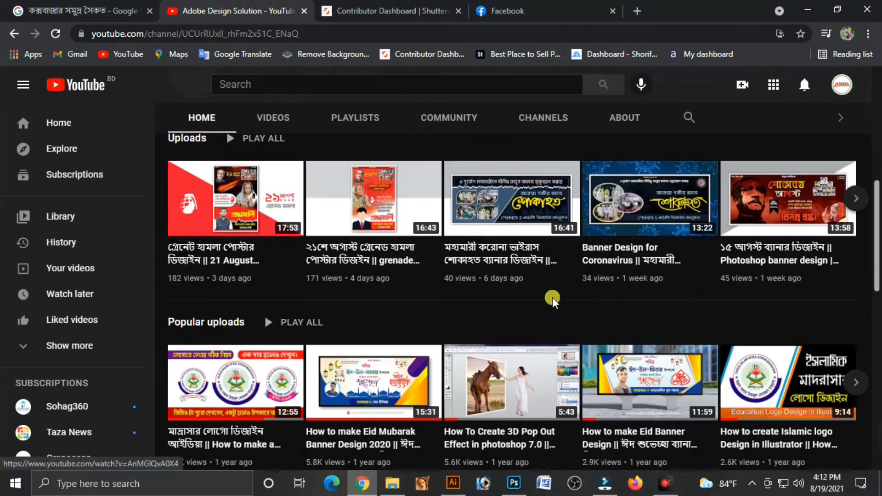
Look through the channel page's uploads and popular uploads, and go to its video list.
scroll(628, 304, up, 1)
scroll(643, 324, up, 1)
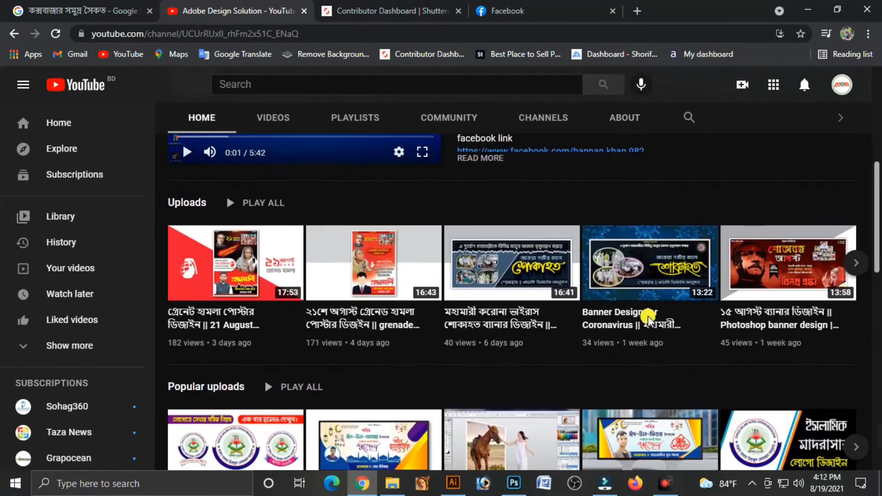
scroll(648, 324, down, 2)
scroll(572, 320, down, 2)
scroll(700, 296, up, 5)
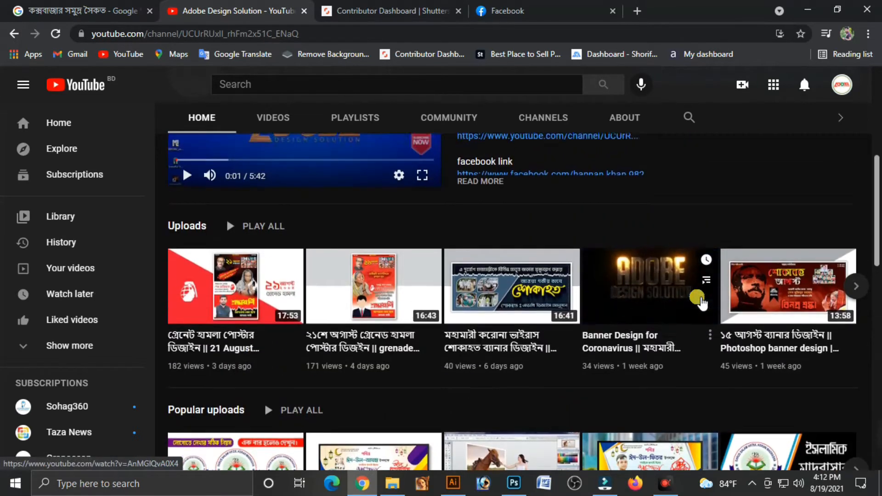
scroll(702, 301, up, 7)
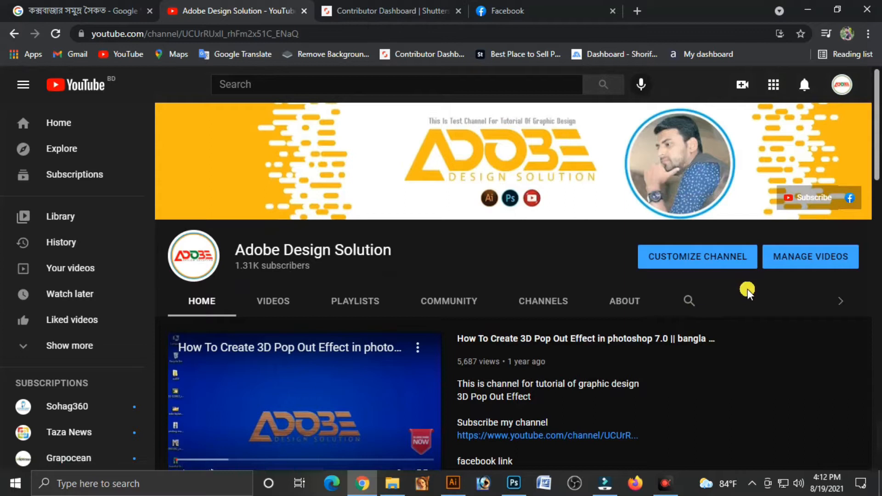
click(280, 302)
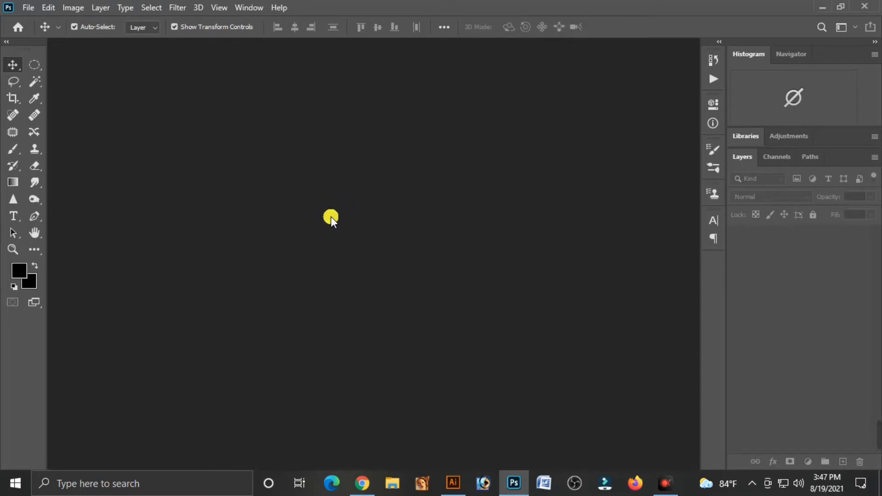
Start a new document in Photoshop measured in inches, 84 wide by 36 high.
click(29, 8)
click(38, 22)
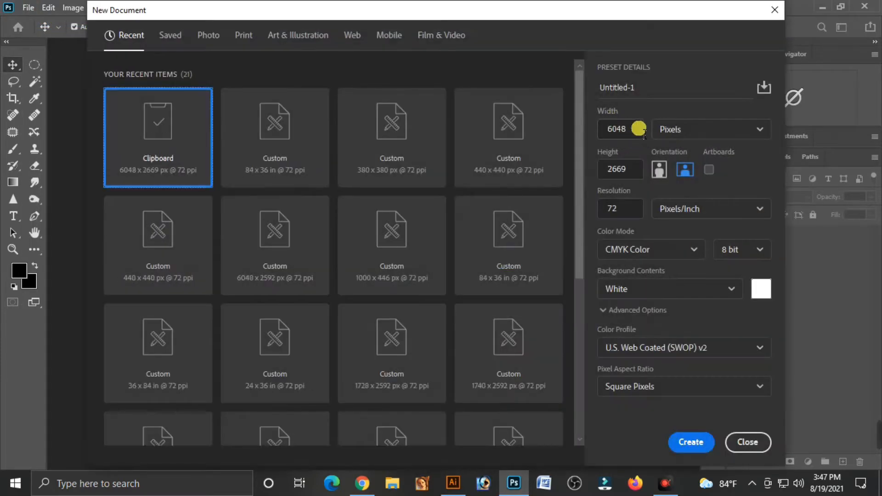
click(676, 129)
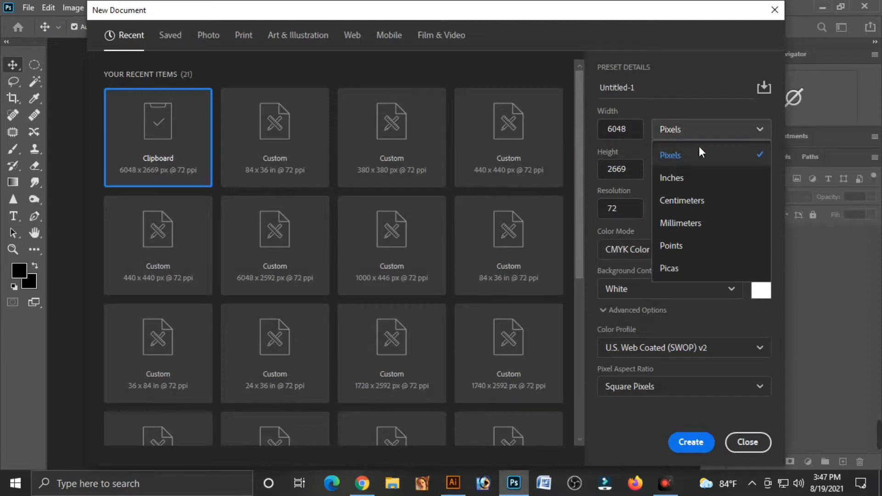
click(688, 183)
key(Tab)
key(Tab)
text(36)
key(Tab)
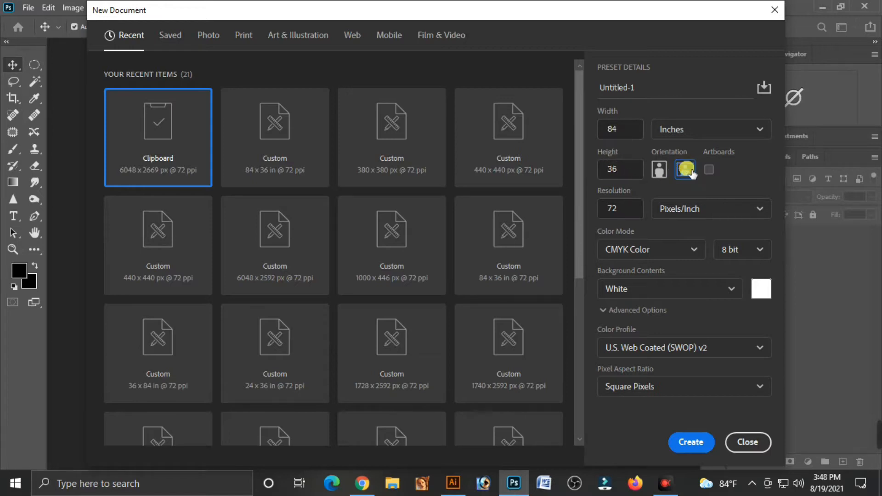
Keep CMYK Color mode and White background contents, and create the document.
click(639, 253)
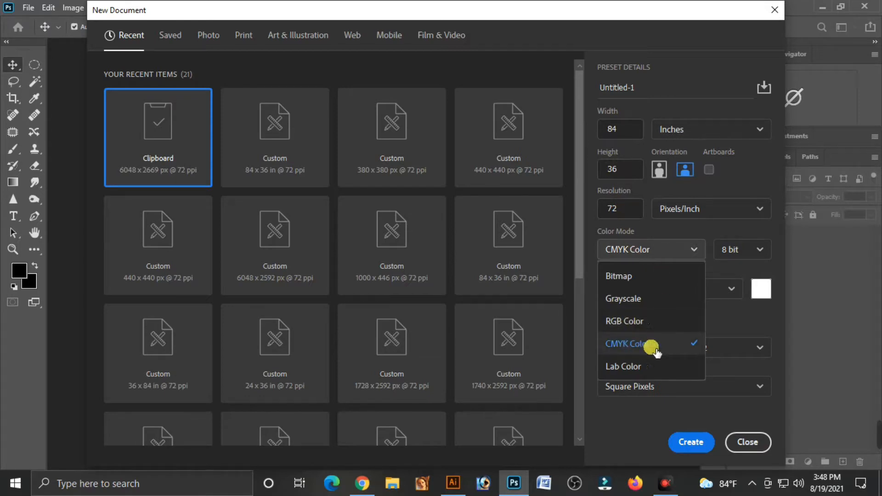
click(642, 351)
click(633, 291)
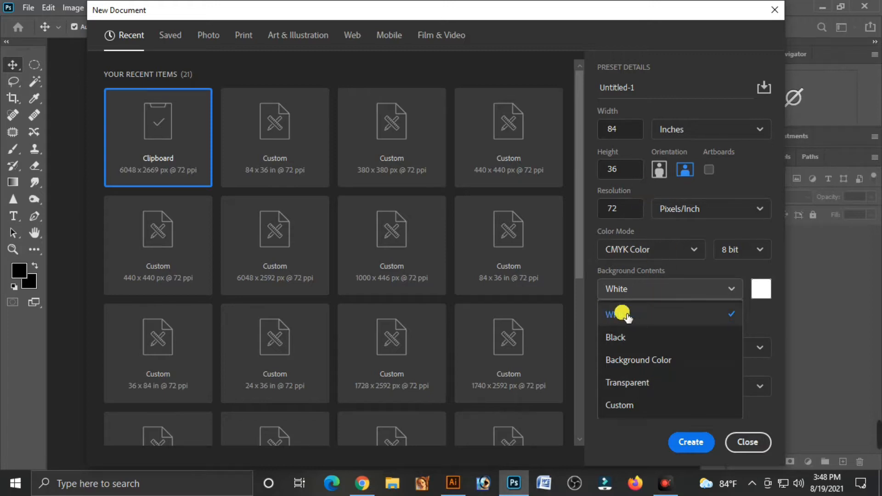
click(625, 315)
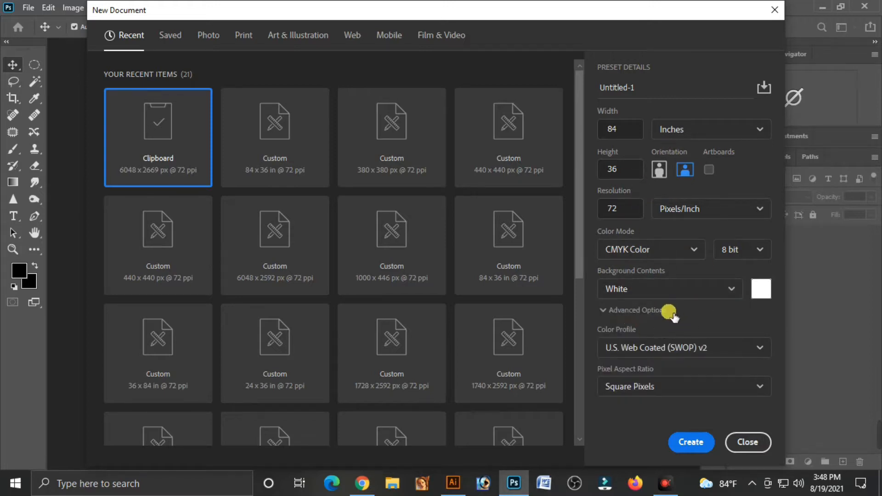
click(699, 443)
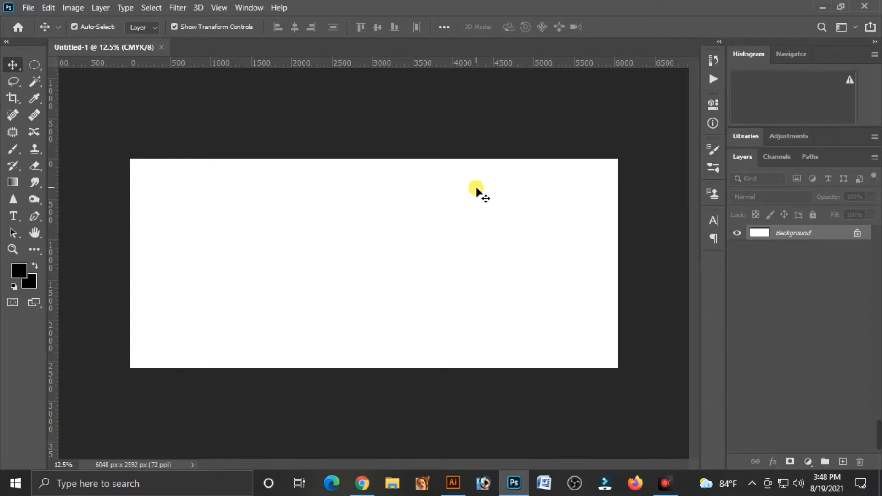
Preview the Coxs-Bazar and image-64613 pictures on the desktop and close each one.
click(820, 8)
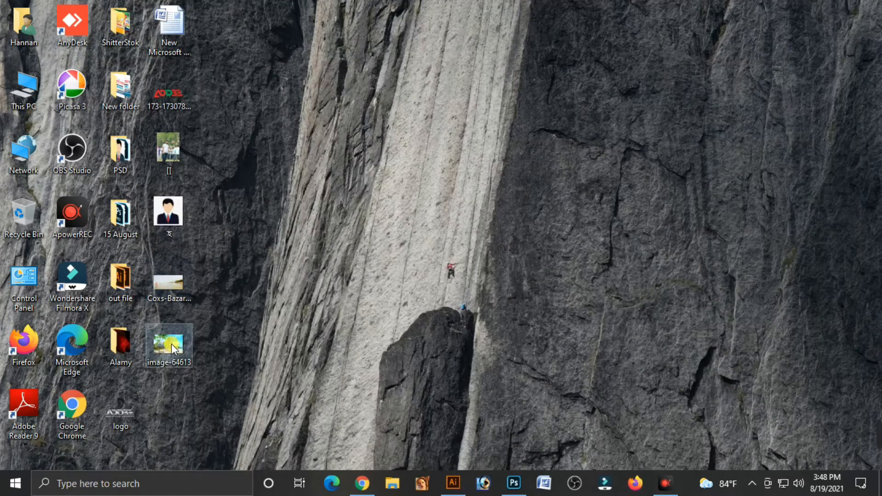
double_click(163, 288)
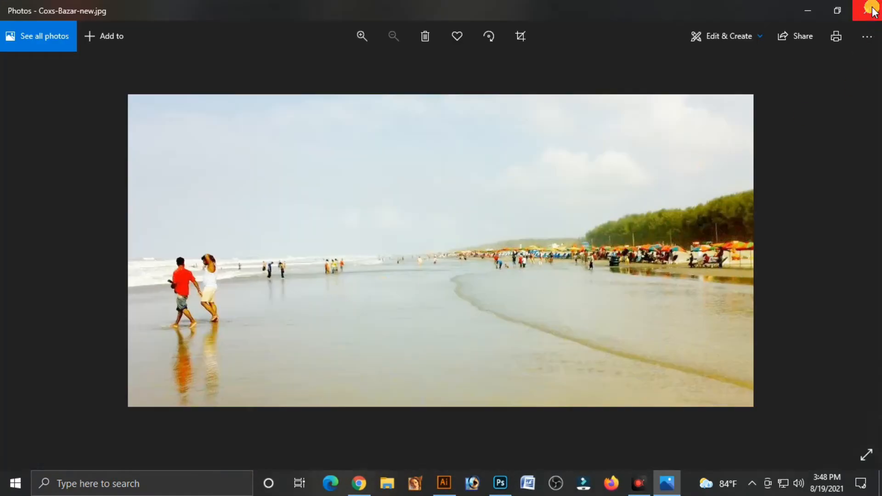
click(867, 10)
double_click(170, 349)
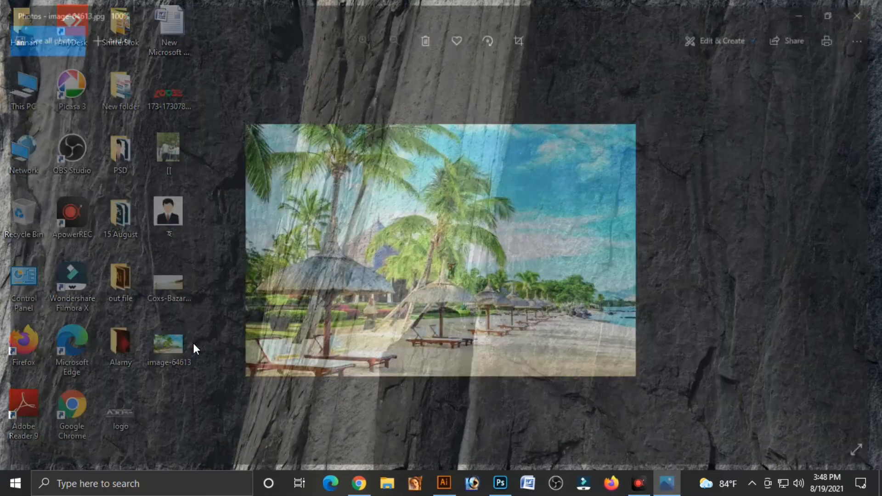
click(868, 10)
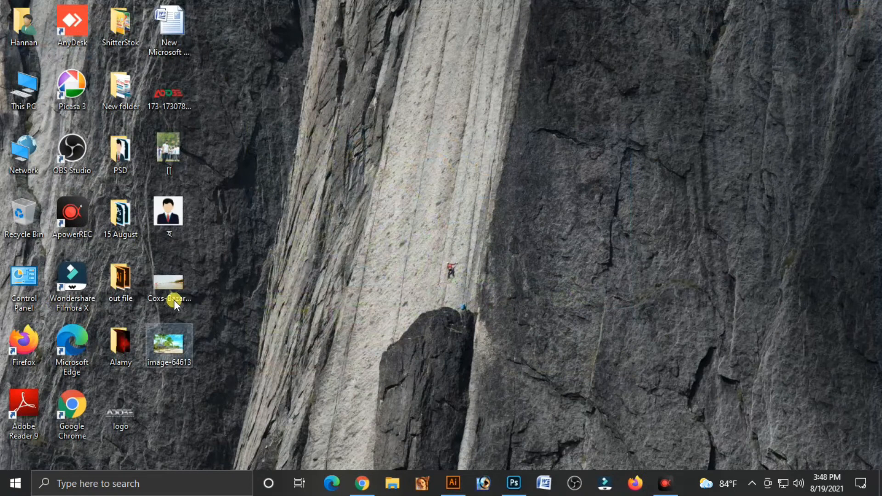
Switch to Chrome and look through the Google image results for কক্সবাজার সমুদ্র সৈকত.
click(361, 483)
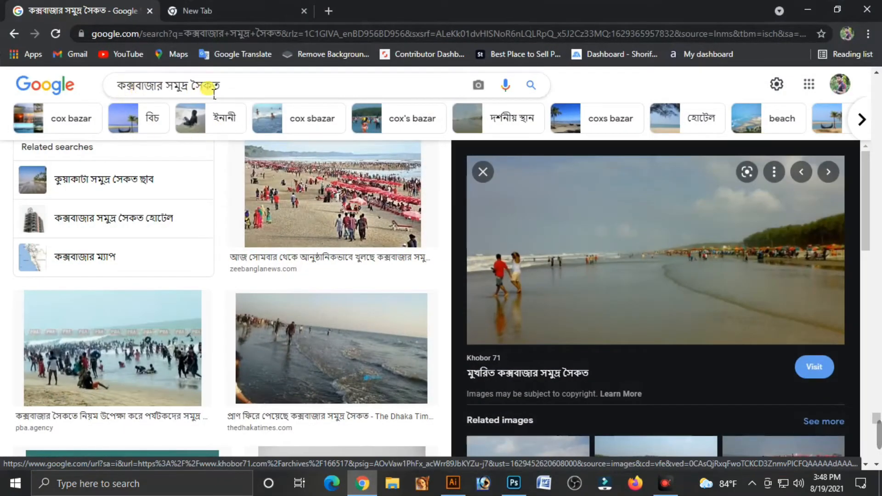
scroll(309, 295, down, 5)
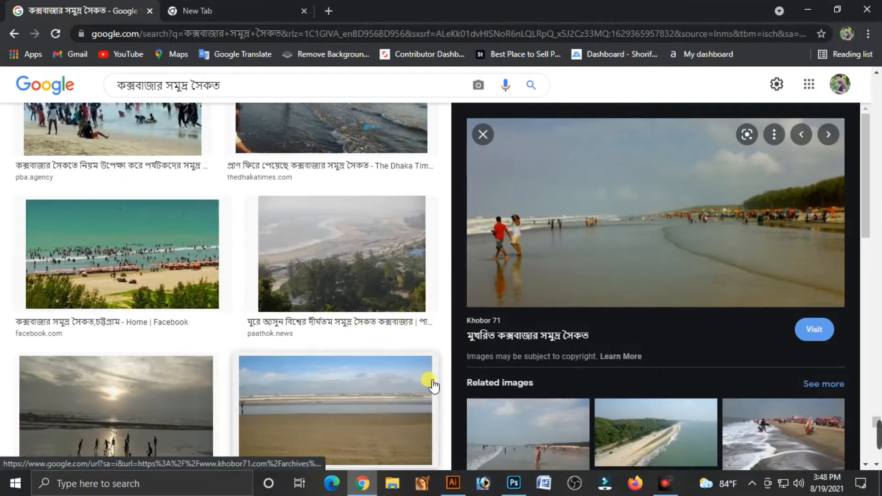
scroll(432, 385, down, 2)
scroll(702, 355, down, 4)
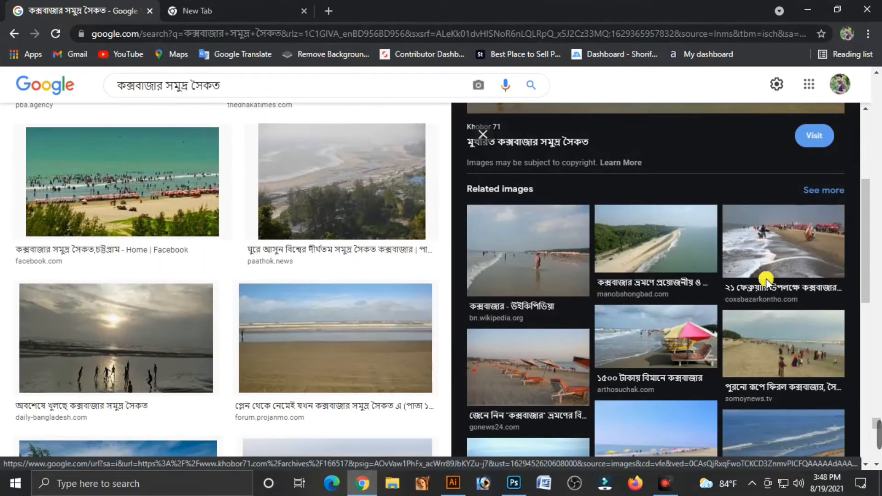
scroll(744, 272, up, 5)
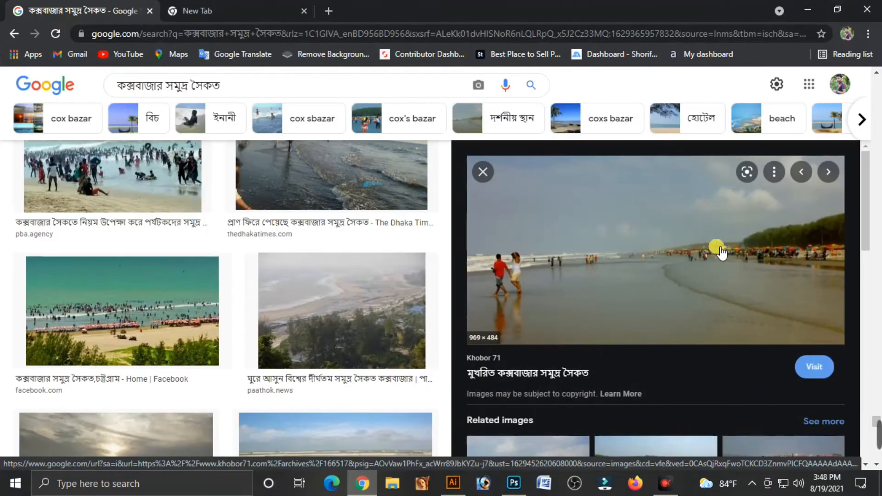
click(811, 9)
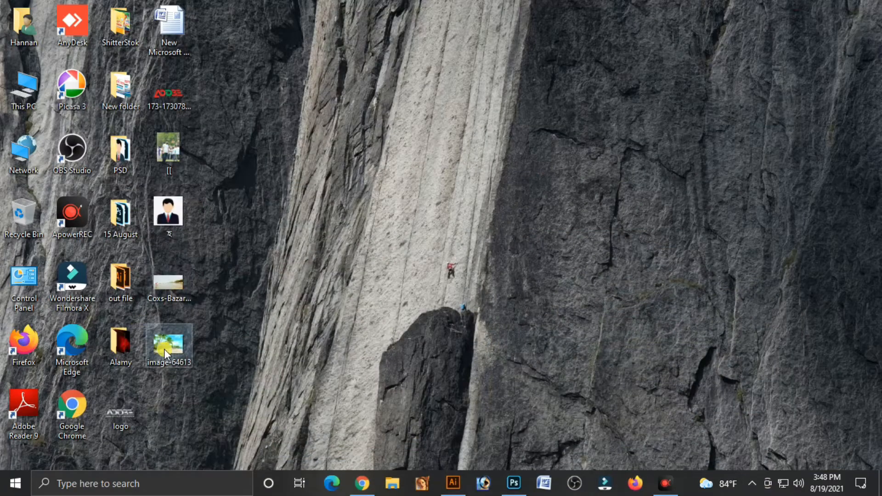
Open Coxs-Bazar-new.jpg and image-64613.jpg in Photoshop and copy each picture into the Untitled-1 document as its own layer.
drag(166, 289, 496, 50)
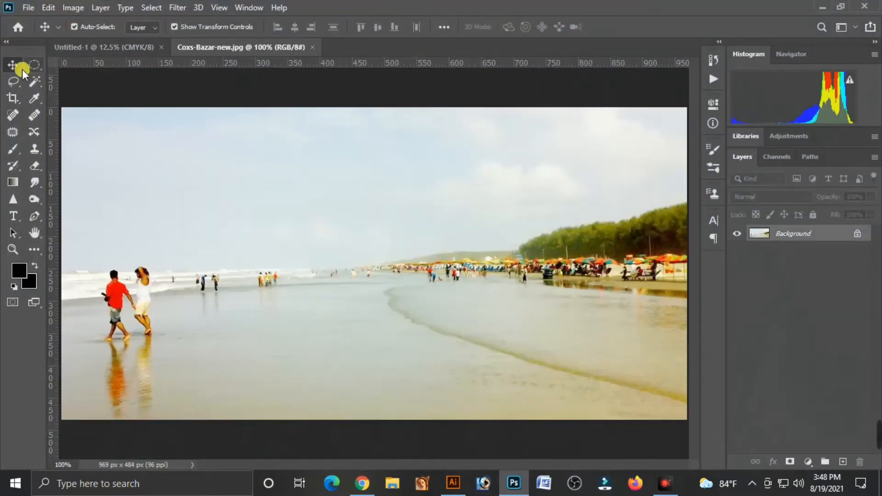
drag(287, 272, 517, 278)
click(826, 3)
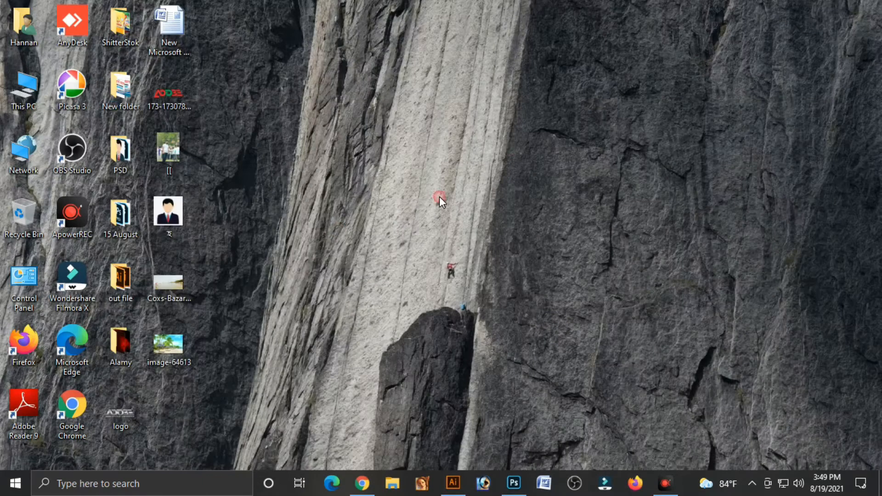
drag(166, 352, 492, 37)
drag(459, 124, 172, 249)
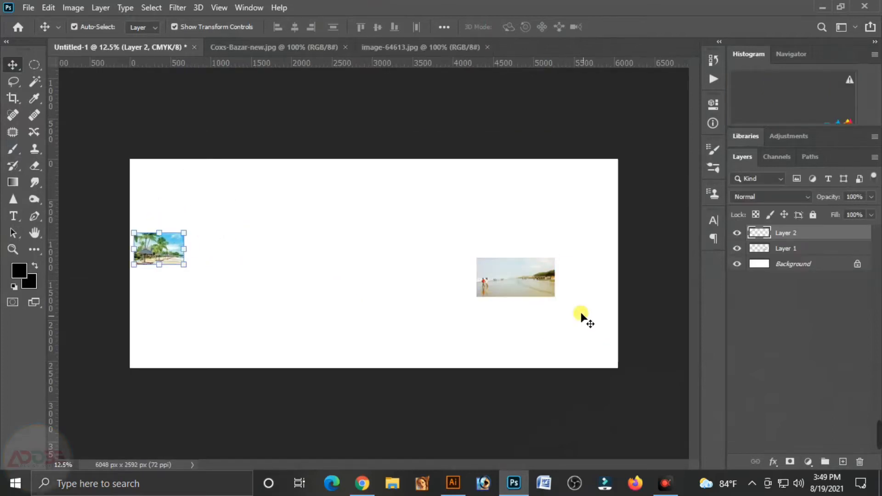
Enlarge the Coxs-Bazar beach photo to the canvas's full height and align it flush with the canvas's right edge.
click(552, 294)
drag(557, 300, 697, 416)
key(Return)
drag(573, 330, 406, 249)
drag(561, 302, 694, 410)
drag(514, 310, 475, 291)
drag(639, 359, 673, 360)
drag(542, 299, 487, 307)
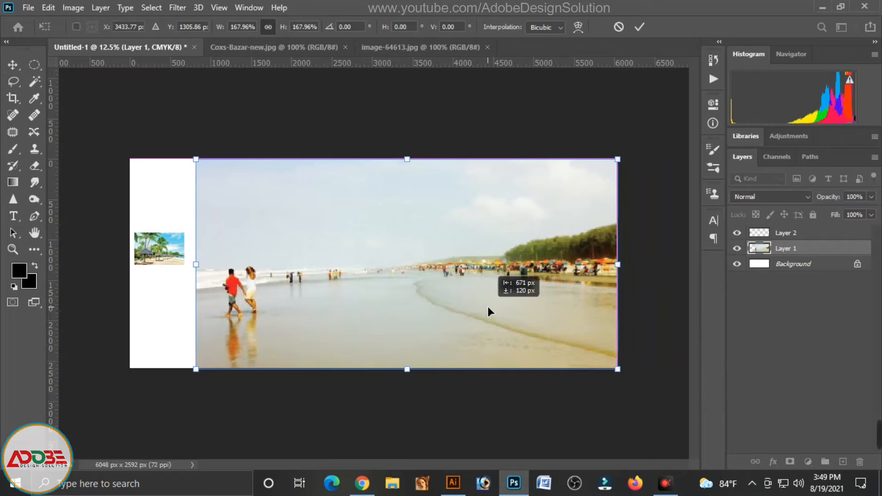
click(641, 297)
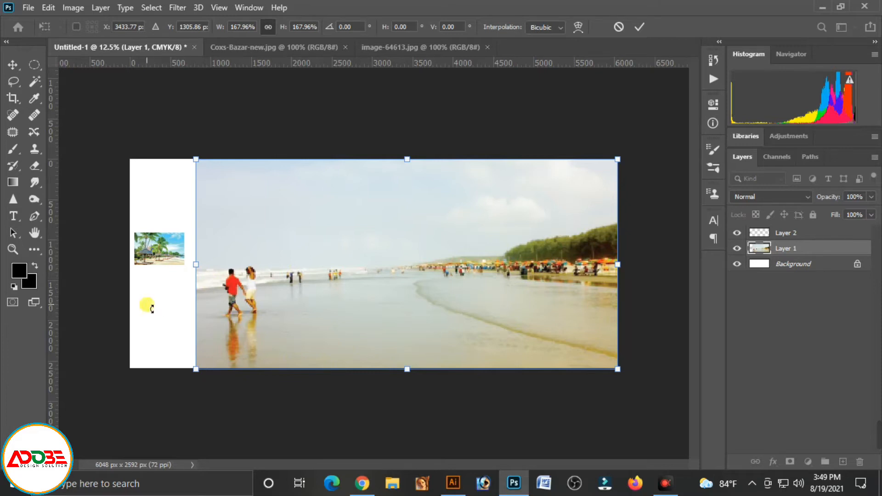
key(Return)
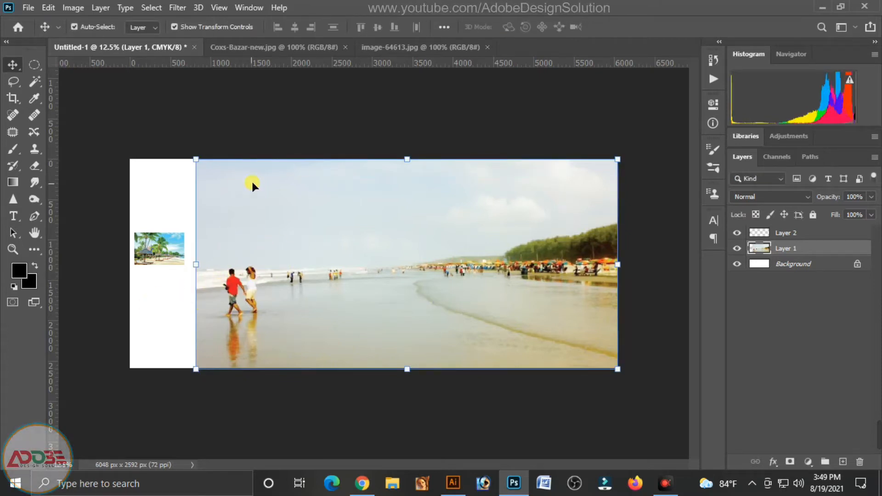
Erase the beach photo's left part, including the walking couple, with a 2100 px Soft Round Pressure Size eraser to fade it out.
click(35, 169)
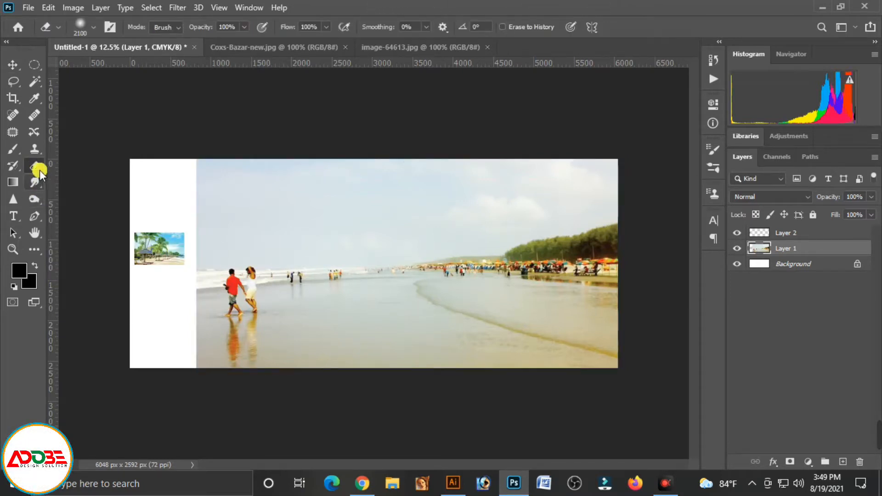
click(93, 28)
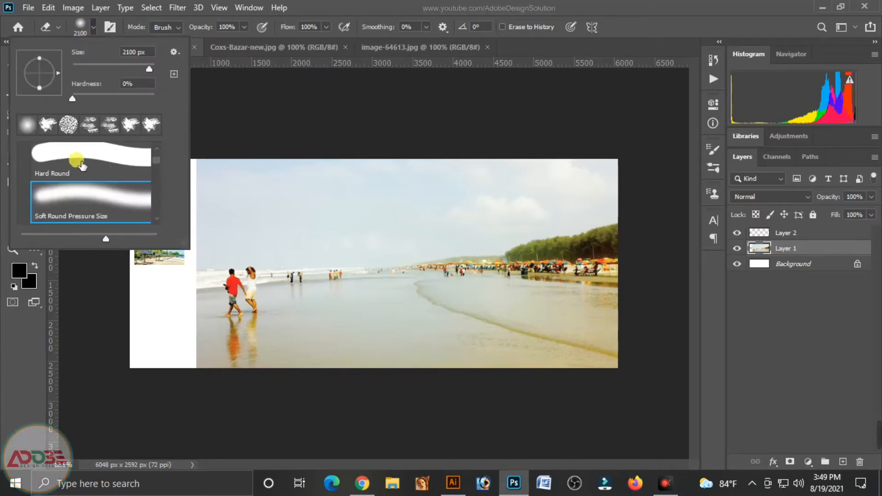
click(65, 204)
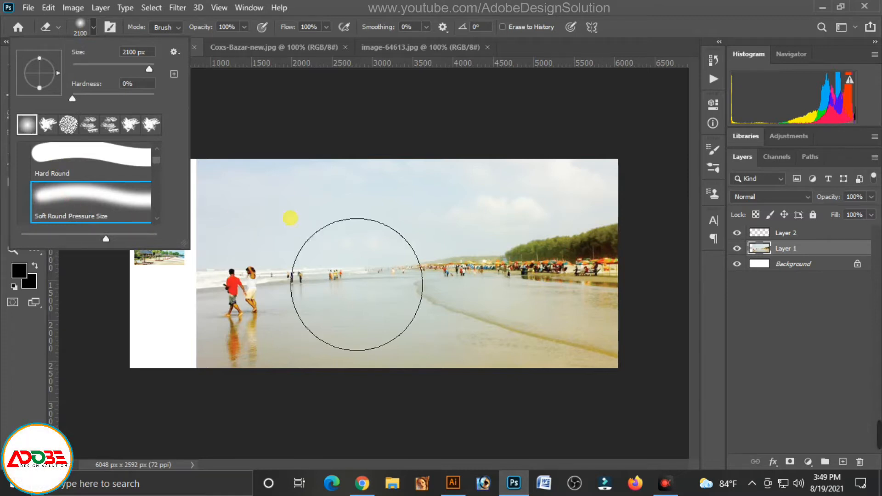
mouse_move(253, 168)
mouse_down()
mouse_move(284, 155)
mouse_move(220, 160)
mouse_up()
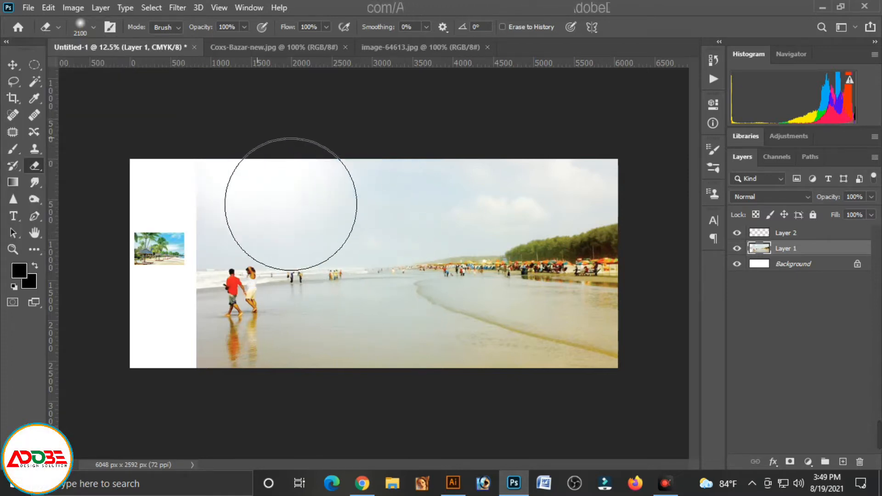
mouse_move(316, 192)
mouse_down()
mouse_move(275, 264)
mouse_move(230, 405)
mouse_move(249, 434)
mouse_move(227, 425)
mouse_move(241, 256)
mouse_move(327, 224)
mouse_move(278, 301)
mouse_move(276, 368)
mouse_up()
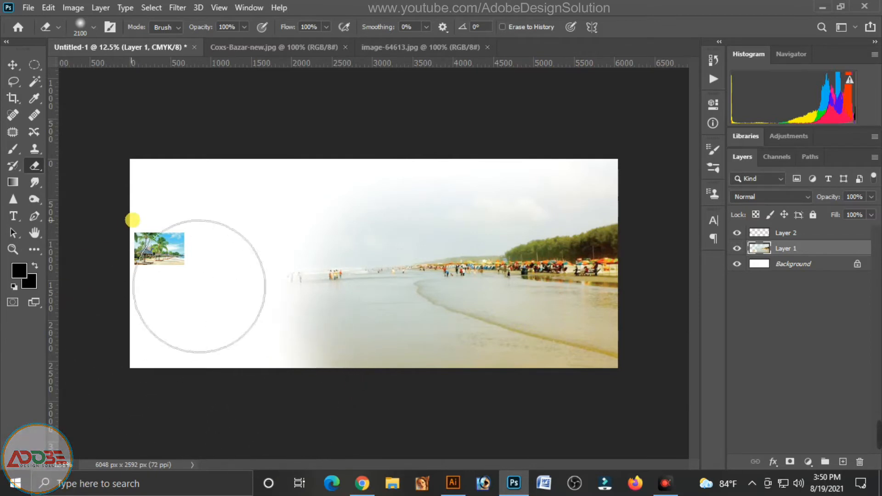
Enlarge the palm beach photo beyond the canvas's full height and position it to cover the canvas's left half.
click(12, 64)
click(167, 250)
drag(185, 266, 363, 380)
drag(401, 403, 389, 367)
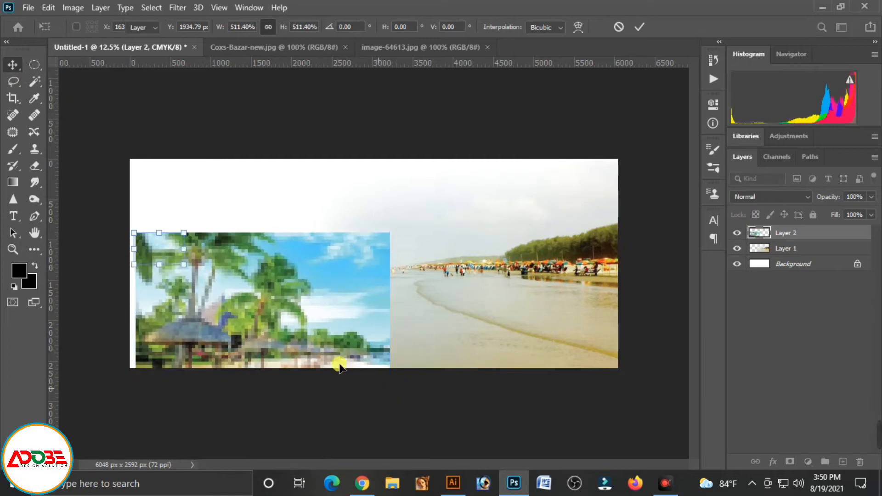
key(Return)
drag(218, 327, 216, 254)
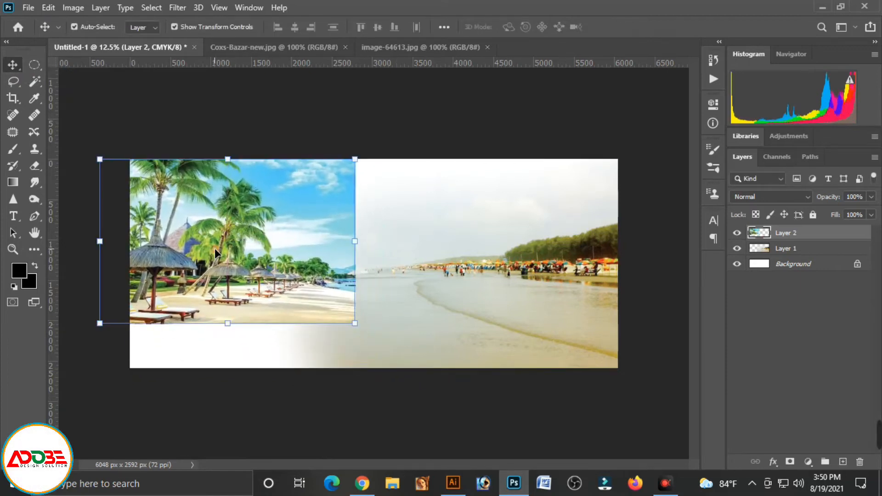
drag(360, 325, 467, 387)
key(Return)
drag(297, 301, 200, 302)
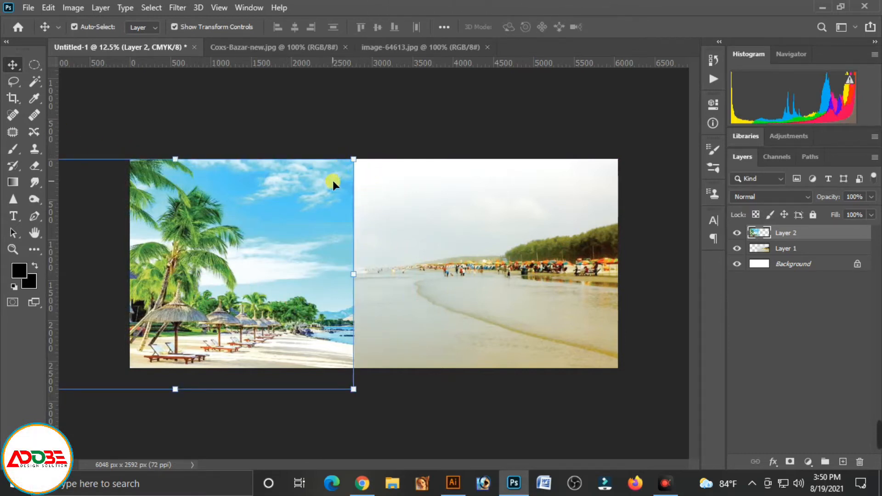
Erase the palm photo's right edge with the soft eraser so it fades into the beach photo.
click(36, 166)
mouse_move(295, 207)
mouse_down()
mouse_move(420, 242)
mouse_move(386, 218)
mouse_move(453, 351)
mouse_move(441, 315)
mouse_move(395, 435)
mouse_move(418, 428)
mouse_move(416, 280)
mouse_move(429, 284)
mouse_move(365, 207)
mouse_move(370, 234)
mouse_move(403, 278)
mouse_move(414, 325)
mouse_move(400, 305)
mouse_move(418, 302)
mouse_up()
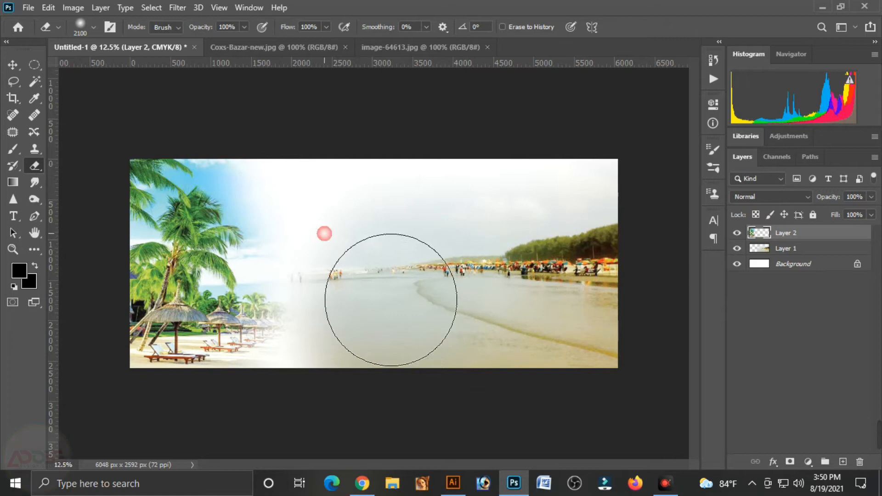
Switch from the eraser to the Move tool and select the Coxs-Bazar beach photo's layer.
click(14, 65)
click(345, 112)
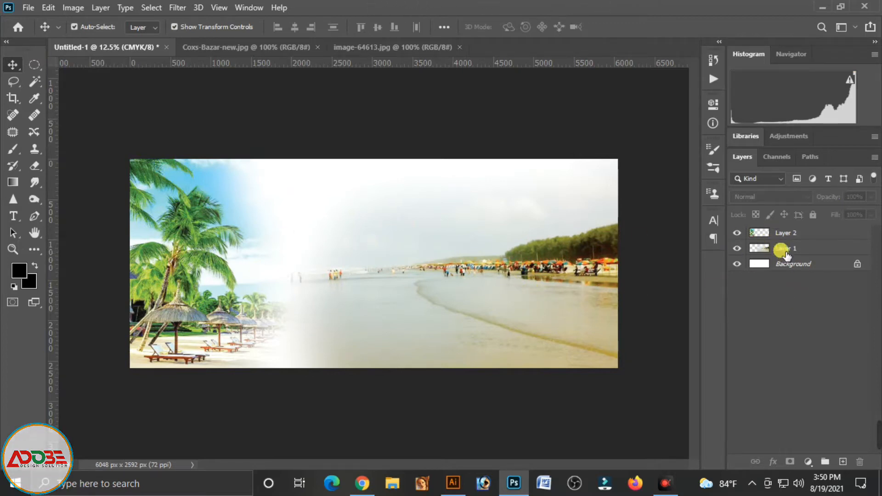
click(784, 249)
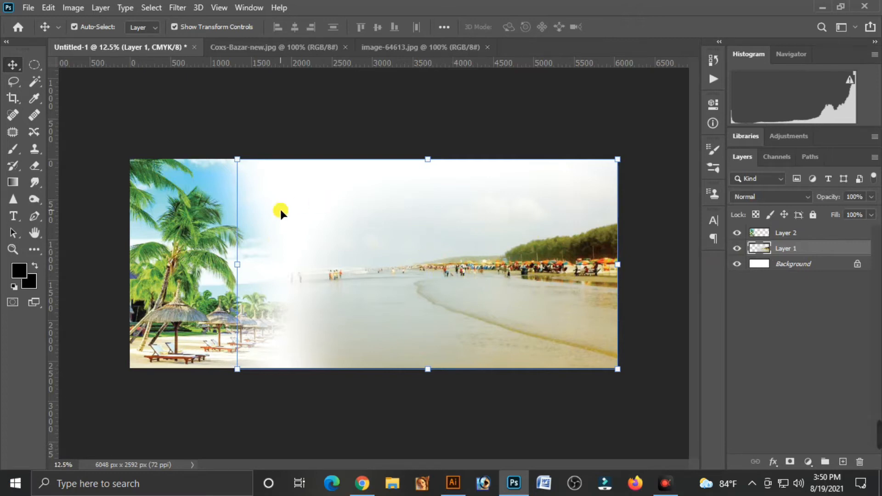
Save the blended background on the computer as a layered Photoshop file named "Anondo bromon 2nd", with Maximize Compatibility on.
click(29, 8)
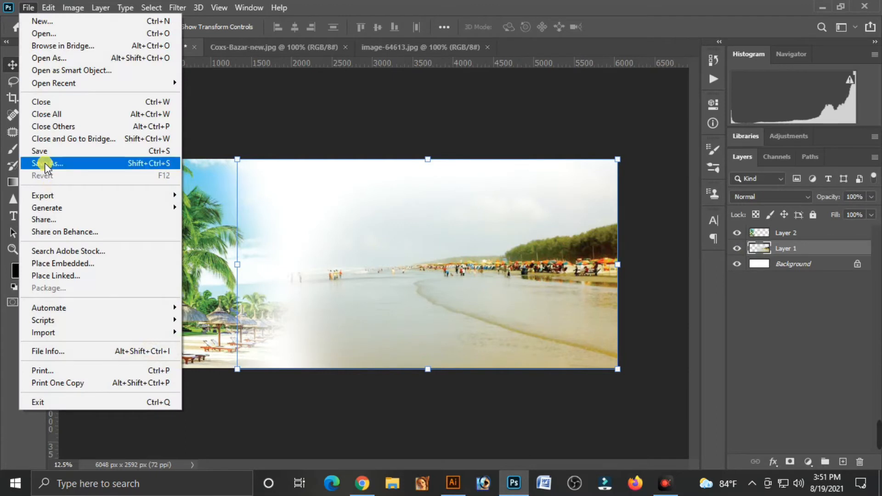
click(46, 163)
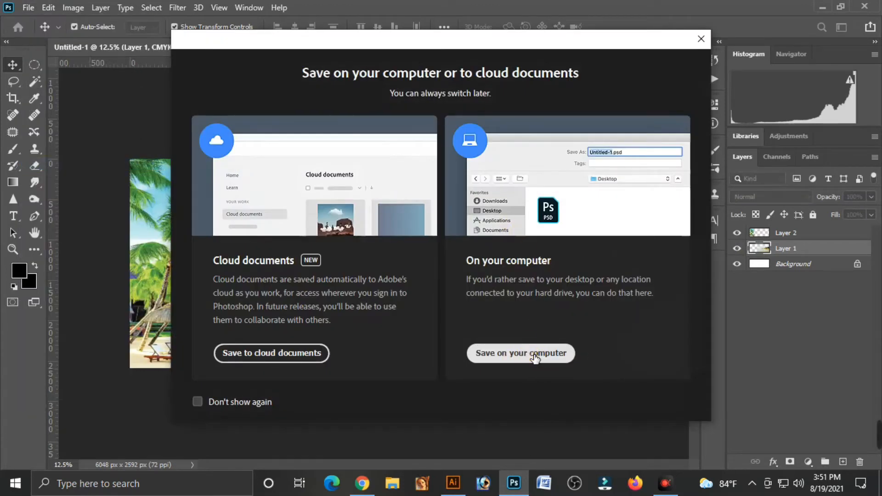
click(535, 356)
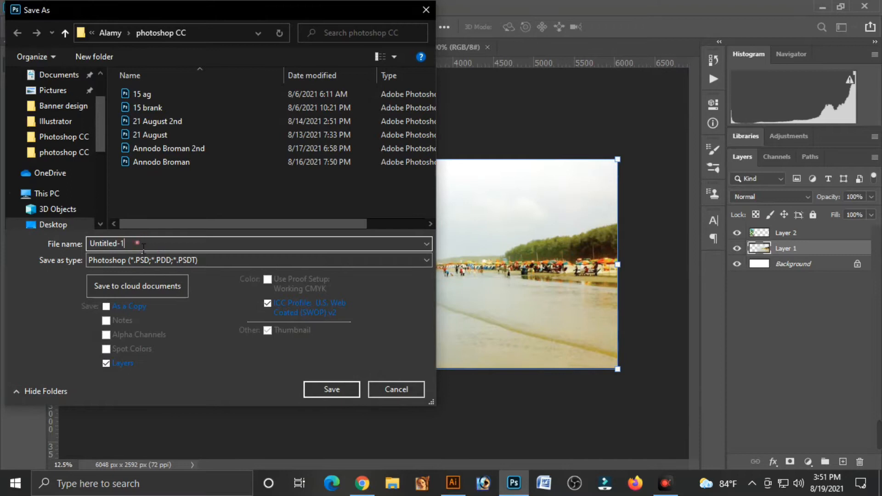
drag(103, 251, 50, 241)
text(D)
key(BackSpace)
text(Anondo bromon 2nd)
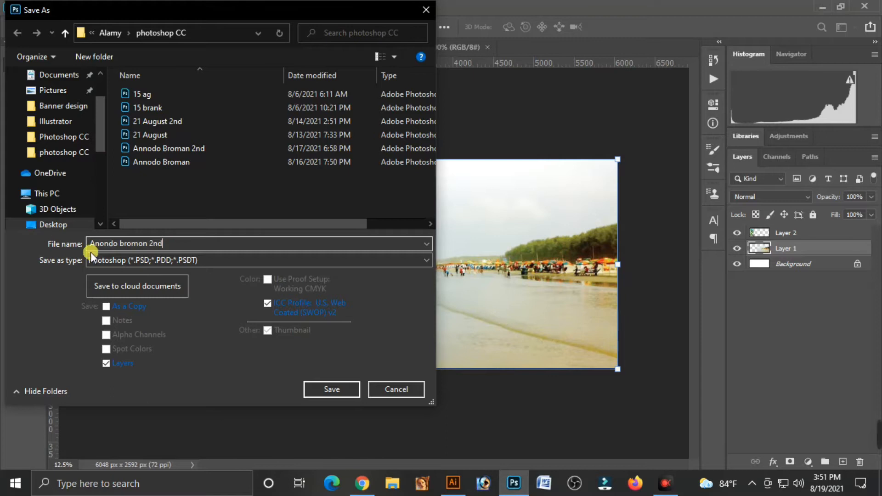
click(332, 390)
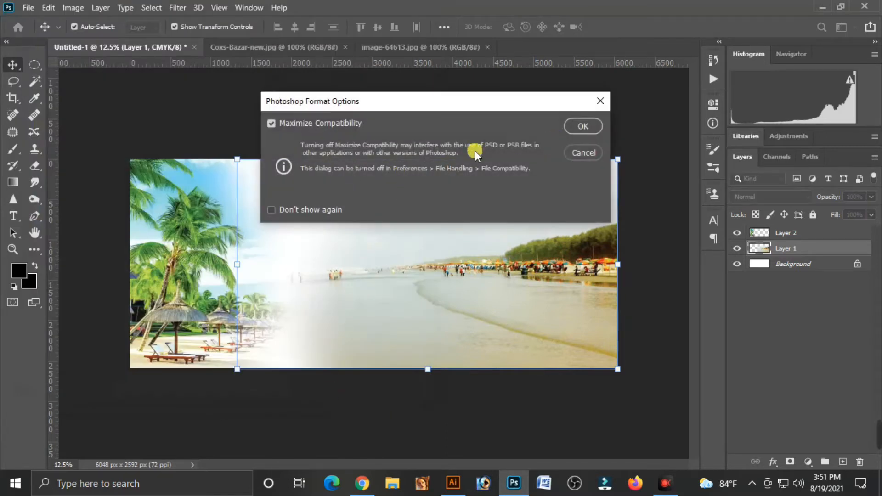
click(584, 127)
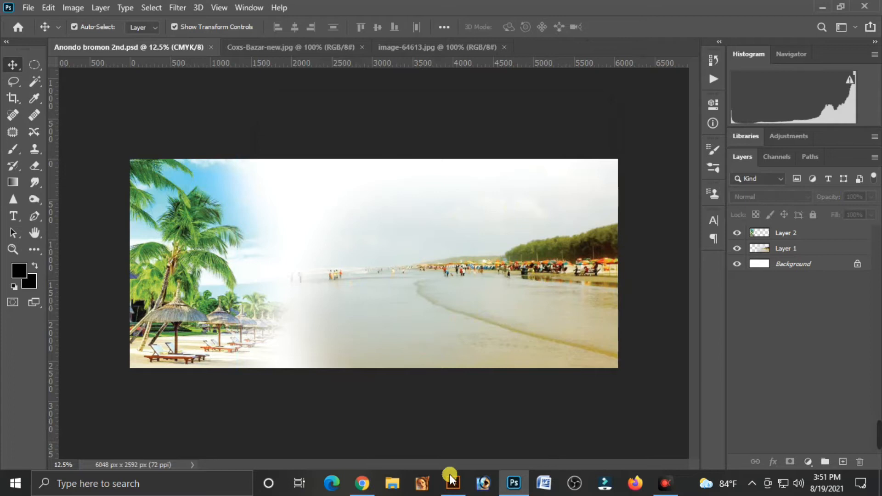
Switch to Illustrator and create a new 6.944 × 4.167 in document with CMYK color mode and 72 ppi raster effects.
click(454, 490)
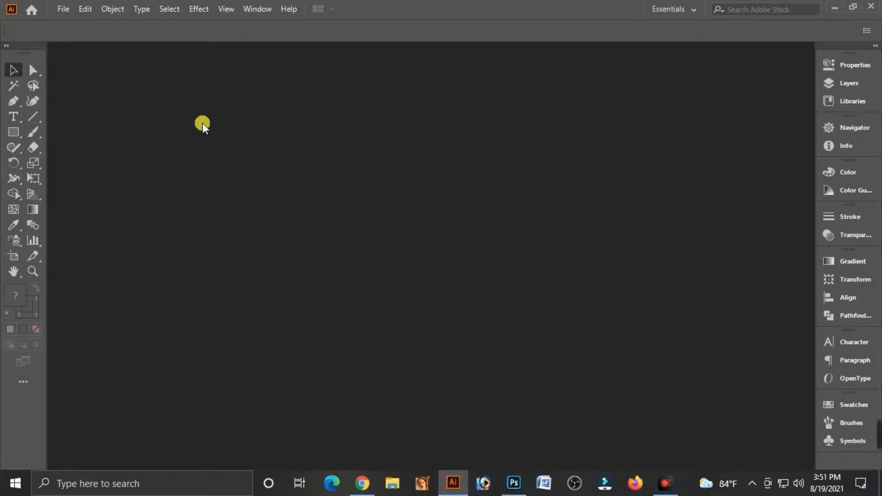
click(64, 9)
click(79, 25)
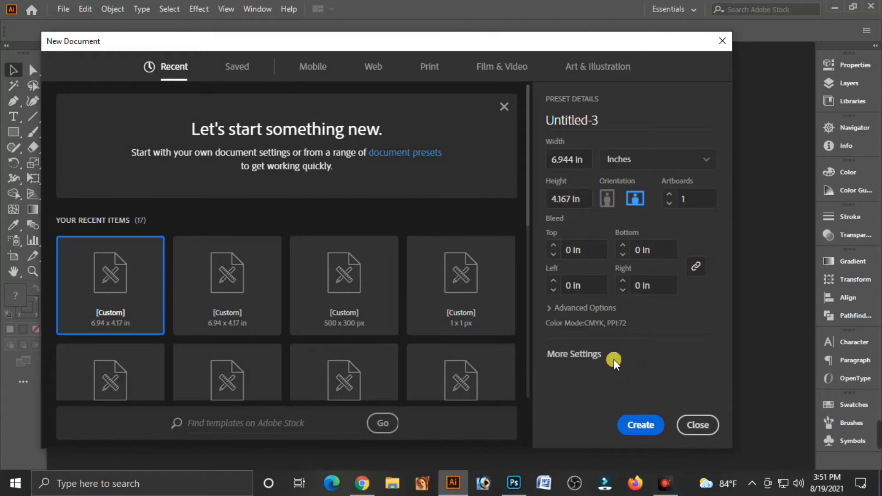
click(567, 308)
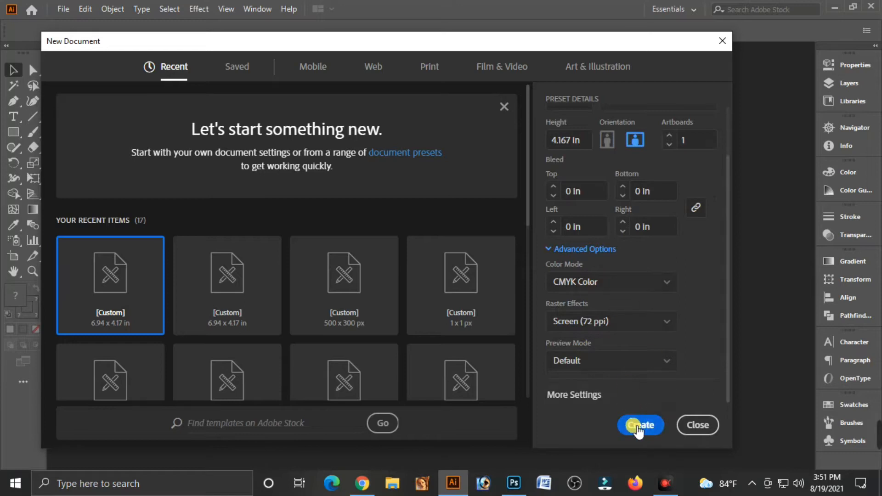
click(641, 428)
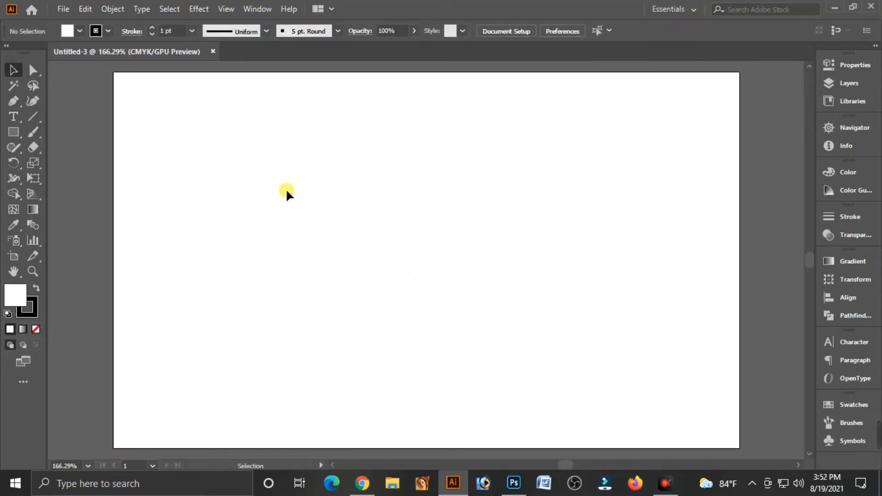
Show the rulers with inches as their unit, with plenty of empty canvas visible above the artboard.
key(ctrl+minus)
key(ctrl+minus)
key(ctrl+minus)
key(ctrl+minus)
key(ctrl+minus)
key(ctrl+minus)
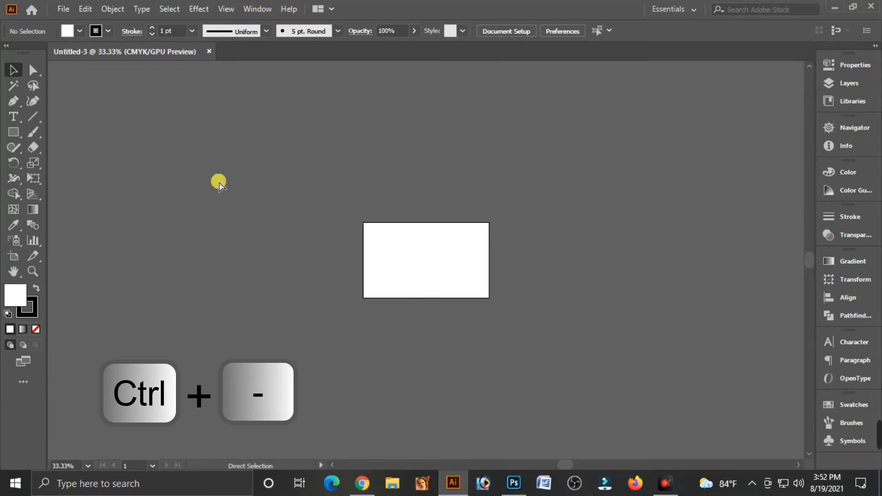
key(ctrl+minus)
key(ctrl+minus)
key(ctrl+minus)
key(ctrl+minus)
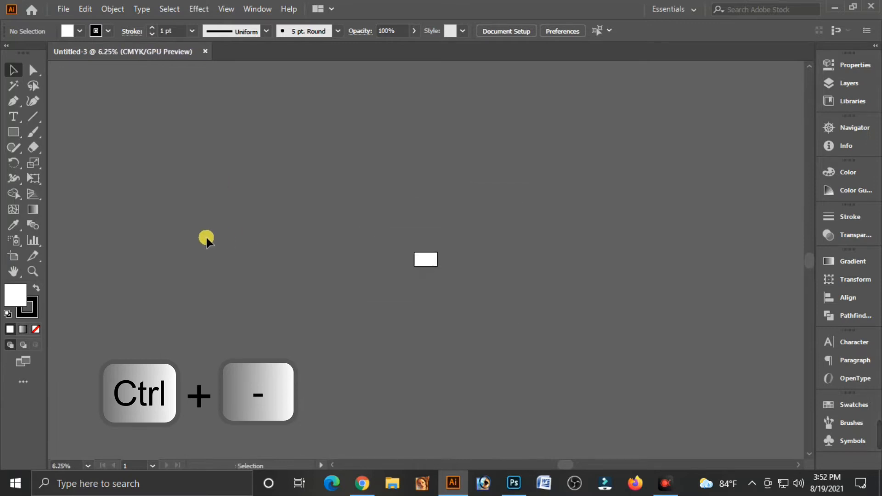
drag(353, 202, 348, 358)
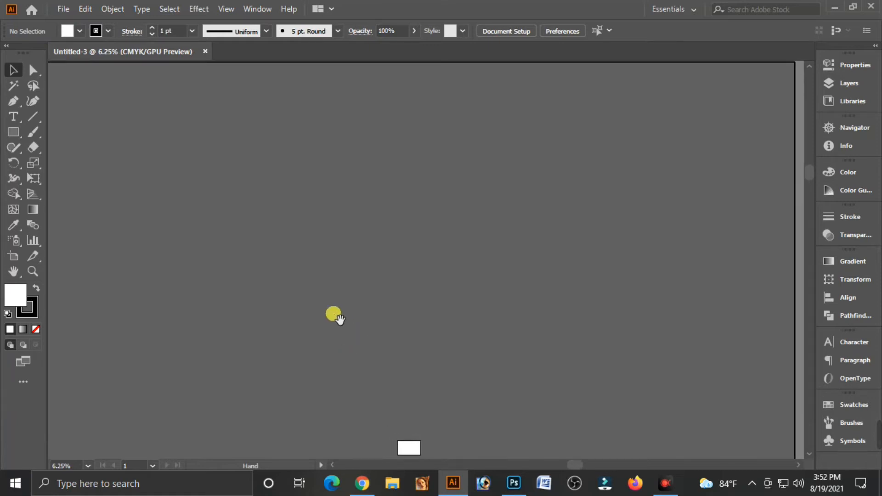
key(ctrl+r)
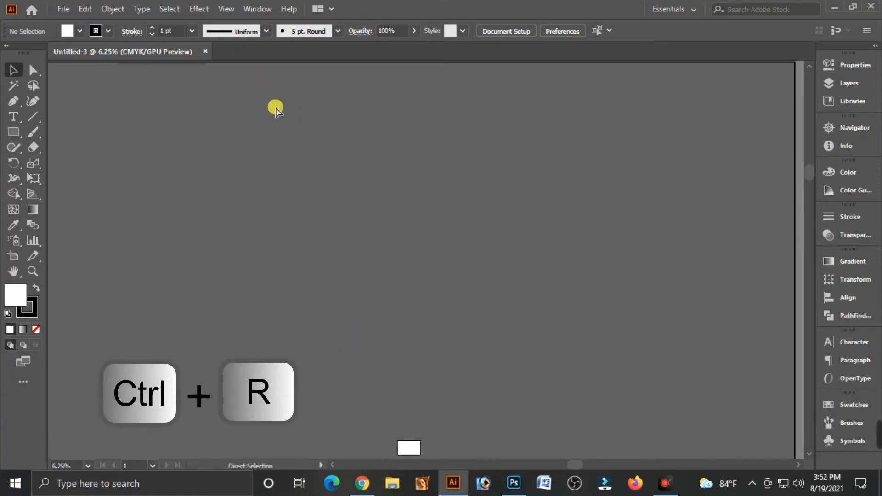
right_click(290, 67)
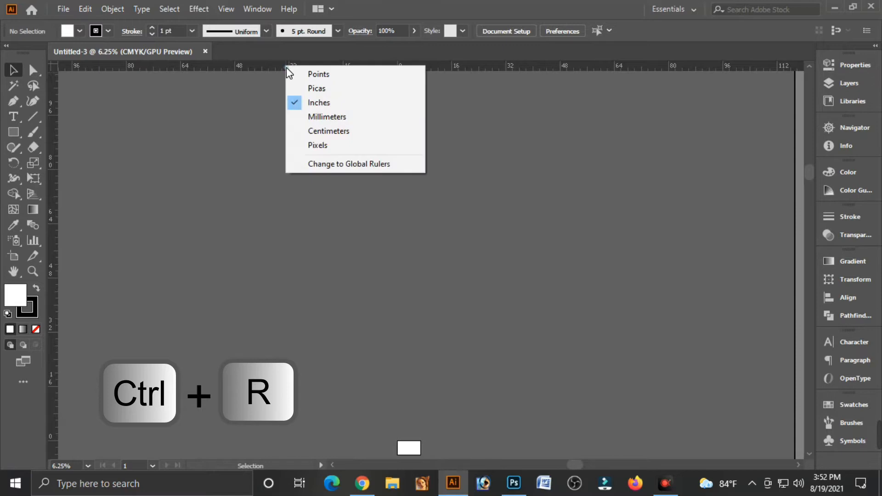
click(332, 106)
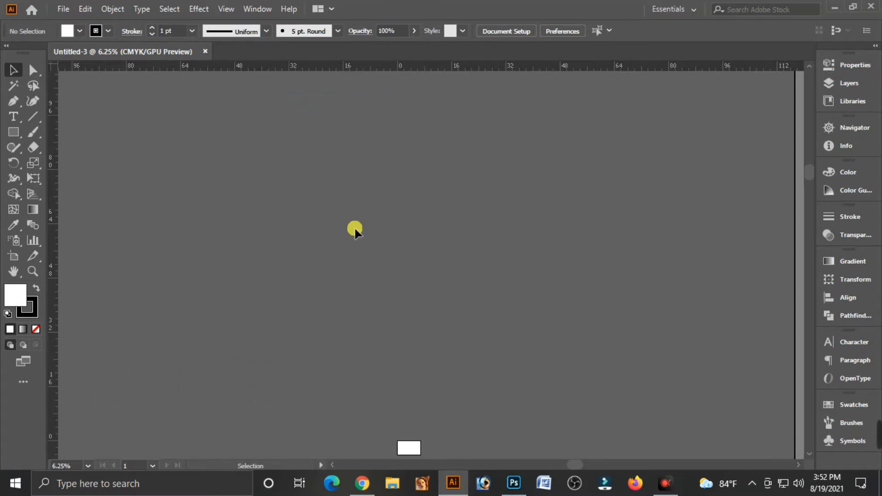
Create an 84 × 36 in rectangle on the empty canvas above the artboard.
click(13, 133)
click(341, 210)
text(84)
key(Tab)
text(36)
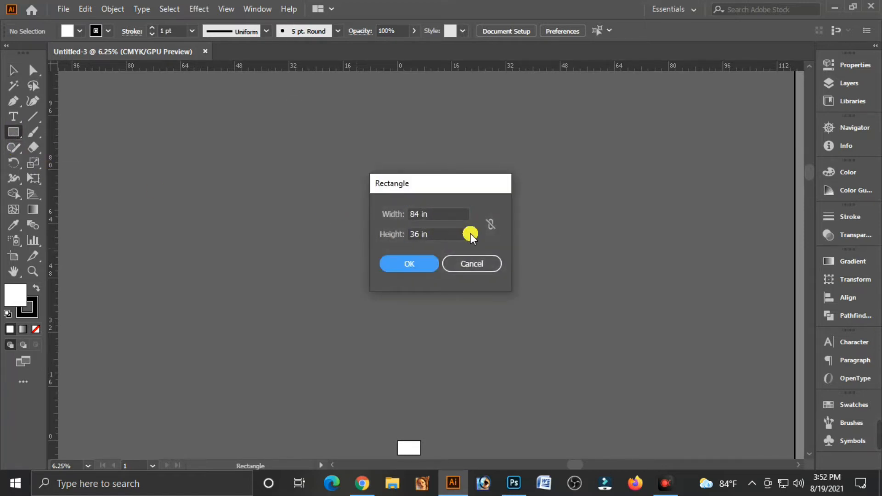
click(410, 265)
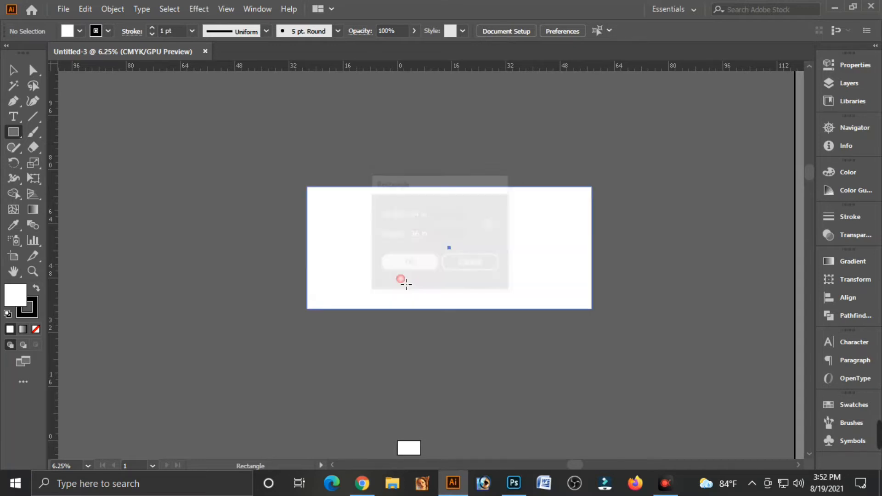
Remove the large rectangle's stroke and make its white fill the active color attribute.
click(13, 70)
drag(270, 167, 400, 287)
drag(103, 140, 134, 143)
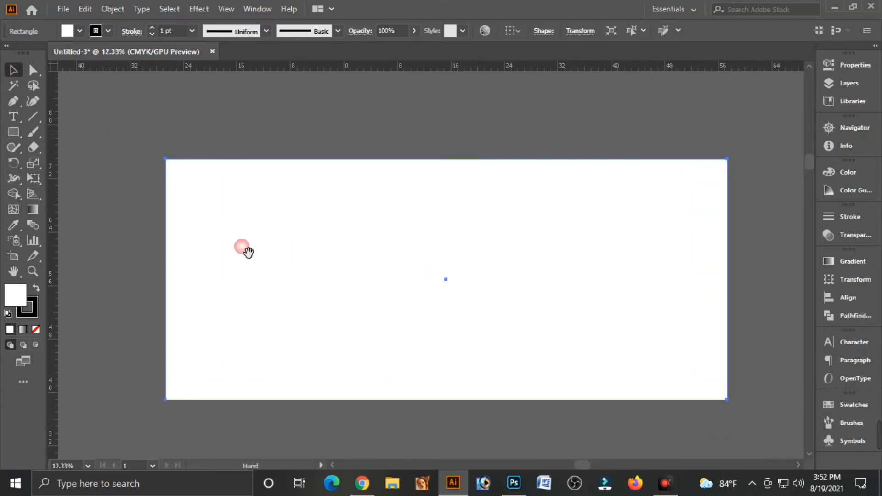
drag(243, 251, 243, 239)
click(214, 251)
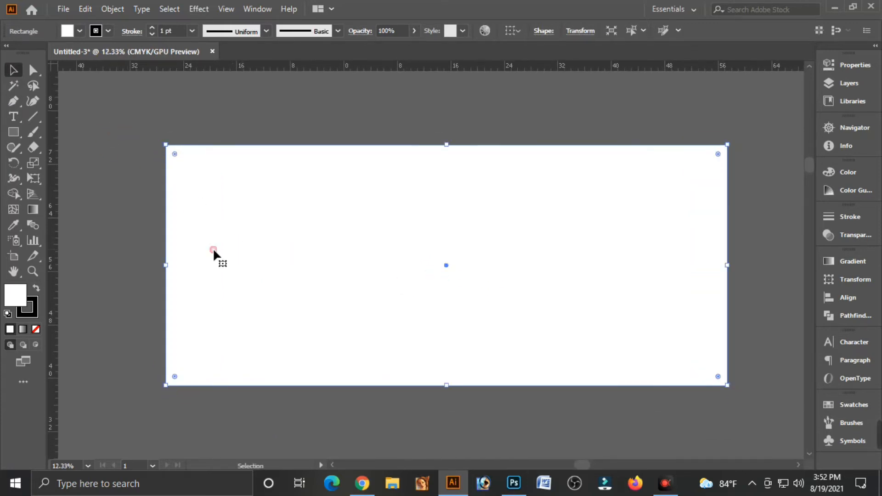
click(34, 314)
click(36, 329)
click(14, 297)
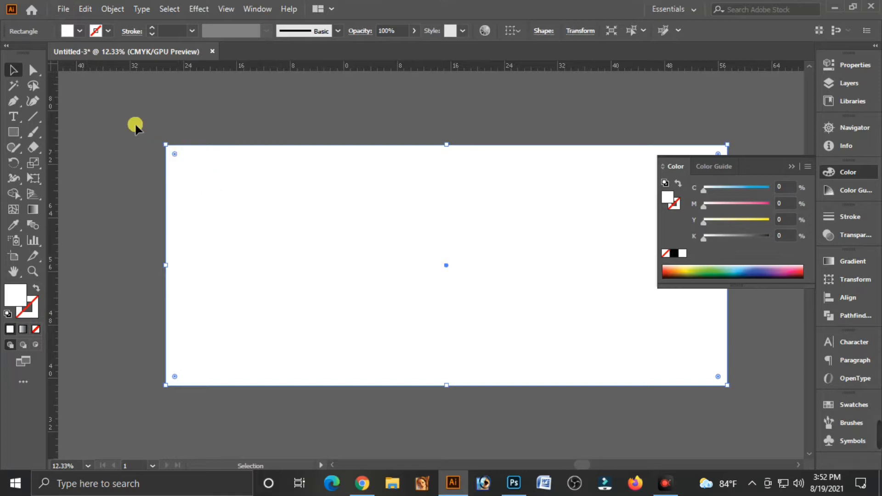
Place the Photoshop file "Anondo broman 2nd" from the Photoshop CC folder on drive G: as a linked image over the rectangle.
click(61, 10)
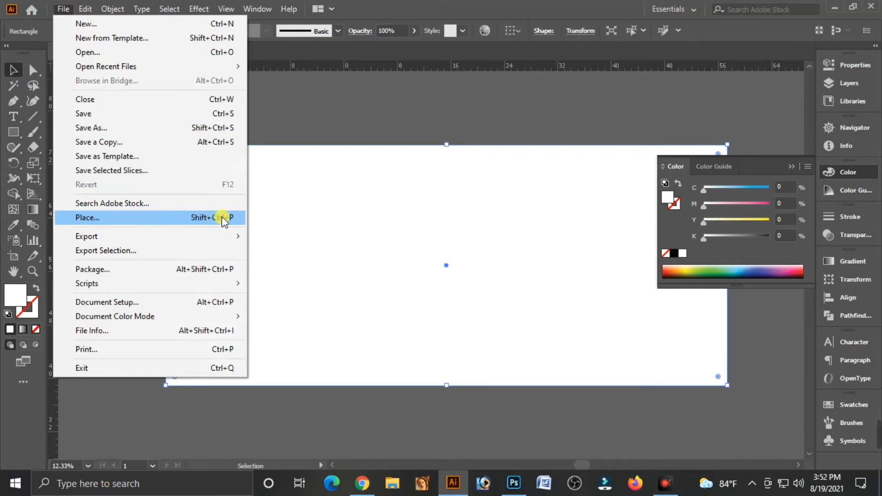
click(143, 218)
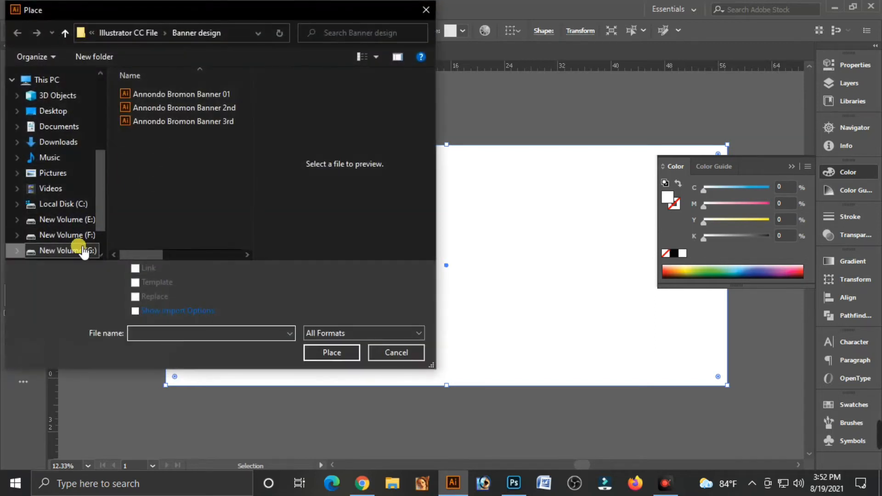
click(69, 251)
double_click(164, 152)
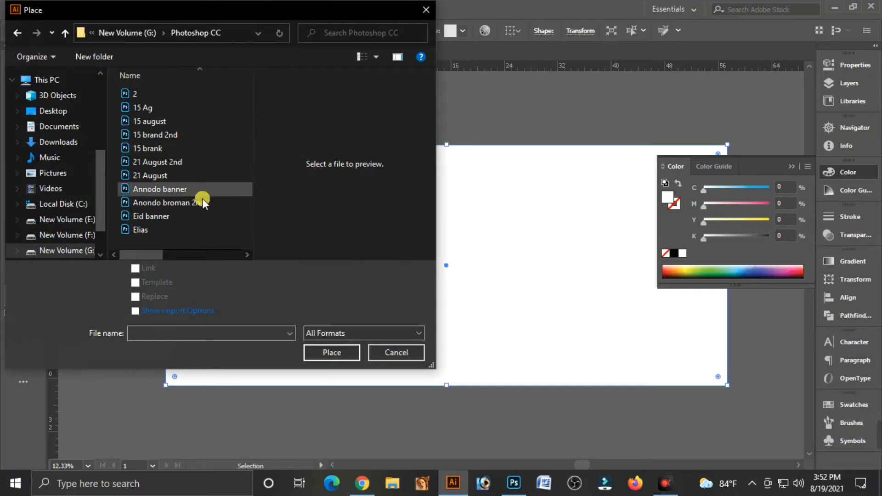
click(186, 202)
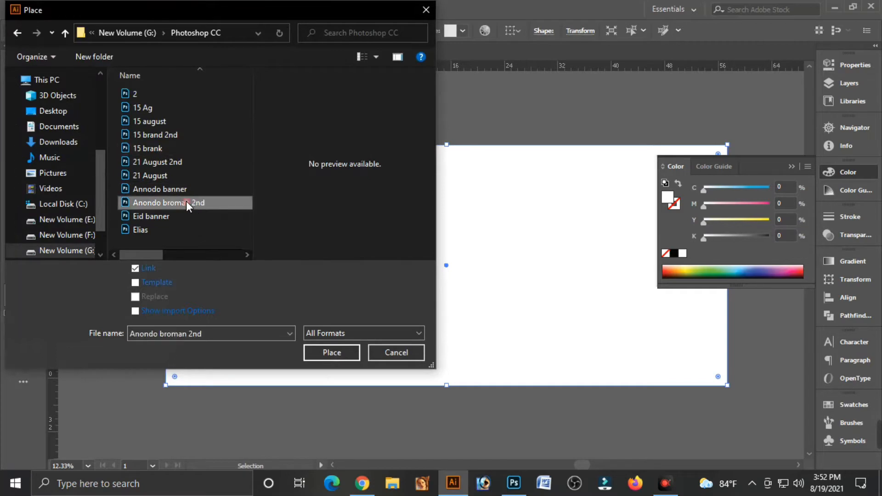
click(332, 354)
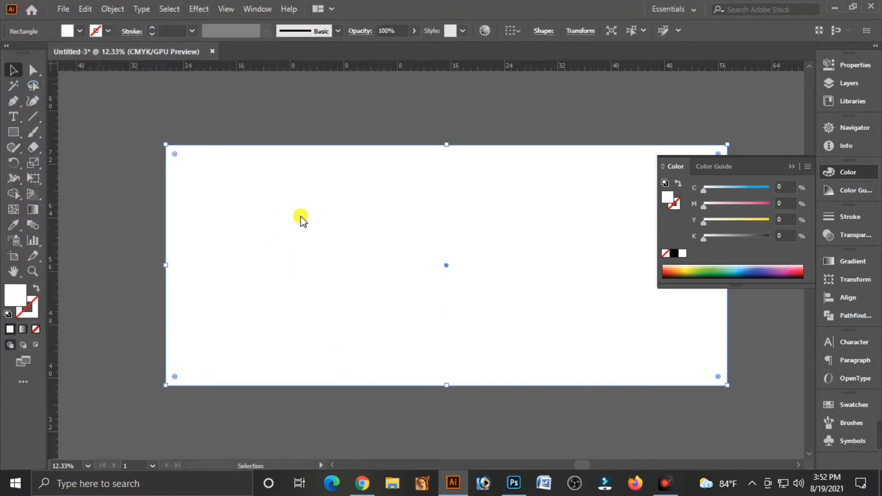
click(271, 217)
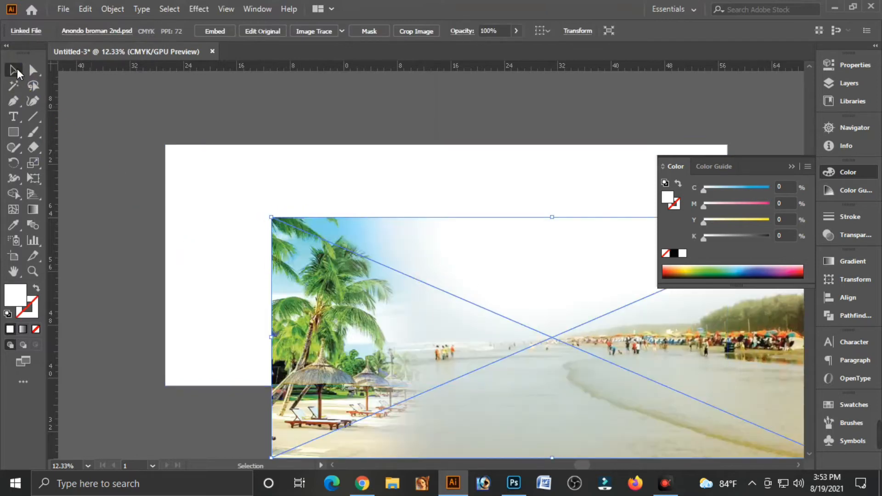
Align the placed beach image and the white rectangle to each other by their left and top edges.
shift+click(207, 272)
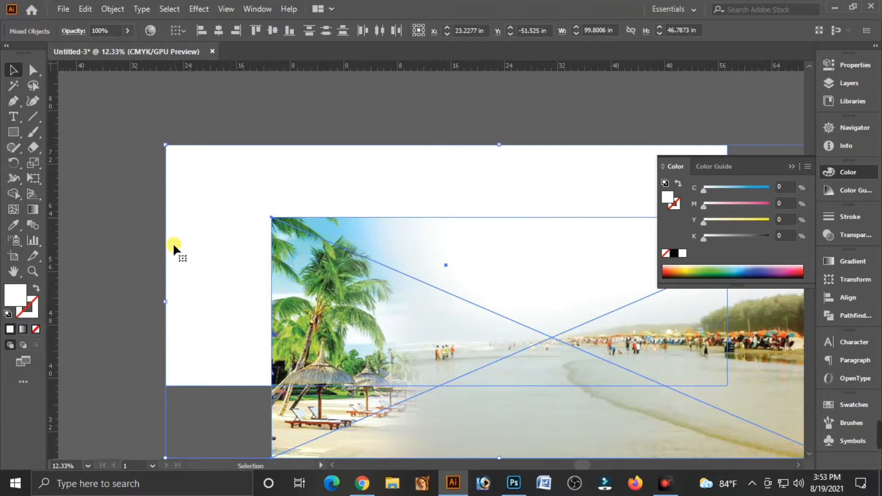
click(847, 298)
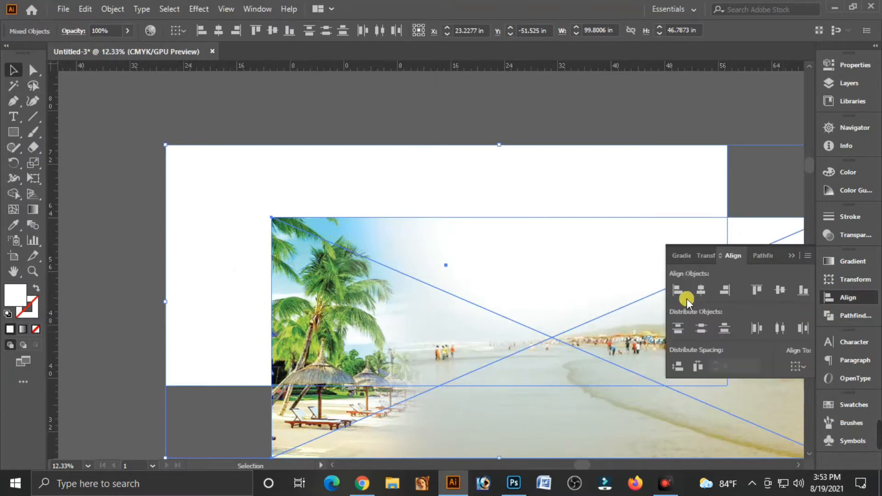
click(678, 291)
click(757, 290)
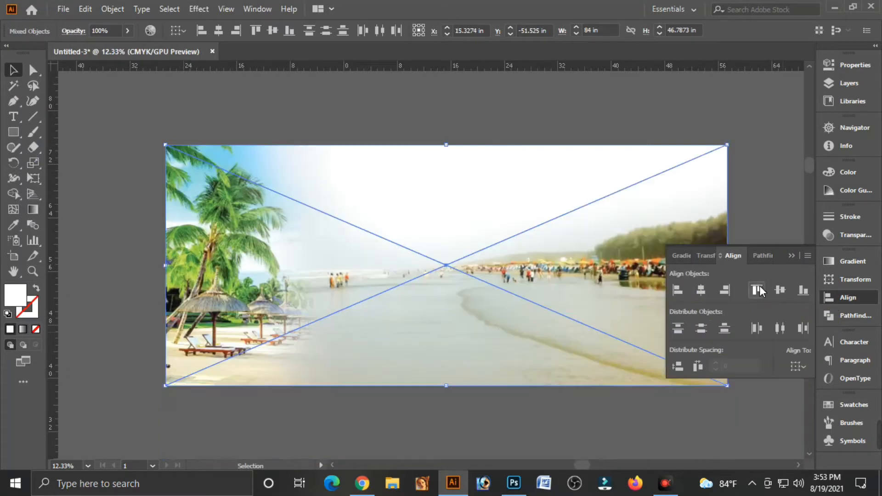
click(790, 256)
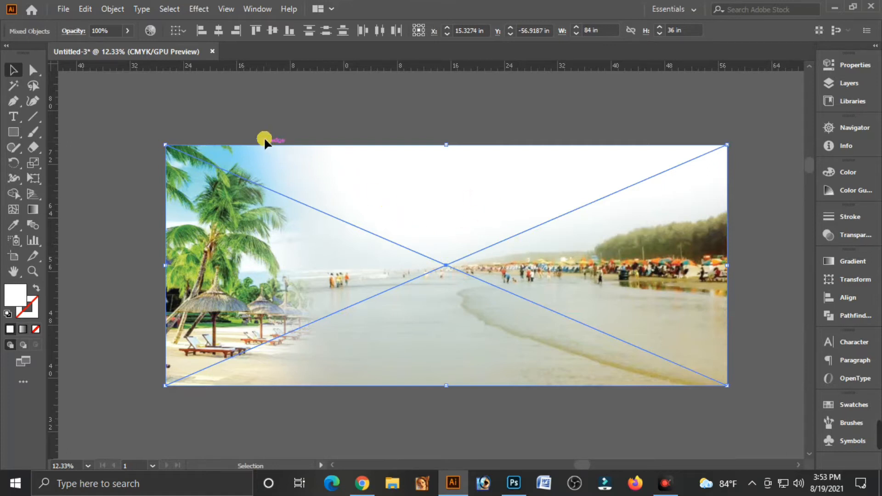
click(266, 125)
Embed the linked beach image in the document, converting its Photoshop layers to objects.
click(421, 270)
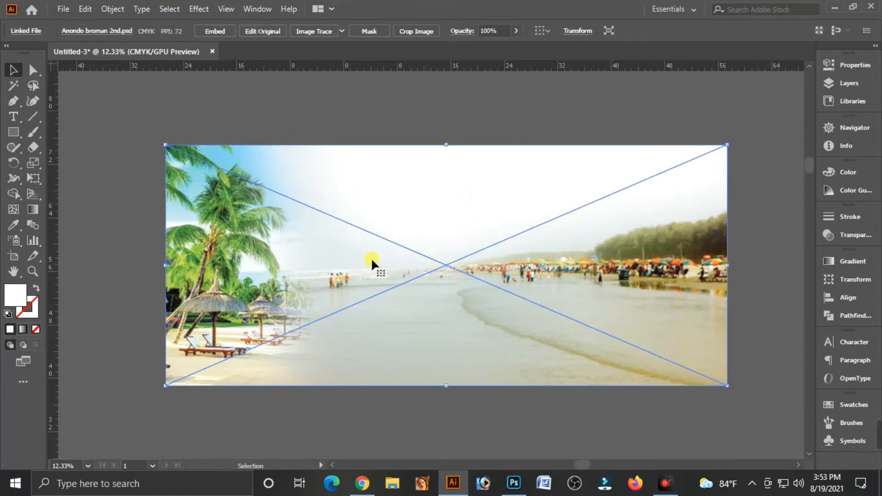
click(216, 30)
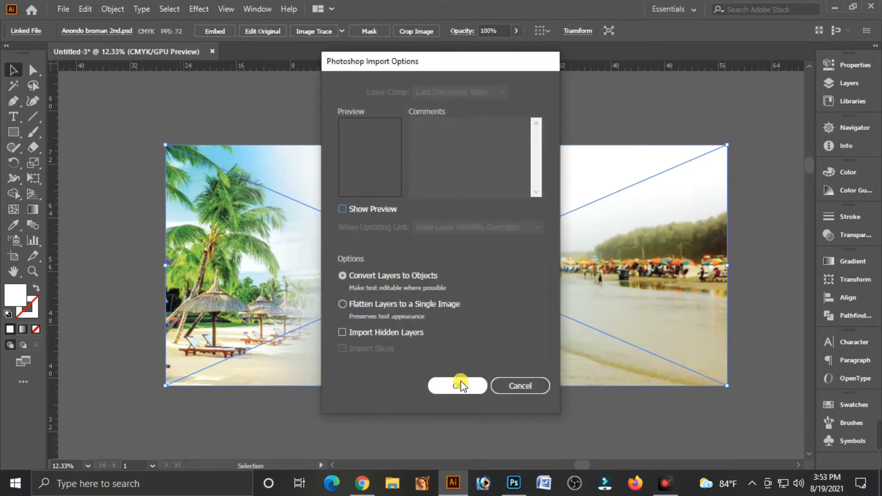
click(460, 385)
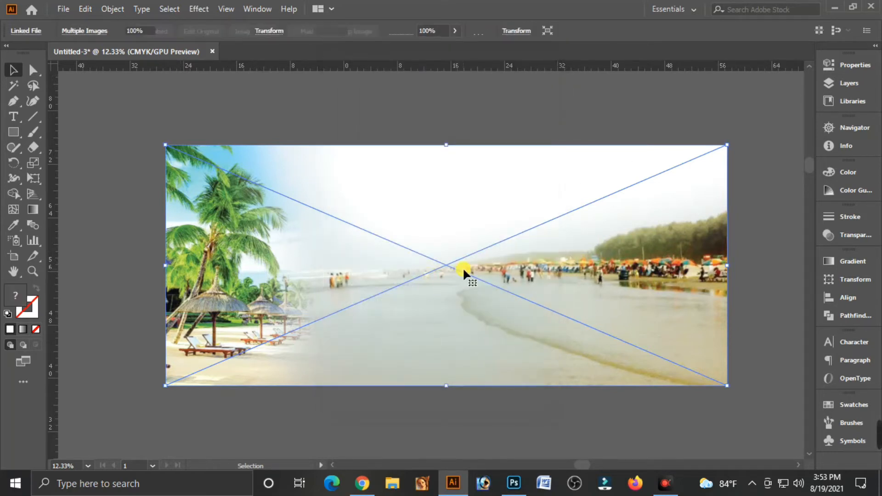
click(473, 98)
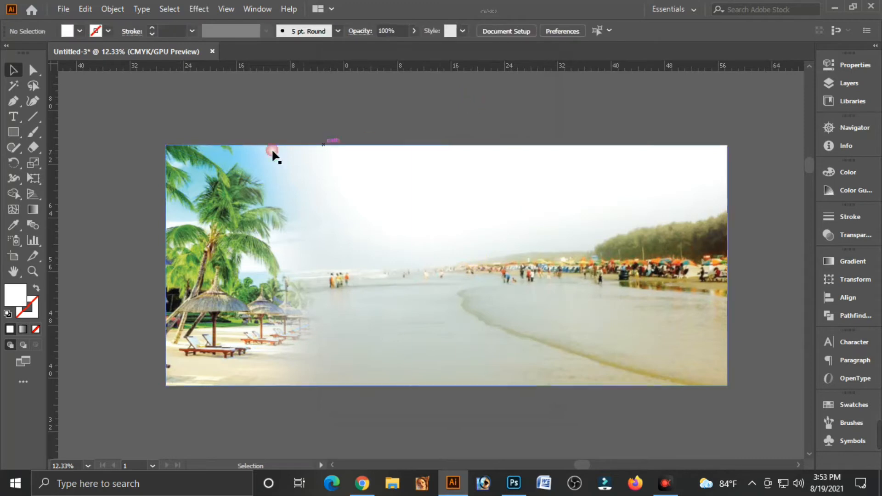
Add placeholder text "sdfsadfsdfs" in the sky near the banner's upper edge and enlarge it to about 141 pt.
scroll(159, 128, up, 1)
drag(565, 303, 517, 291)
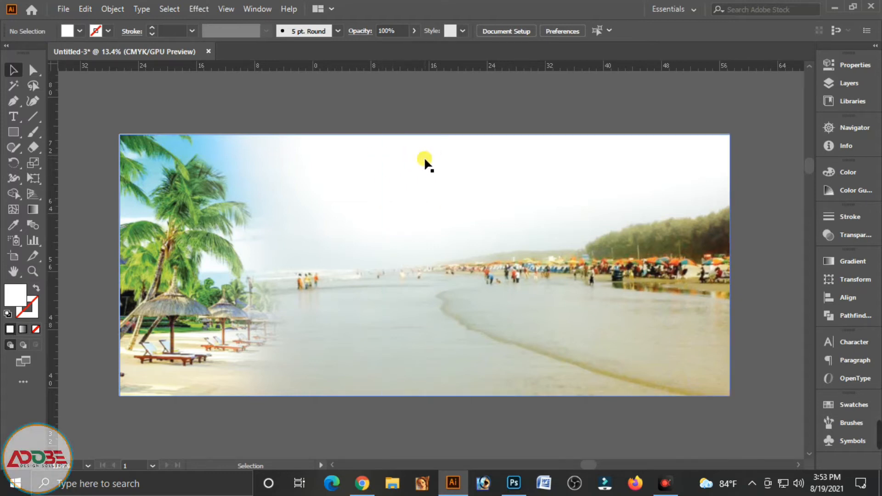
click(14, 117)
click(432, 161)
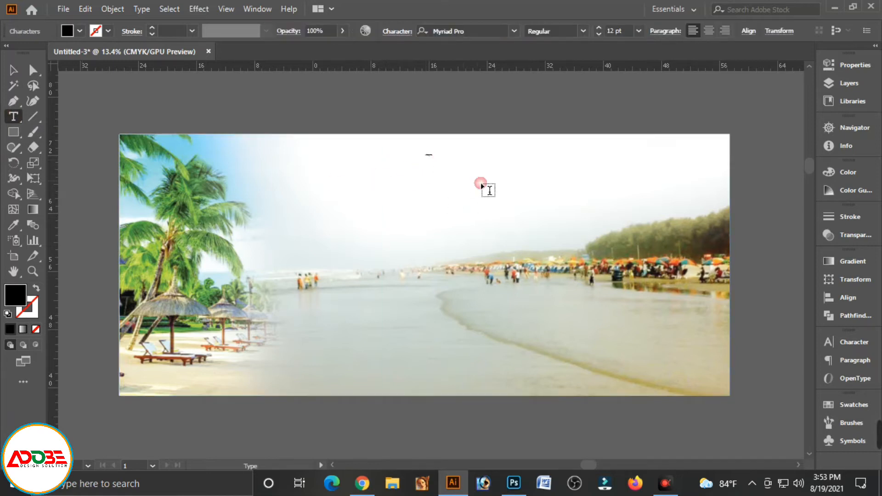
click(20, 67)
drag(426, 164, 464, 177)
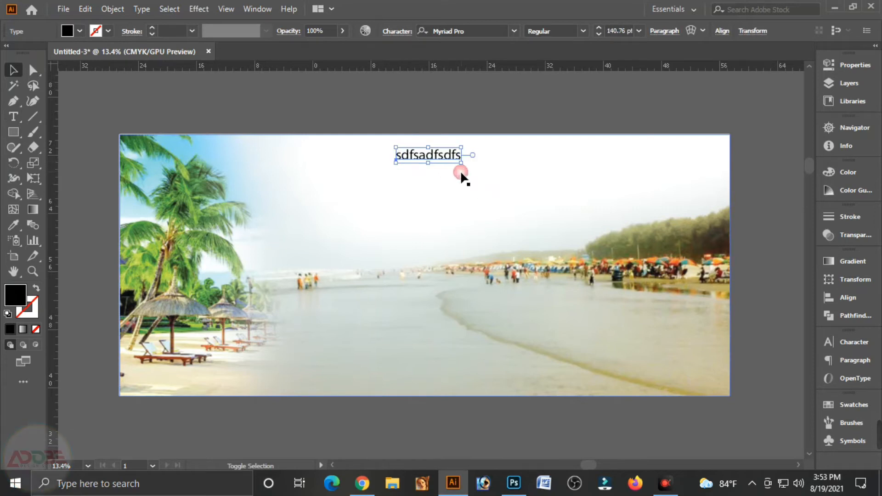
Set the placeholder text's font to SutonnyMJ Bold.
double_click(425, 155)
double_click(435, 159)
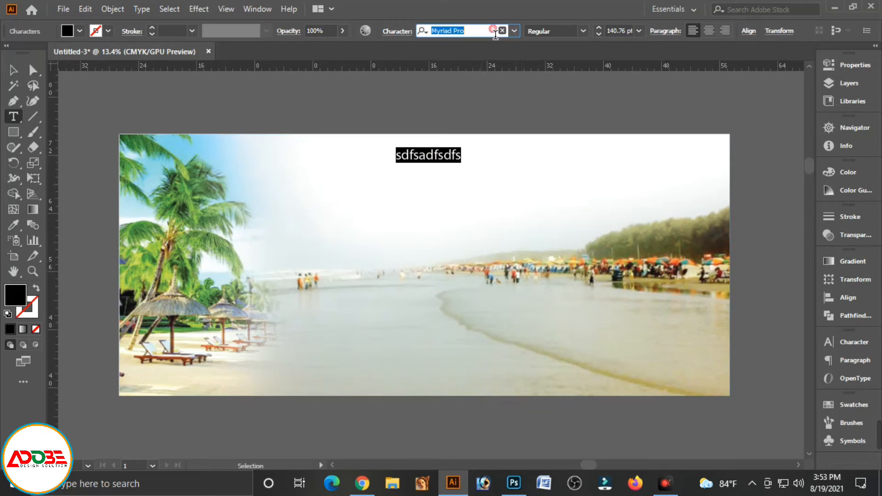
text(sut)
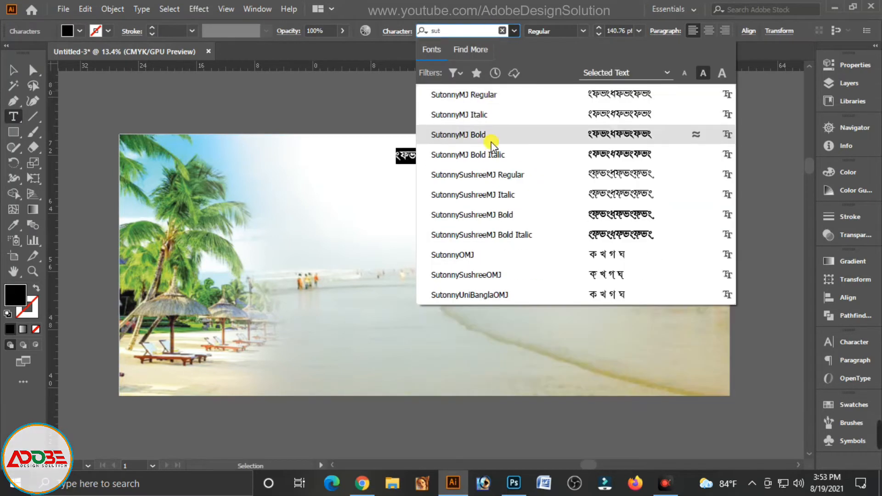
click(441, 134)
Replace the placeholder with "বিসমিল্লাহির রাহমানির রাহীম" and shrink it to about 112 pt along the banner's top edge.
double_click(431, 164)
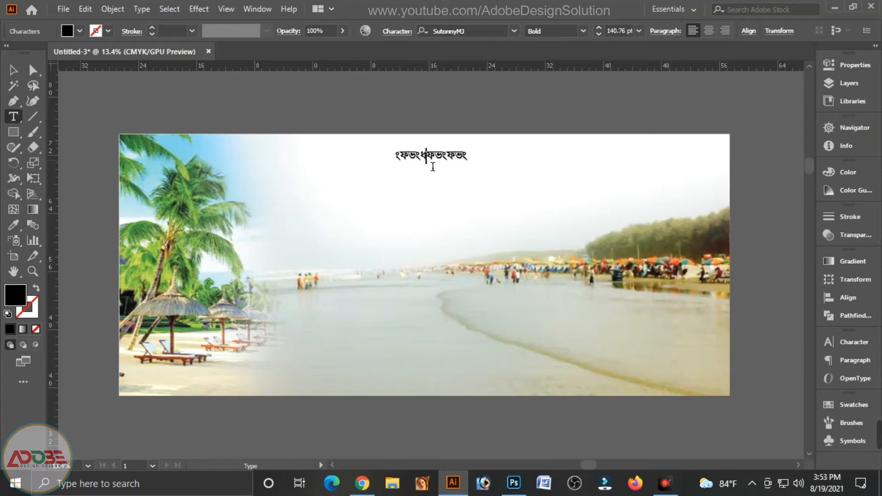
text(বিসমি)
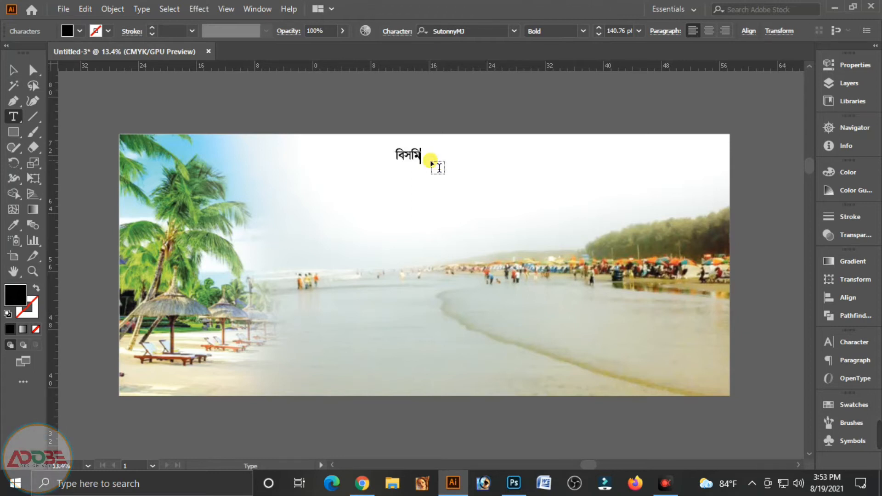
text(ল্লাহির রাহমা)
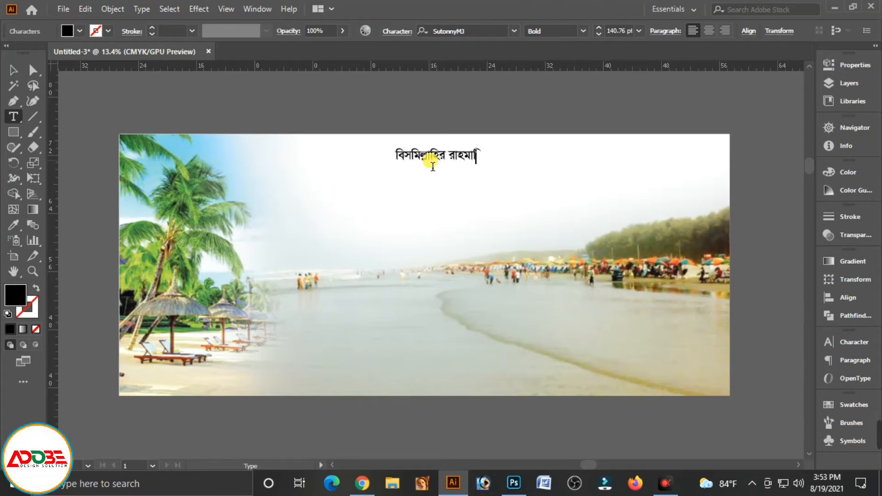
text(নির রাহীম)
key(Escape)
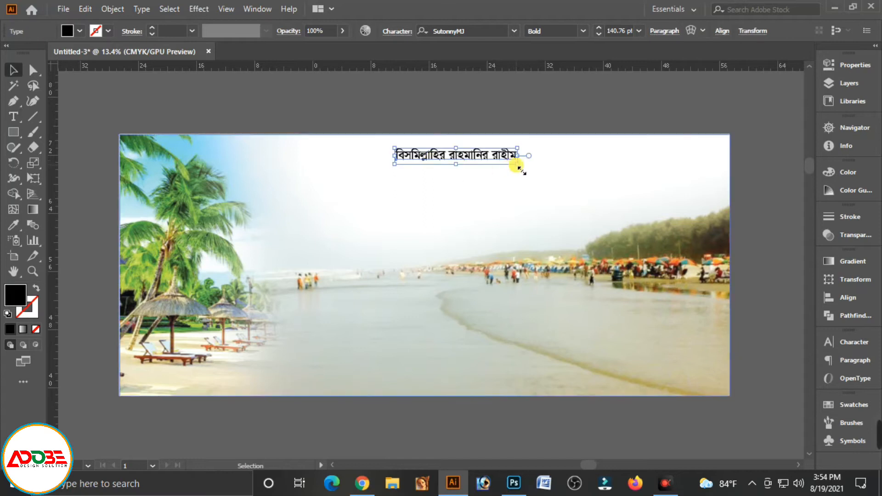
drag(522, 170, 449, 142)
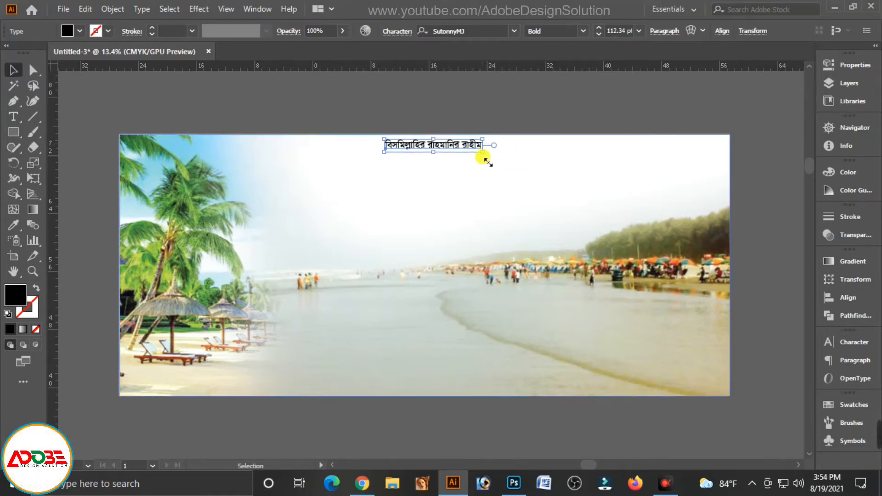
click(483, 156)
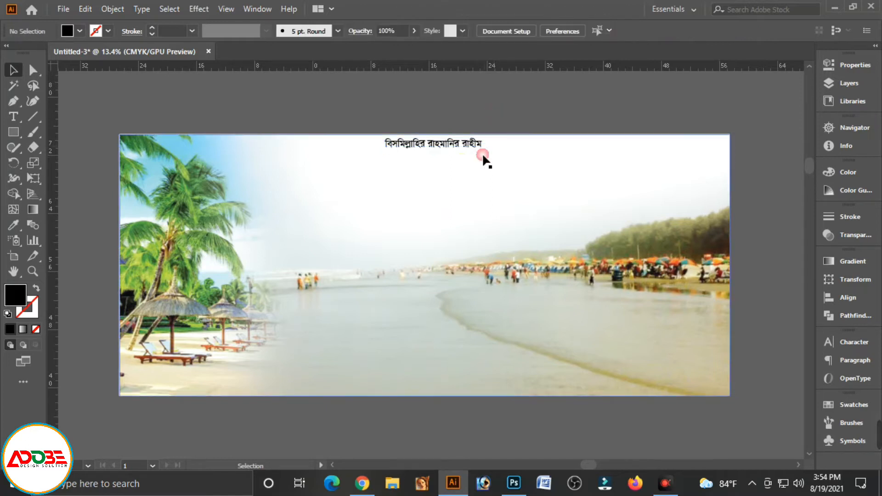
Duplicate the Bismillah line below itself at about 322 pt and replace the copy's text with "আনন্দ ভ্রমণ'২২".
click(452, 152)
drag(457, 148, 580, 236)
double_click(453, 180)
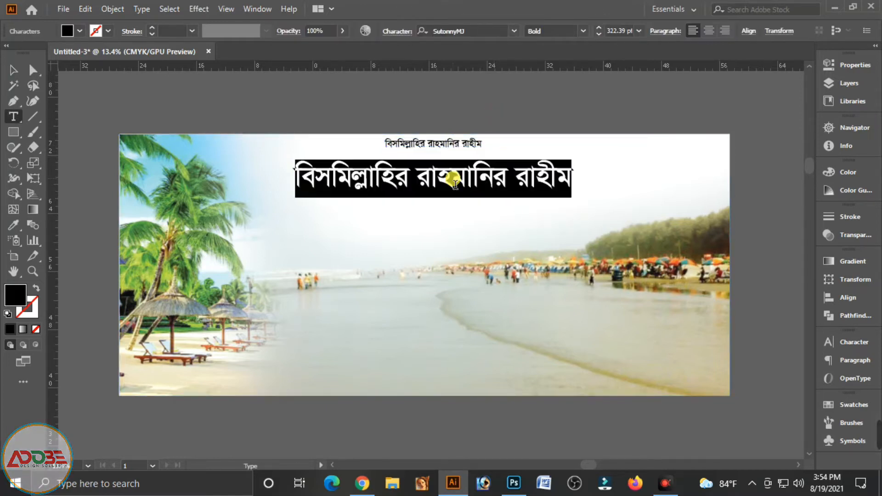
text(আনন্দ)
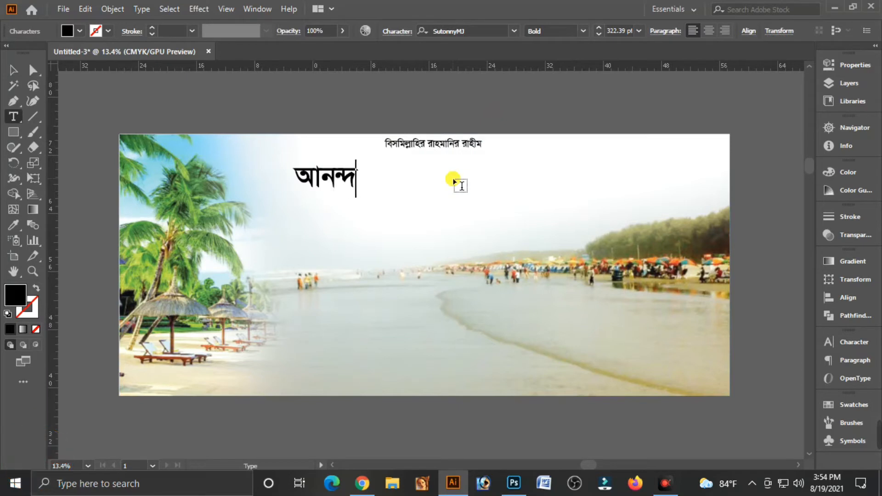
text( ভ্রমণ'২২)
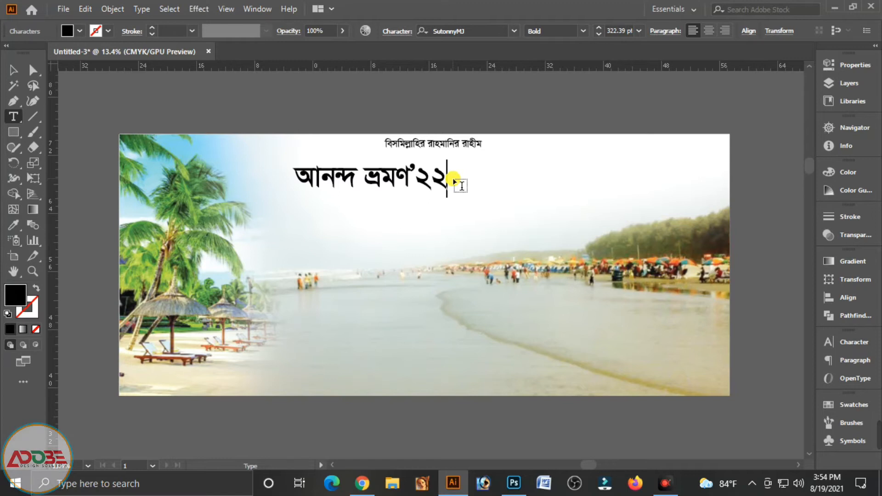
key(Escape)
Enlarge the "আনন্দ ভ্রমণ'২২" title to about 865 pt and position it across the sky beside the palm trees.
drag(448, 198, 557, 225)
drag(391, 172, 469, 200)
drag(633, 254, 655, 258)
drag(393, 199, 410, 194)
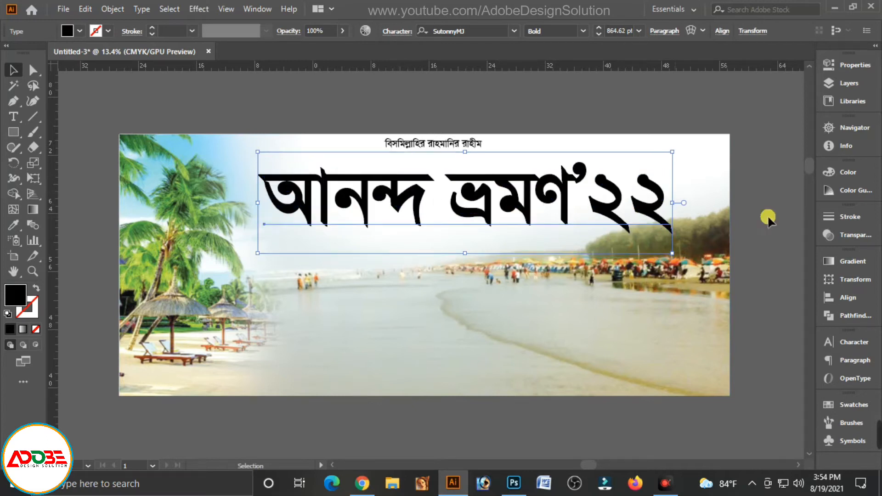
Fill the title with red, using C 0, M 100, Y 100, K 0.
click(851, 172)
drag(732, 222, 773, 207)
drag(758, 243, 611, 229)
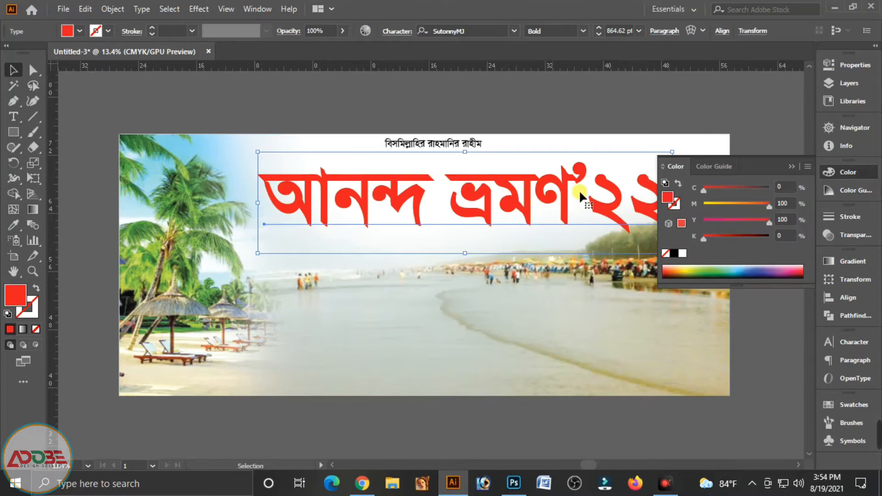
click(791, 166)
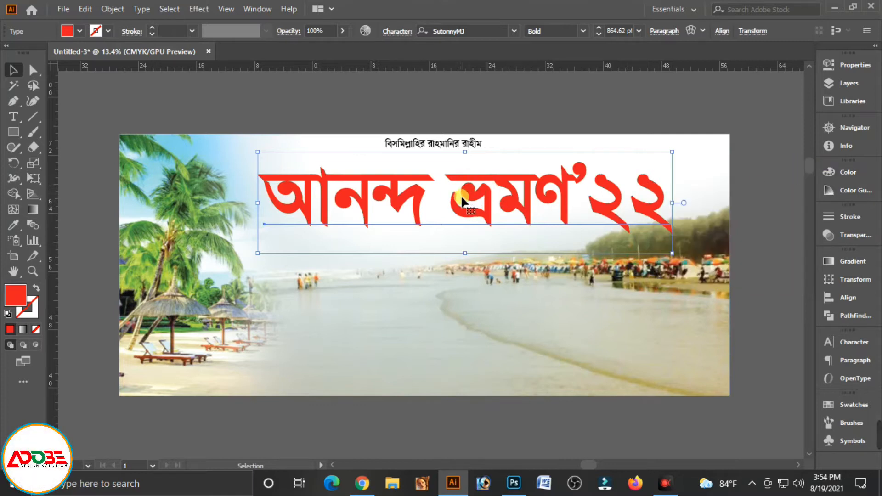
Change the title's font to DhorolaMJ Bold.
text(dho)
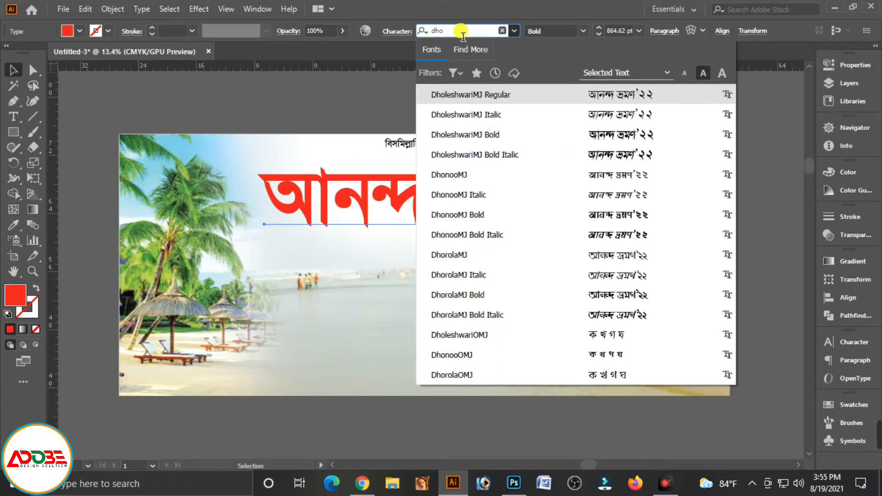
text(r)
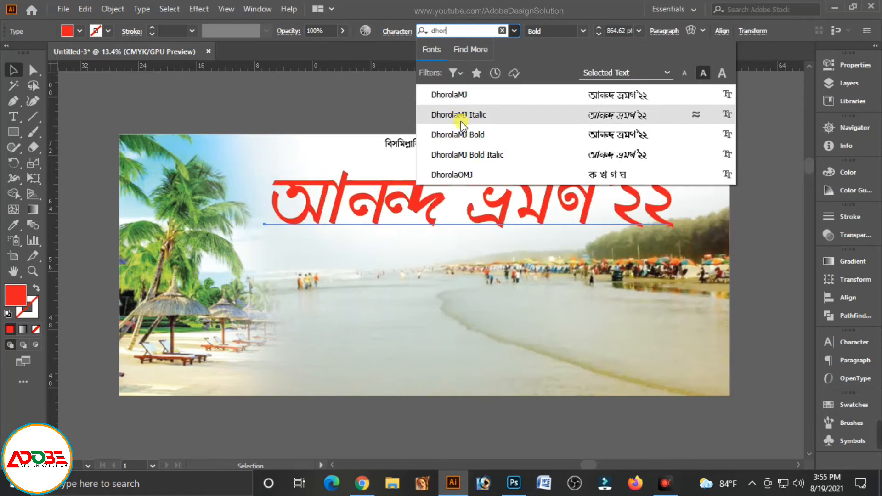
click(473, 135)
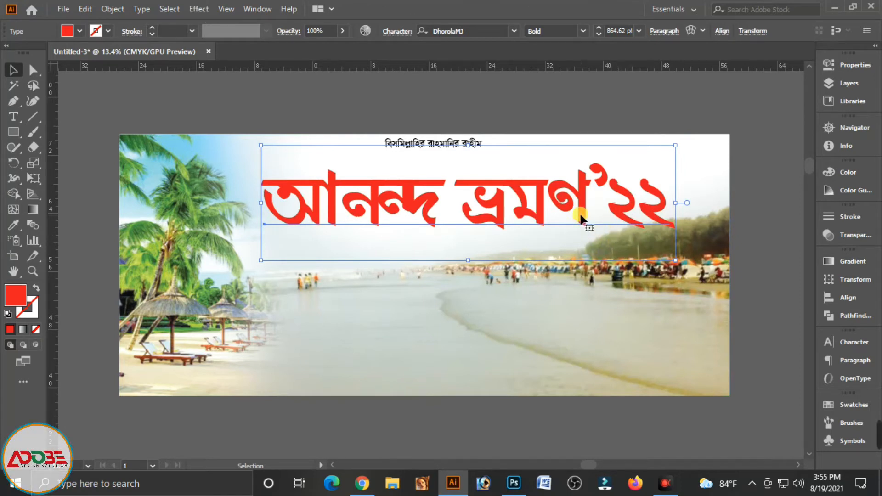
Move the title slightly up and to the right, closer beneath the Bismillah line.
drag(580, 213, 581, 206)
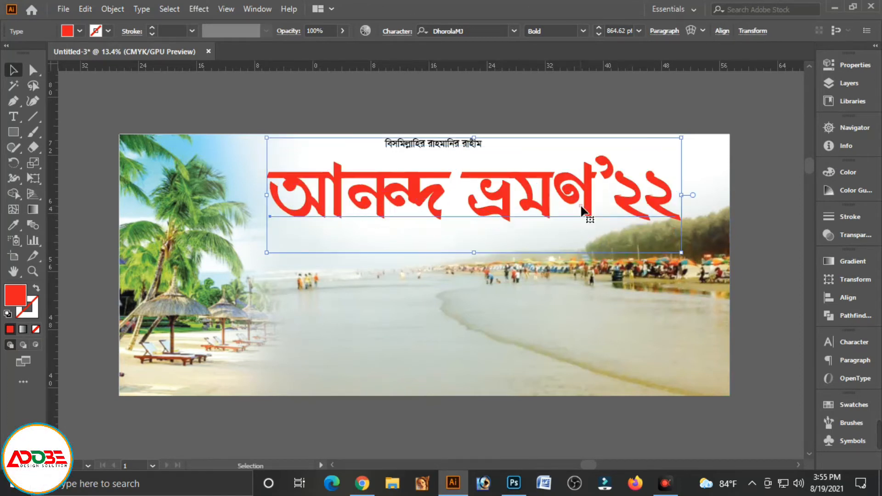
key(Right)
key(Right)
key(Right)
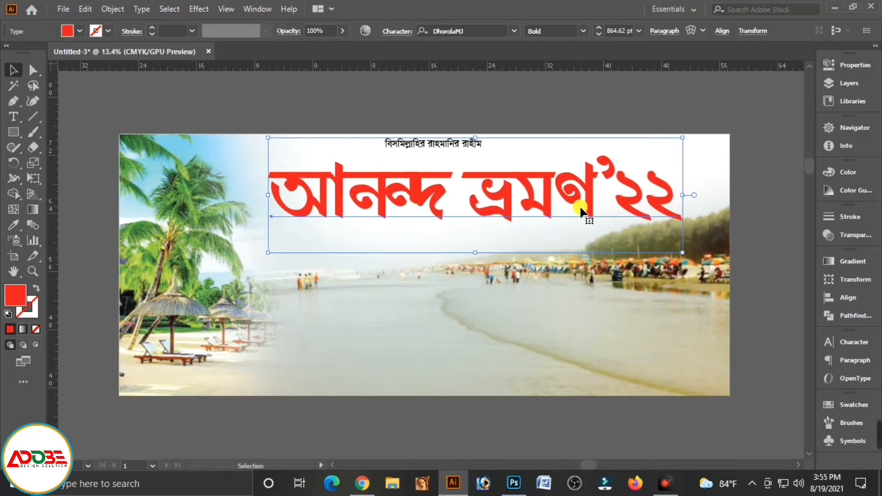
key(Up)
key(Up)
key(Up)
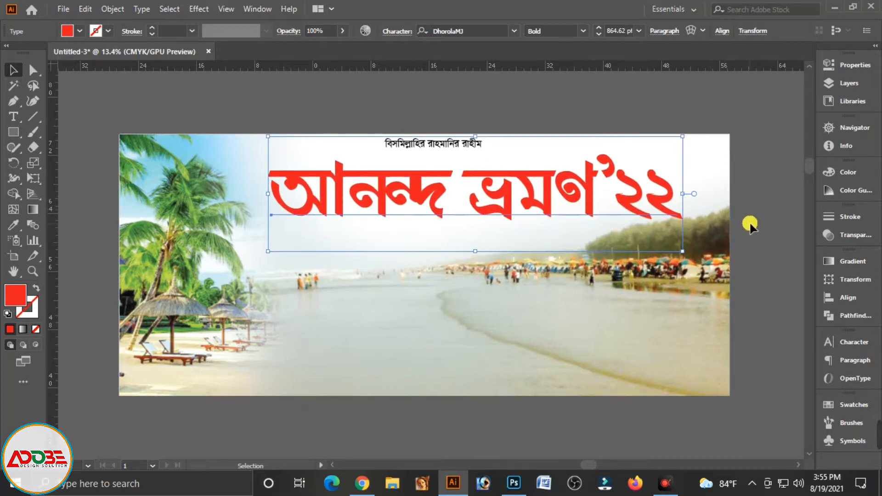
click(750, 205)
Give the red title a 40 pt stroke.
click(445, 214)
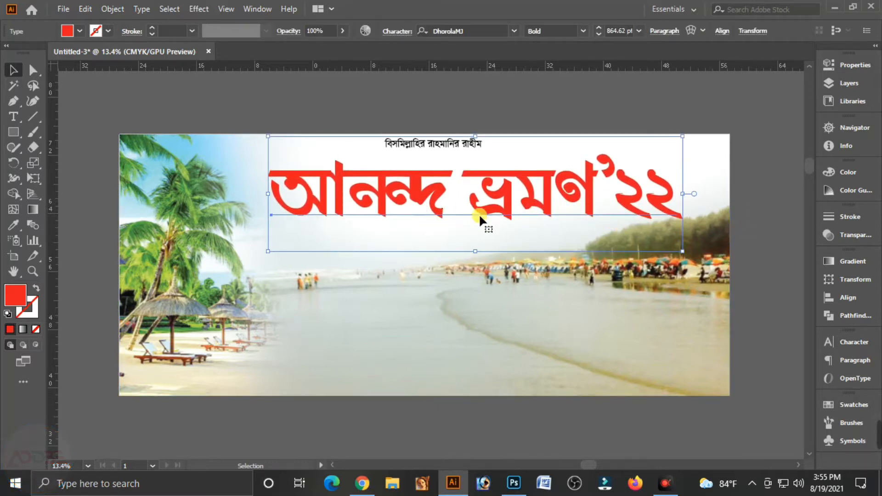
key(a)
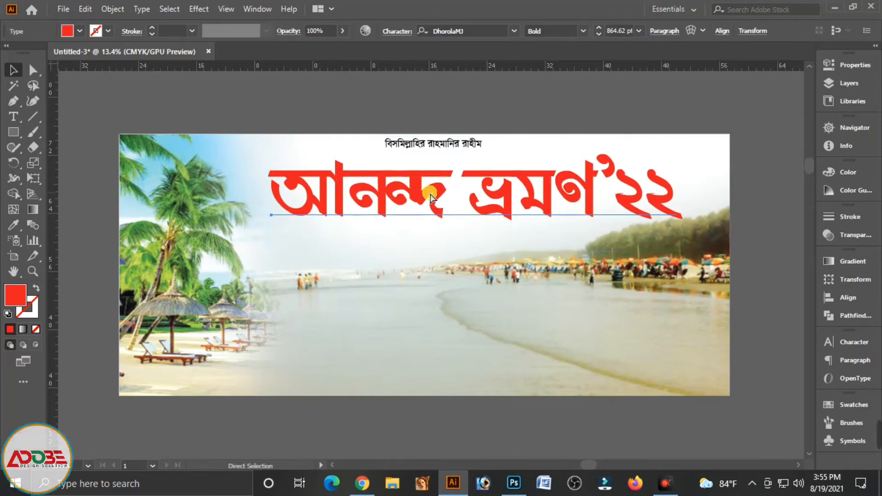
key(ctrl+shift+a)
click(435, 195)
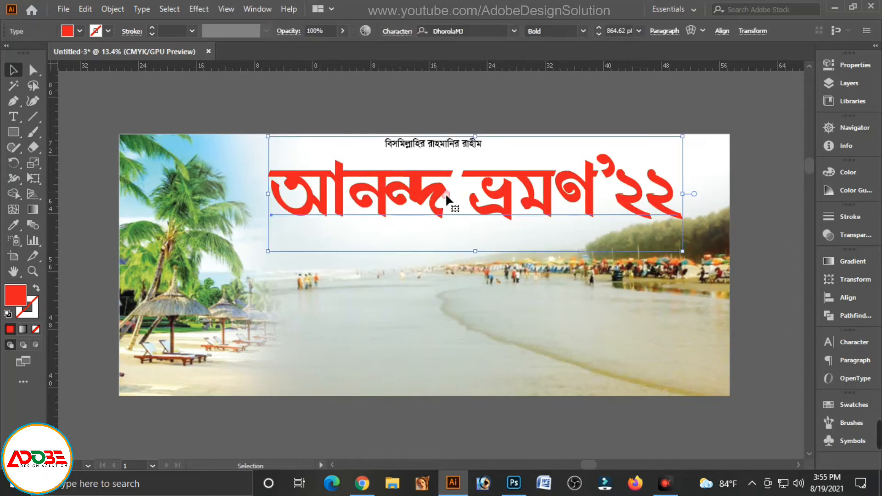
click(839, 217)
click(759, 231)
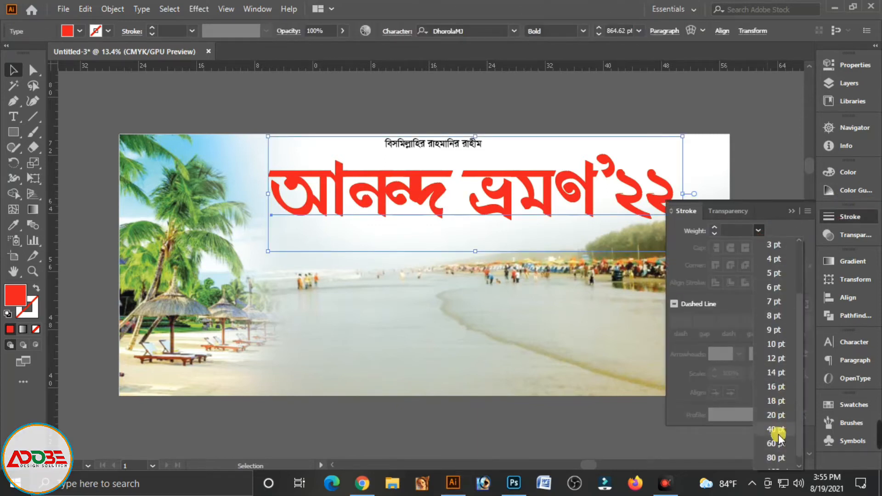
click(778, 430)
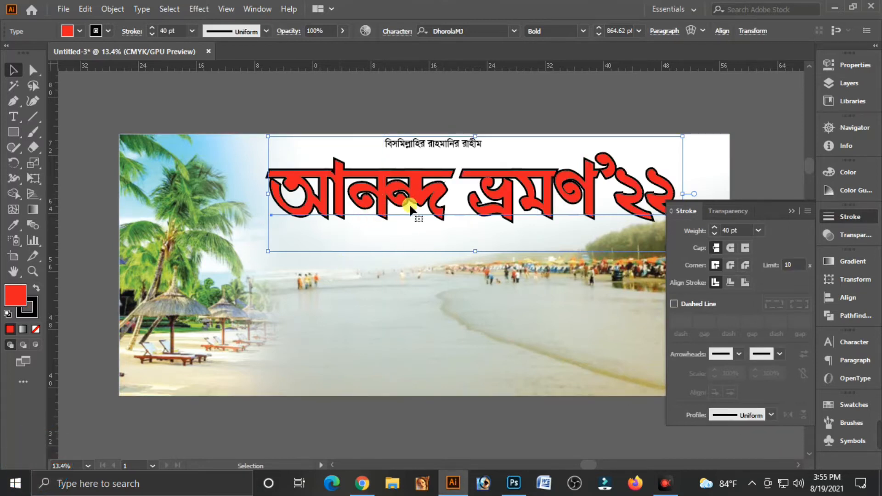
Change the title's stroke color to white, with C, M, Y and K all at 0.
click(843, 176)
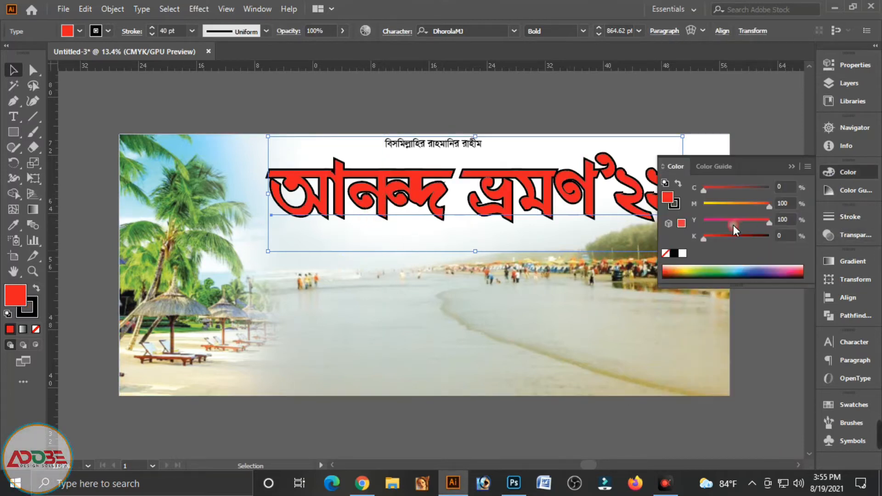
click(674, 203)
drag(769, 236, 704, 238)
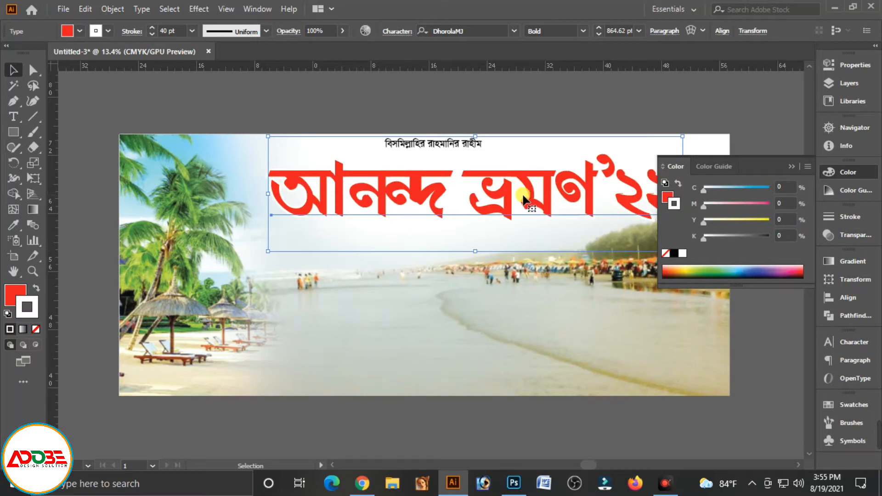
click(792, 167)
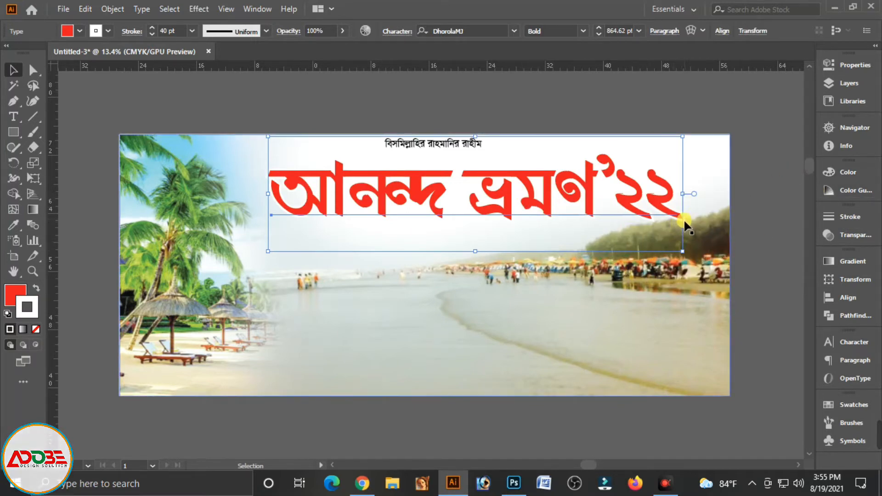
Set the title's white stroke to a round corner join.
click(849, 218)
click(731, 265)
click(791, 211)
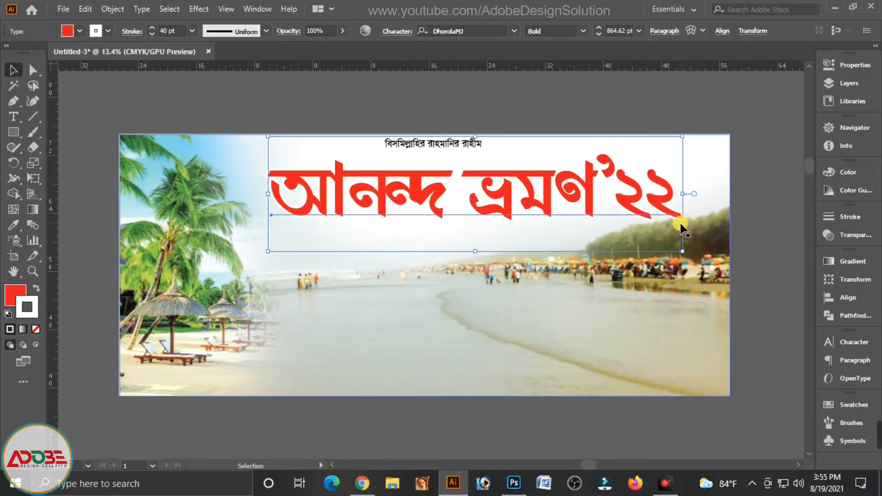
click(746, 199)
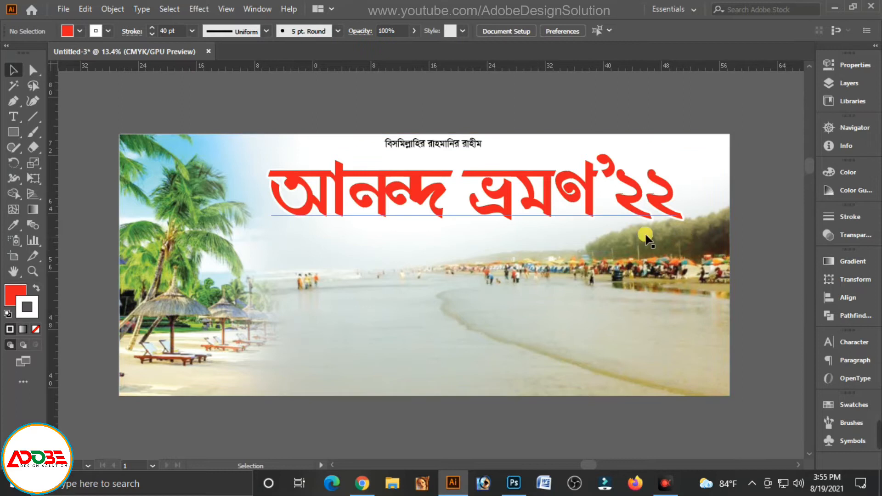
Add a Multiply drop shadow to the title with 75% opacity, 0.2 in X and Y offsets and 0.3 in blur.
click(470, 206)
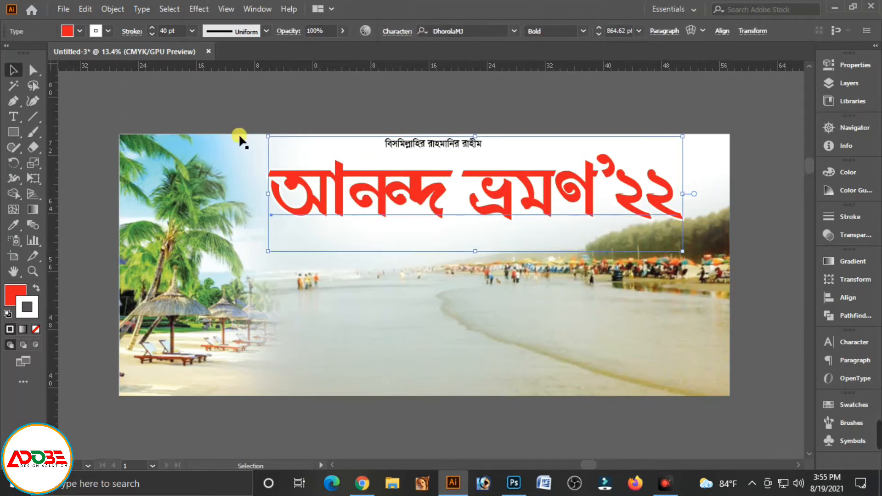
click(194, 7)
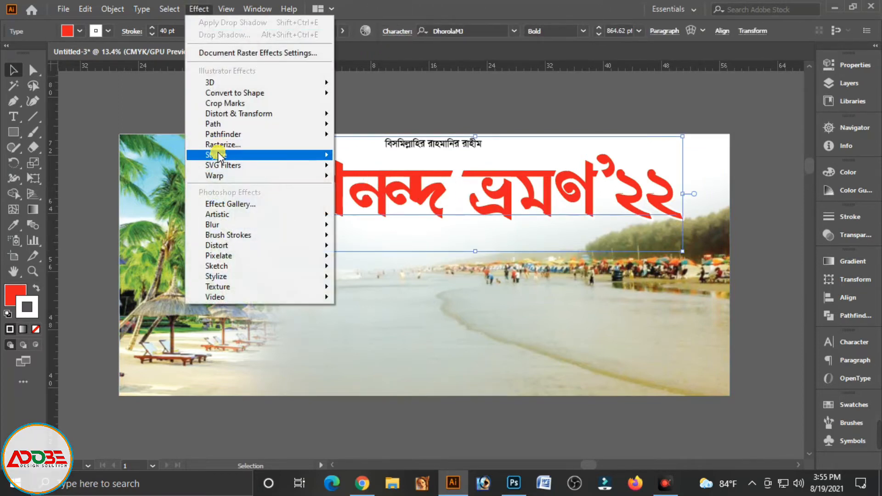
mouse_move(276, 155)
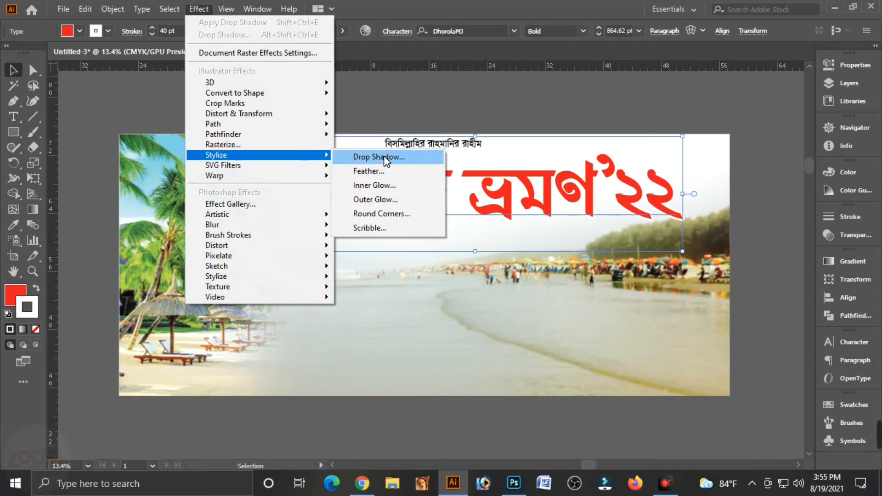
click(384, 157)
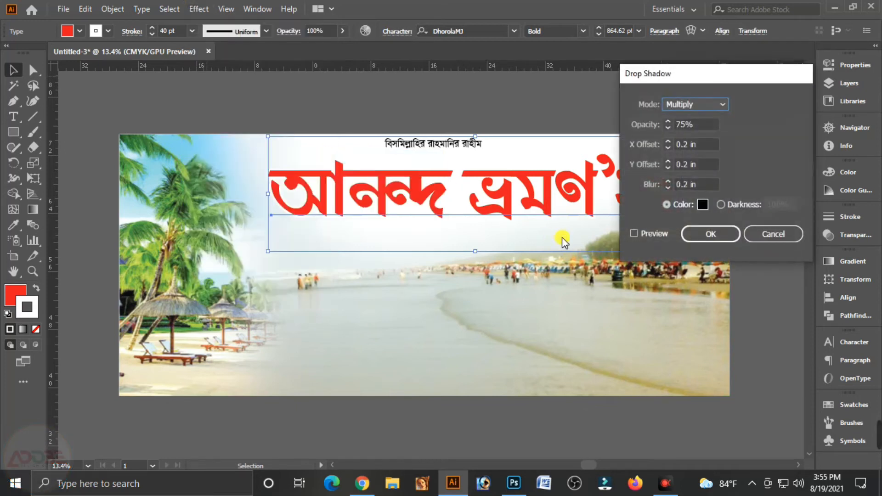
click(640, 233)
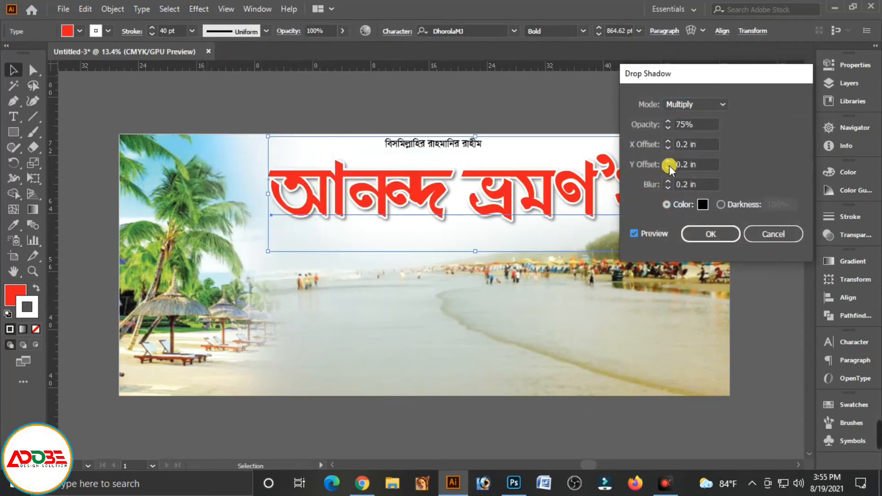
click(668, 181)
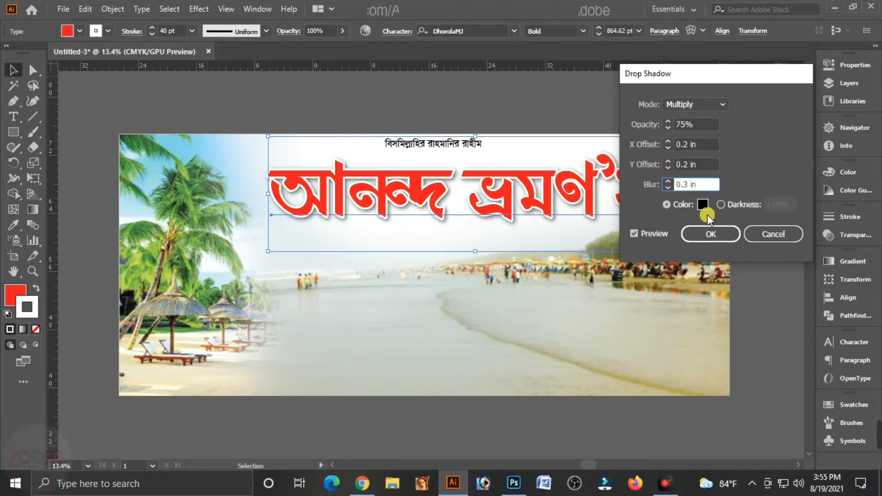
click(717, 236)
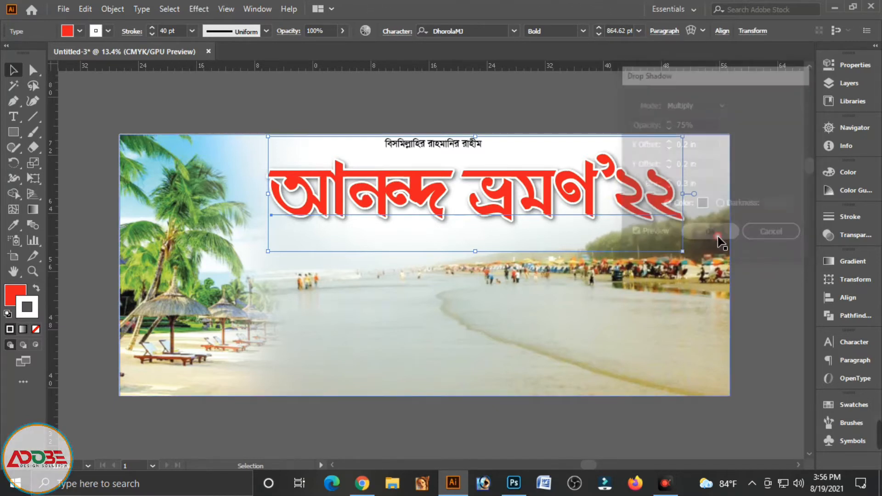
click(735, 193)
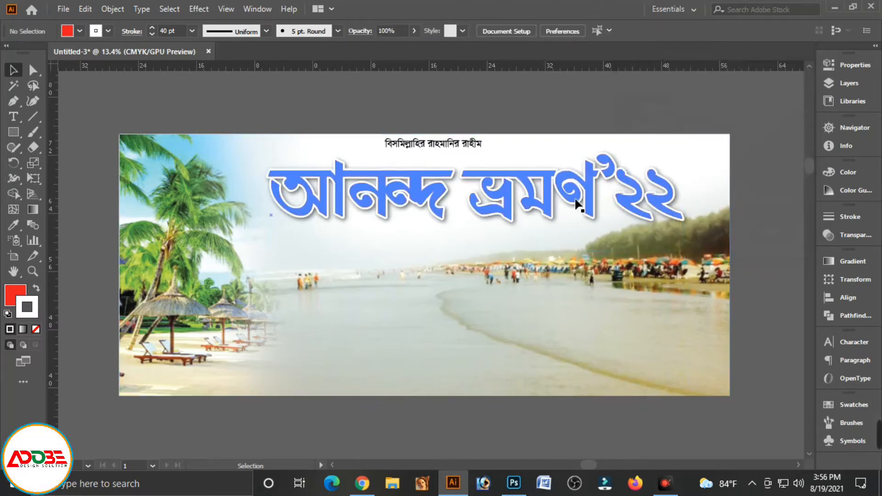
Group the red title with its white-outlined copy.
click(429, 205)
key(ctrl+shift+a)
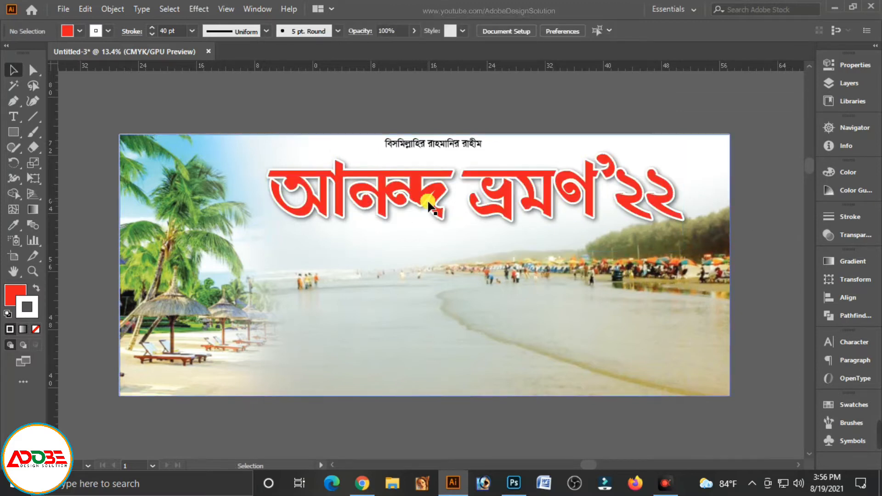
click(432, 193)
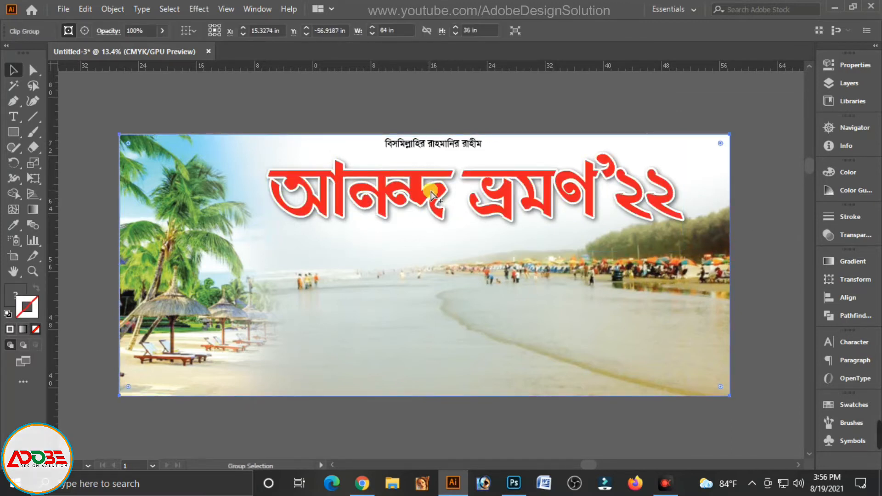
key(a)
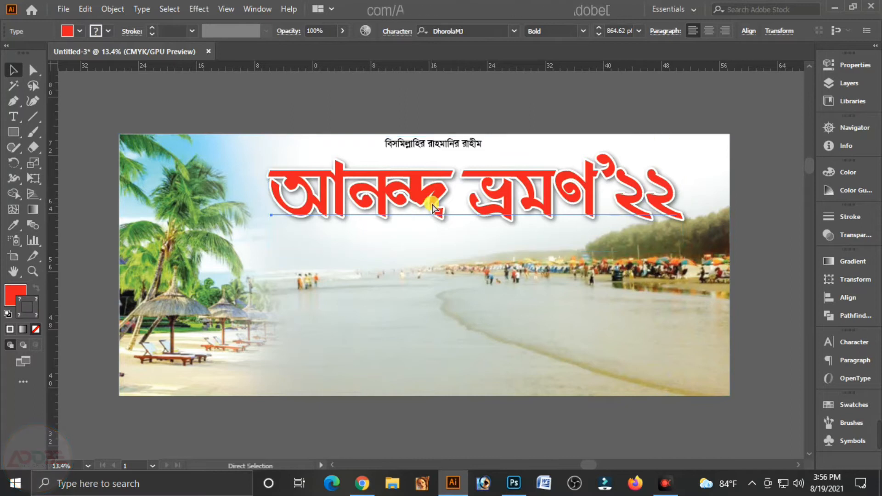
key(v)
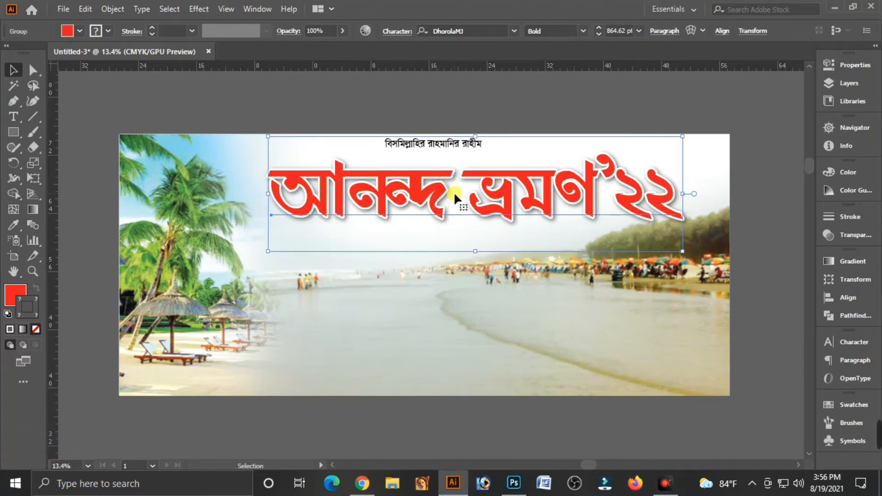
click(473, 103)
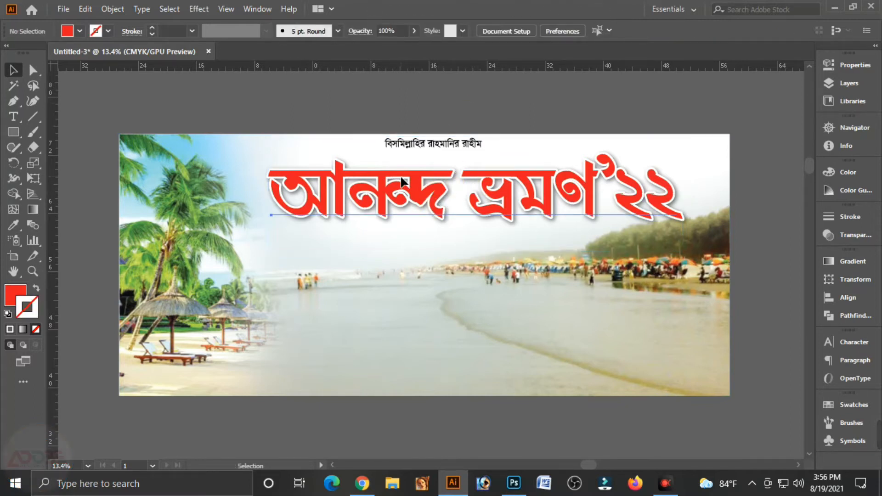
Duplicate the Bismillah line below the title and replace the copy's text with "স্থান ঃ কুয়াকাটা সমুদ্র সৈকত".
drag(436, 142, 436, 254)
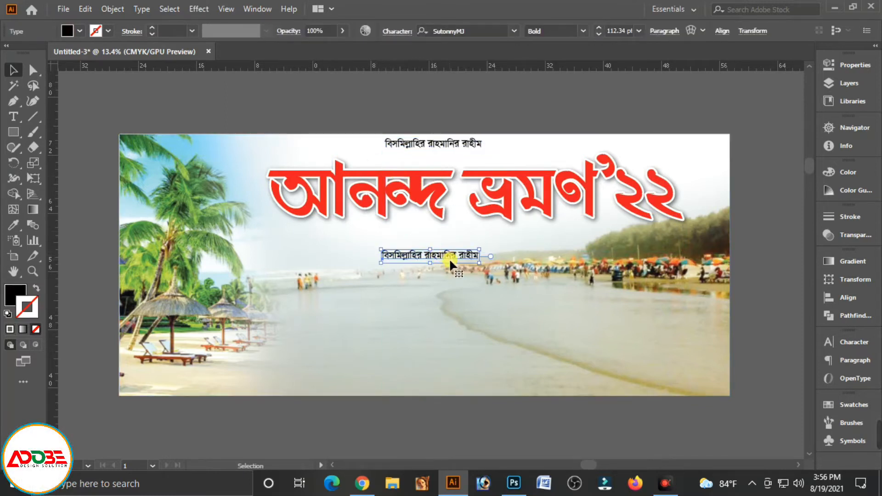
double_click(445, 257)
key(ctrl+a)
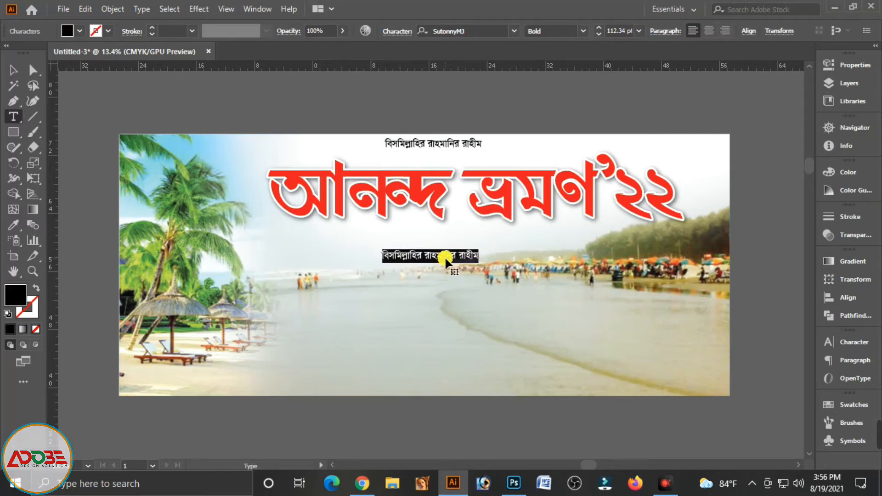
key(ctrl)
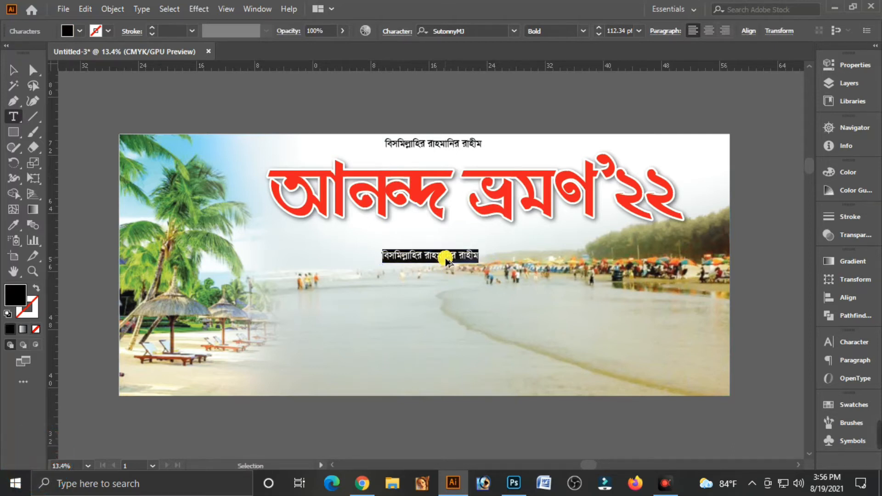
key(BackSpace)
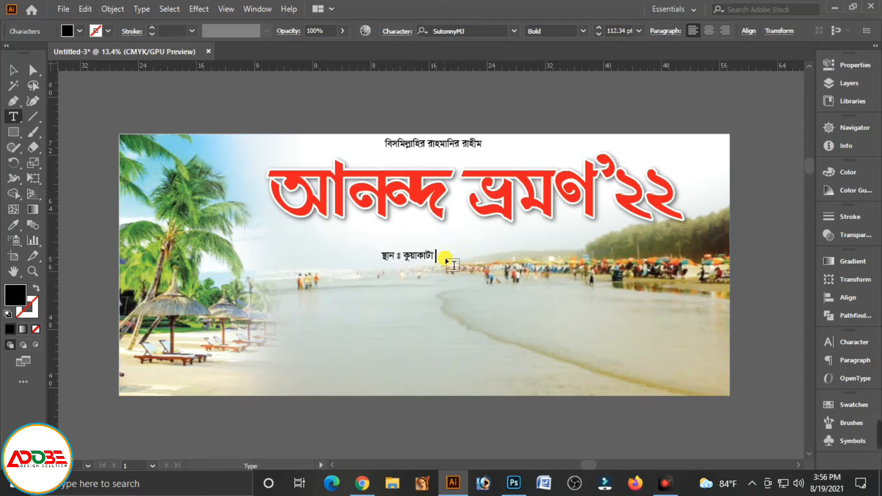
text(মুদ্র সৈকত)
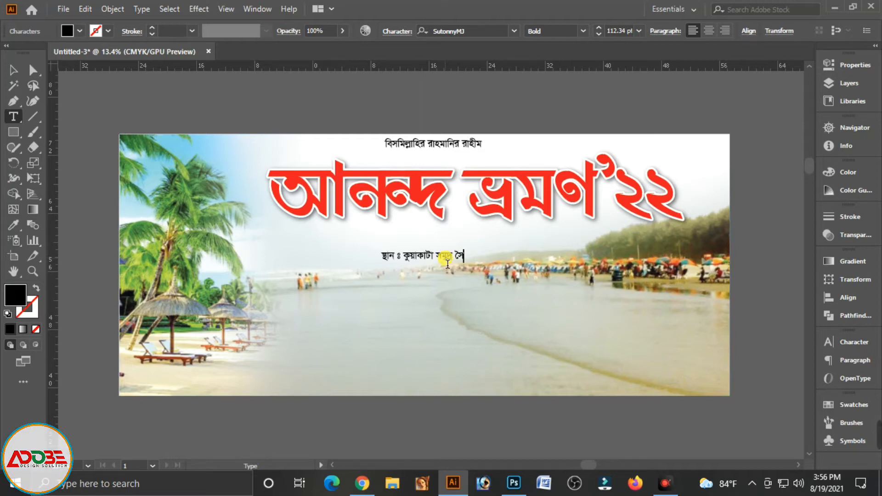
key(Escape)
Enlarge the venue line to about 357 pt and position it just beneath the red title.
drag(479, 265, 583, 277)
drag(511, 272, 516, 262)
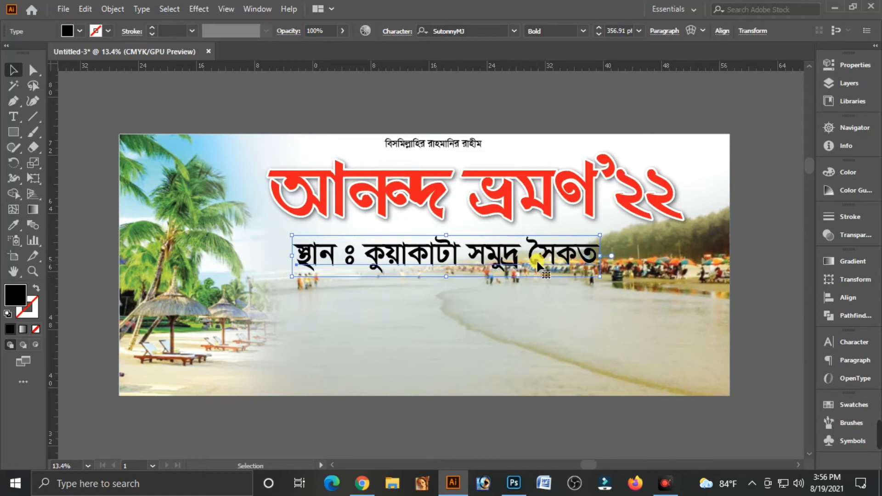
key(Up)
key(Up)
click(748, 234)
Give the venue line a 20 pt white stroke with a round corner join.
click(468, 261)
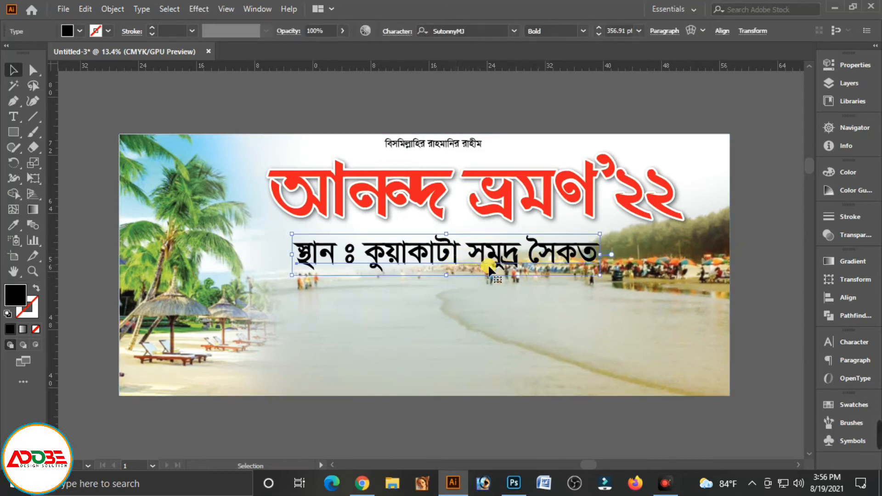
key(ctrl)
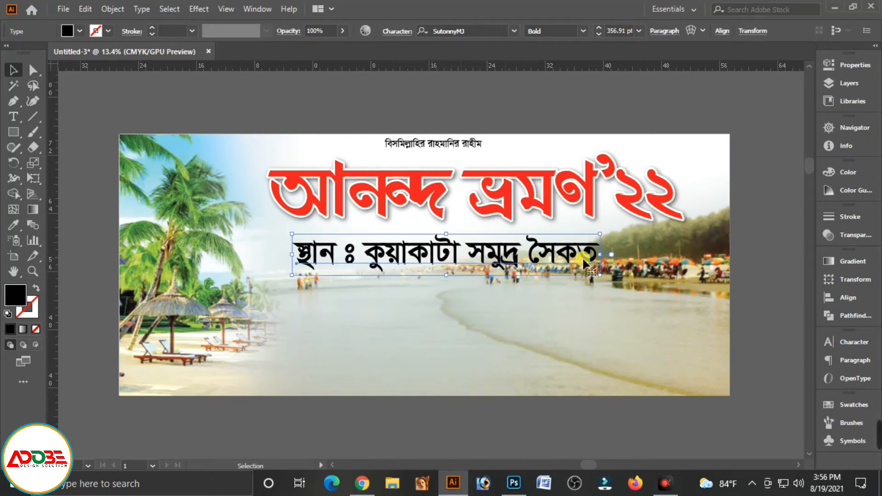
key(ctrl+shift+a)
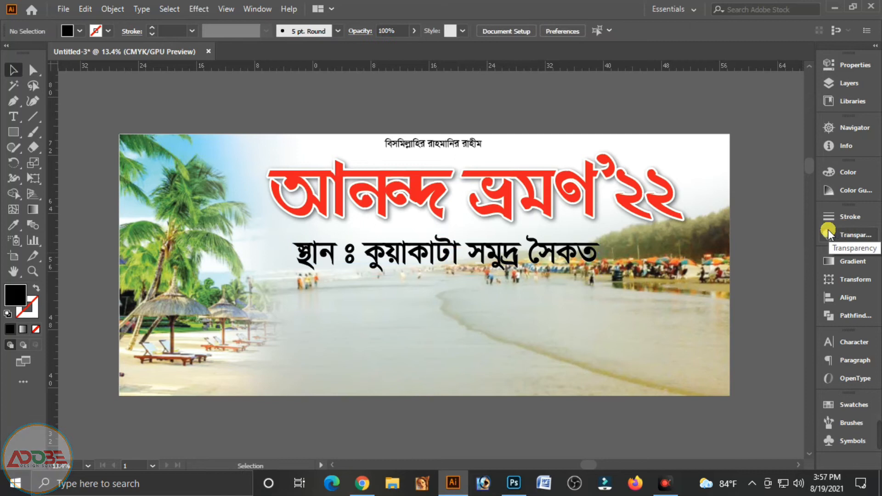
click(541, 251)
click(842, 220)
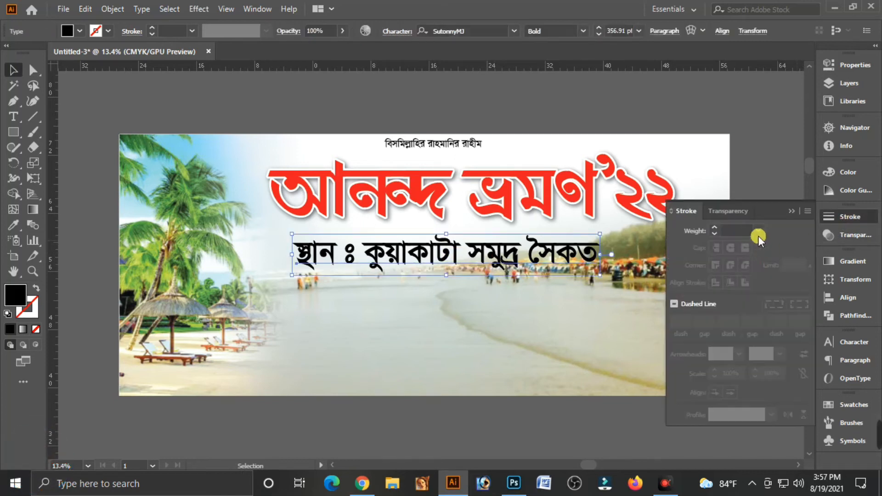
click(758, 230)
scroll(774, 447, down, 2)
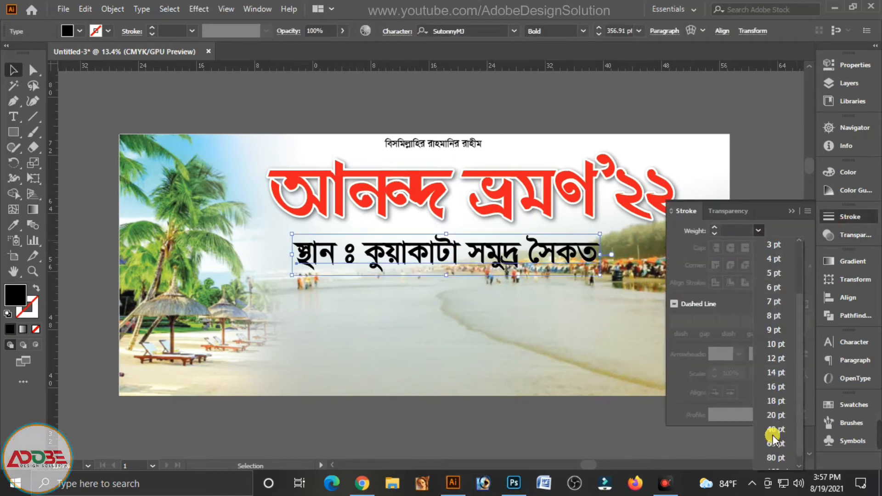
click(777, 417)
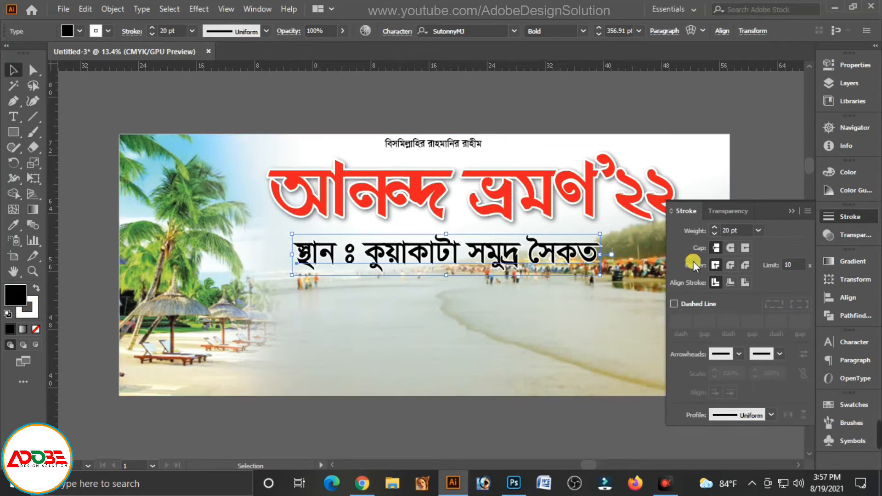
click(729, 265)
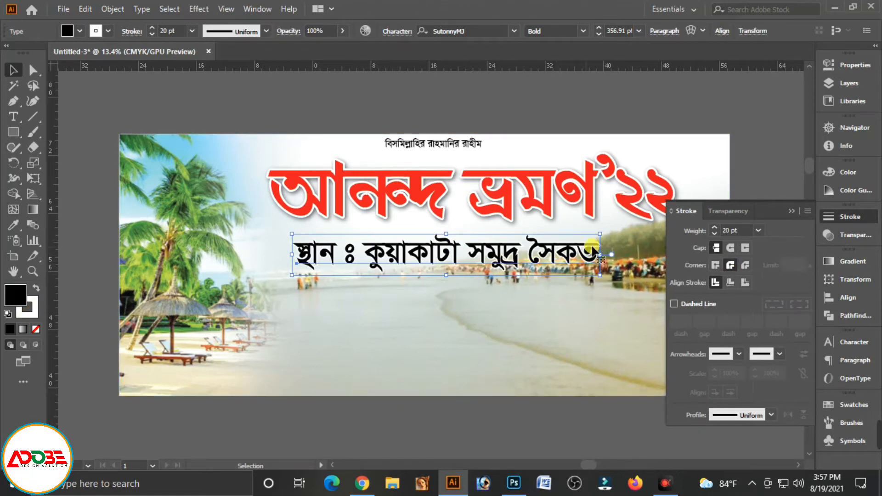
Add a Multiply drop shadow to the venue line with 75% opacity, 0.2 in X and Y offsets and 0.2 in blur.
click(196, 9)
mouse_move(226, 159)
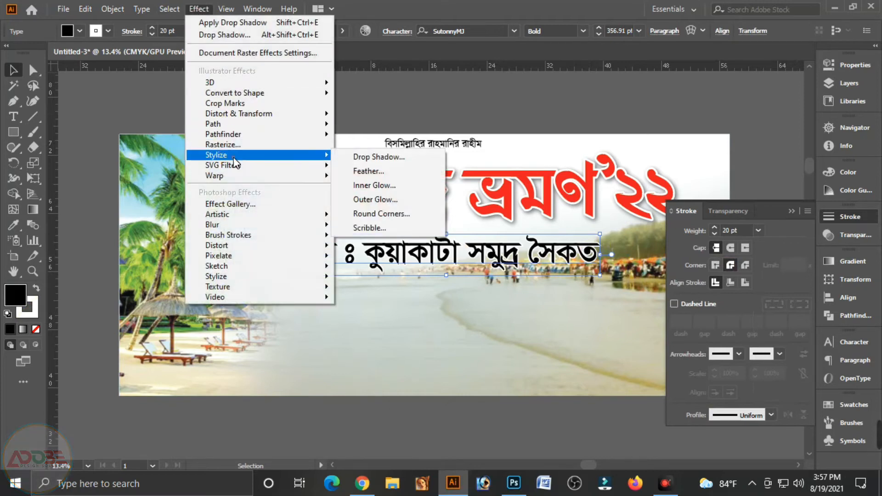
click(372, 158)
click(637, 231)
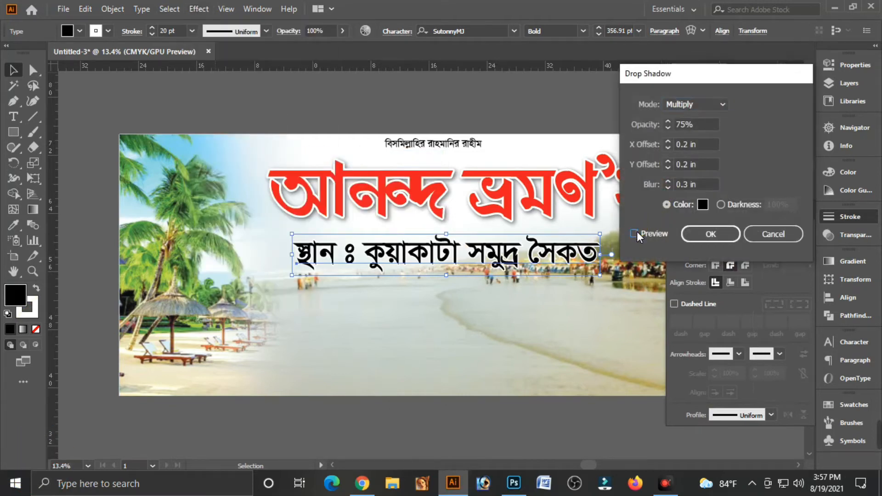
click(667, 187)
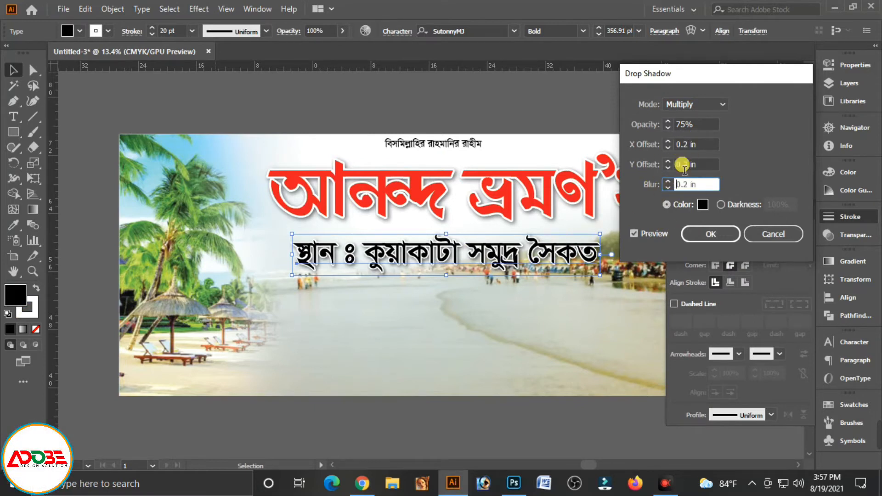
click(713, 236)
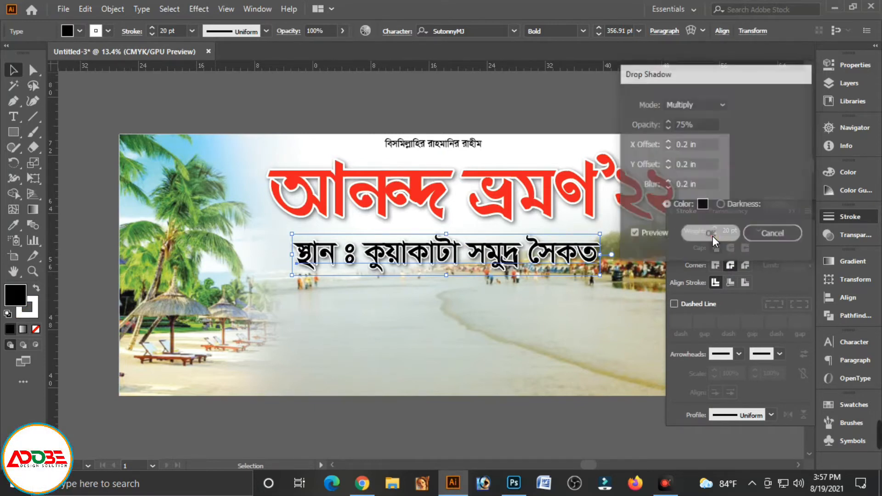
click(788, 210)
click(740, 227)
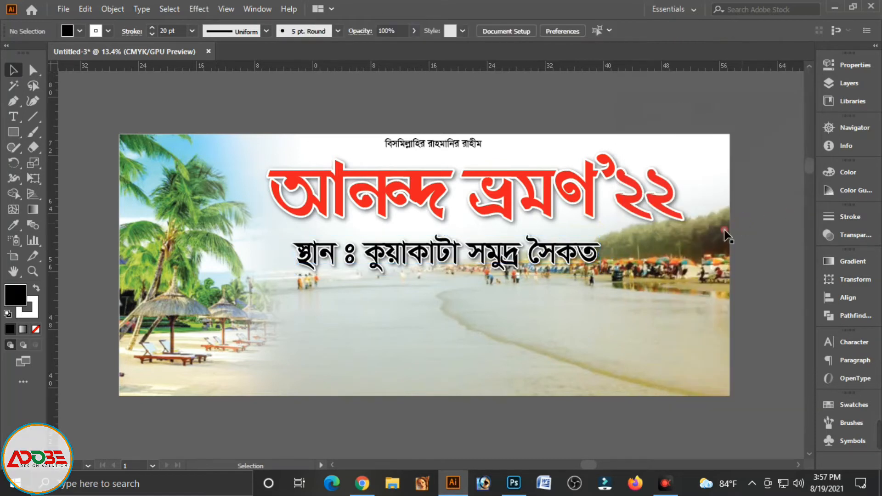
Duplicate the Bismillah line below the venue line and replace the copy's text with "দুই রাত-এক দিন".
click(450, 143)
drag(450, 142, 443, 297)
triple_click(443, 297)
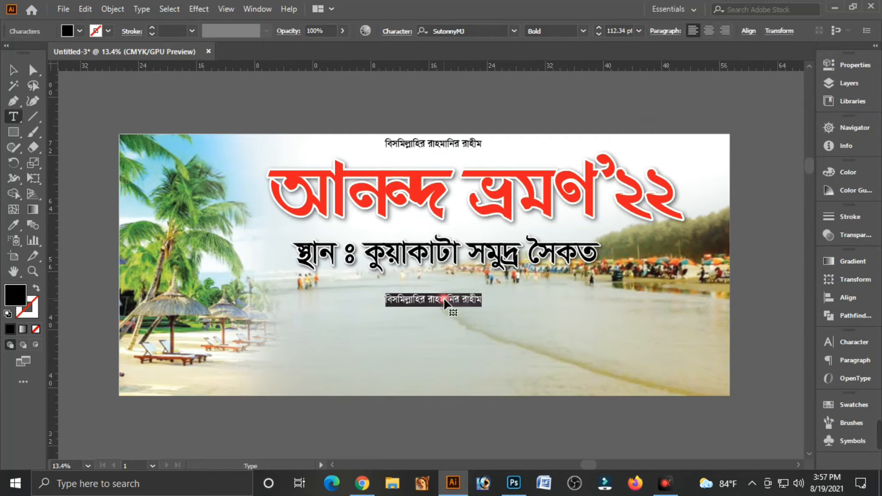
text(দুই রাত-)
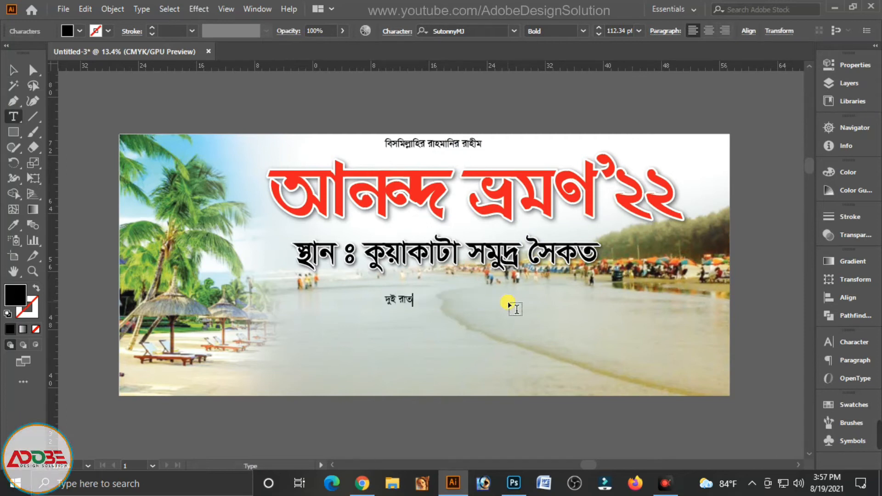
text(এক দিন)
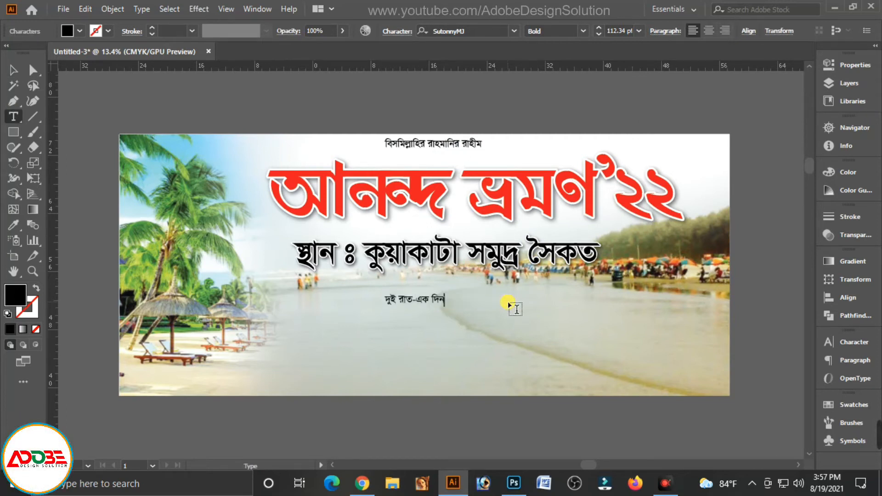
key(Escape)
Enlarge the duration text to about 159 pt and set its font to BrahmaputraMJ Bold.
drag(423, 298, 652, 293)
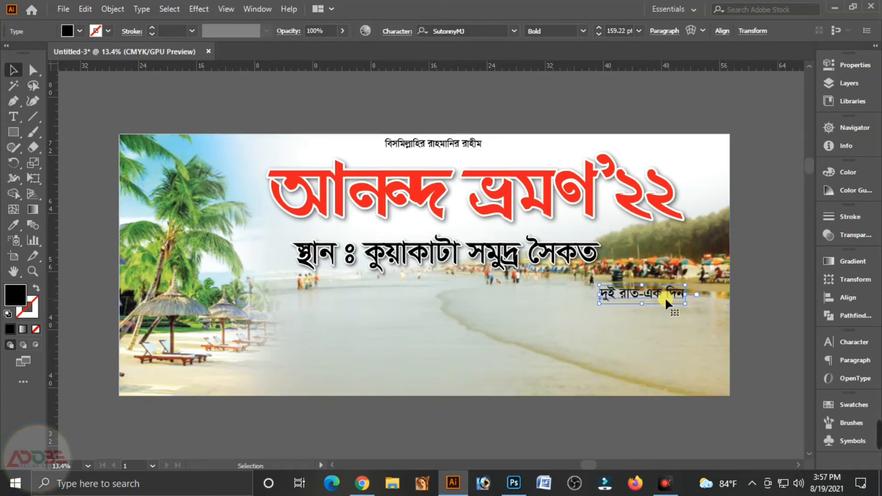
click(453, 33)
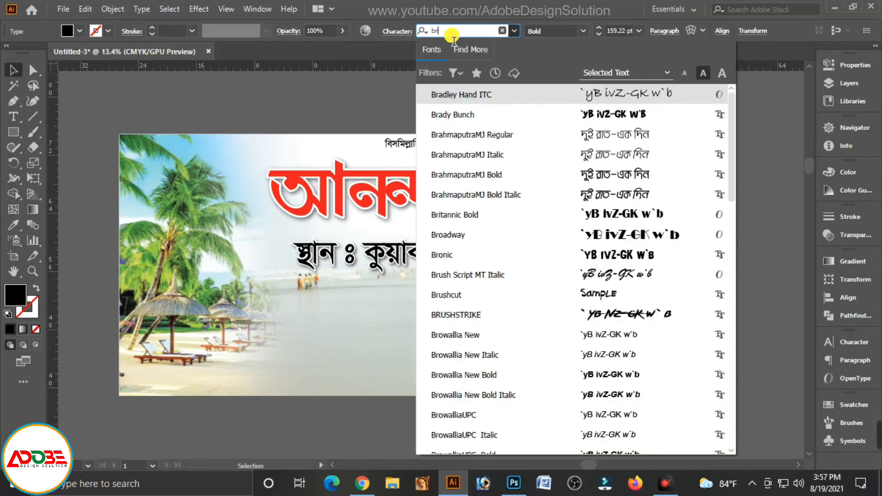
text(a)
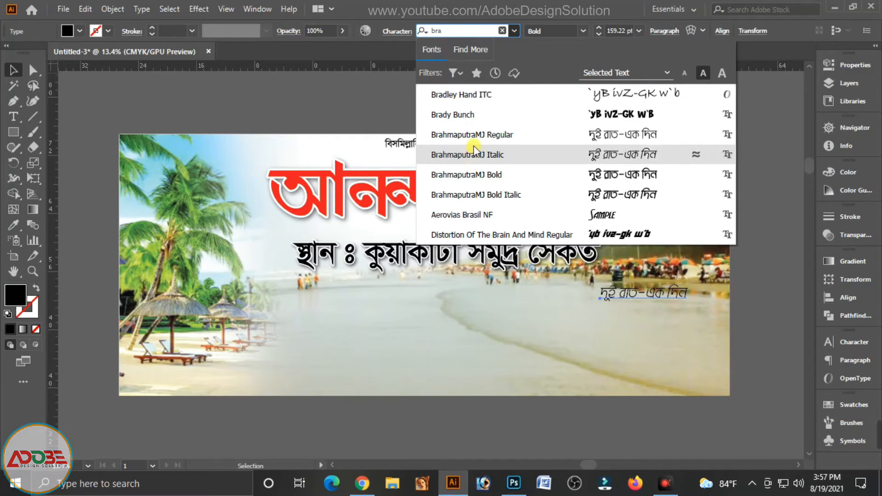
click(473, 177)
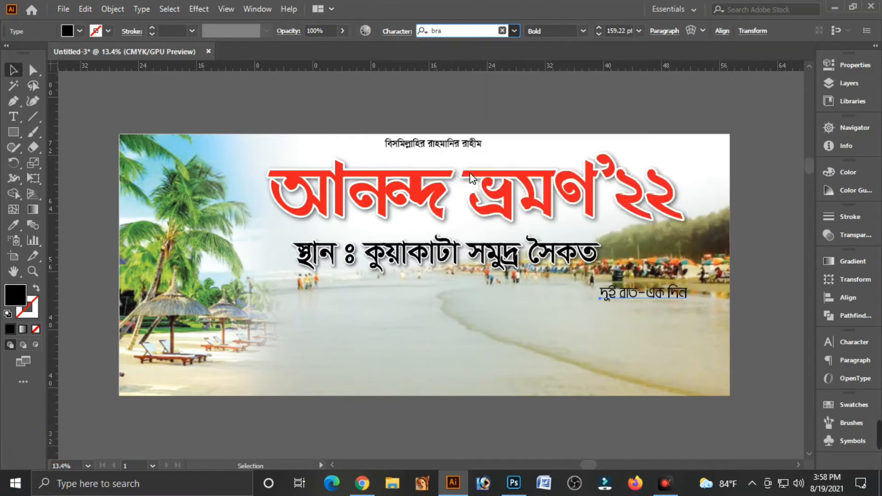
click(645, 257)
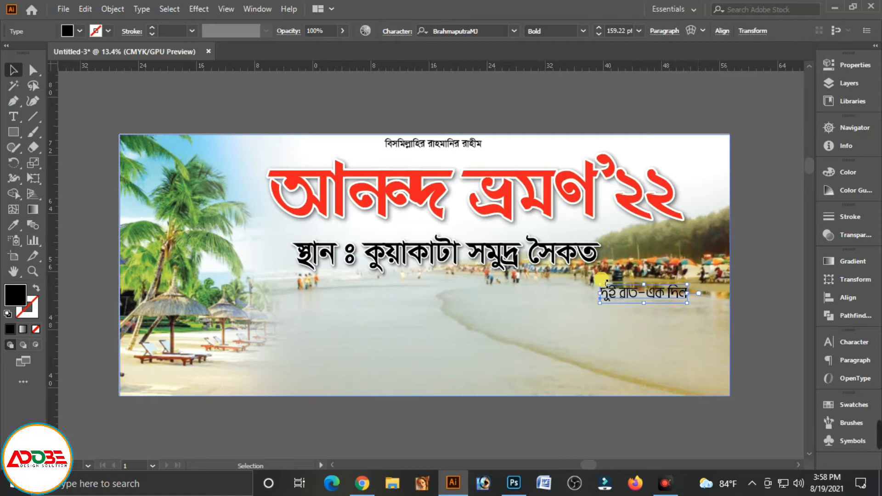
Position the duration text to the right of the venue line, near the banner's right edge.
drag(652, 296, 679, 267)
key(shift+Right)
key(shift+Right)
key(shift+Down)
click(773, 287)
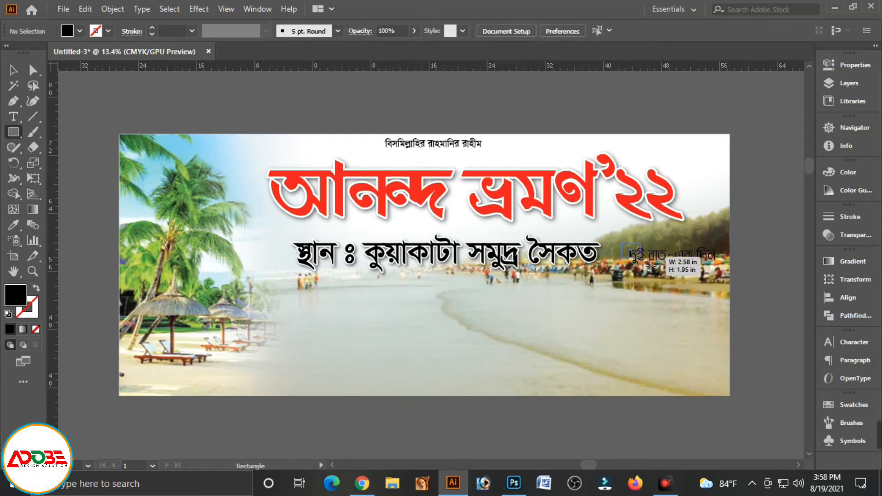
Draw a rectangle over the duration text, reaching the banner's right edge, and fill it with 100% cyan and no other ink.
drag(729, 276, 731, 264)
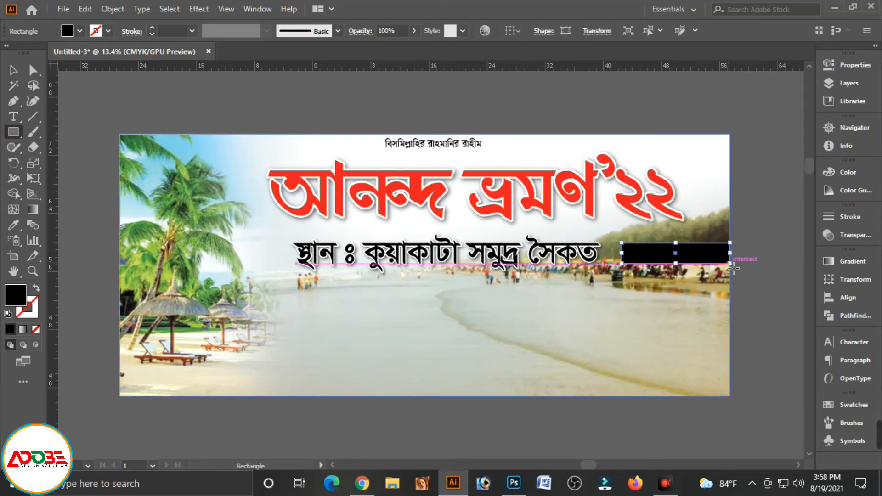
click(837, 171)
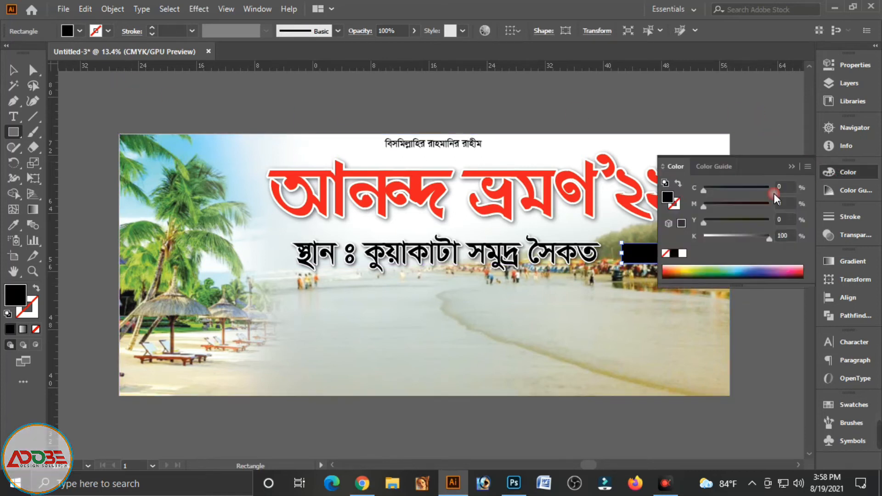
drag(727, 235, 700, 236)
drag(727, 188, 881, 206)
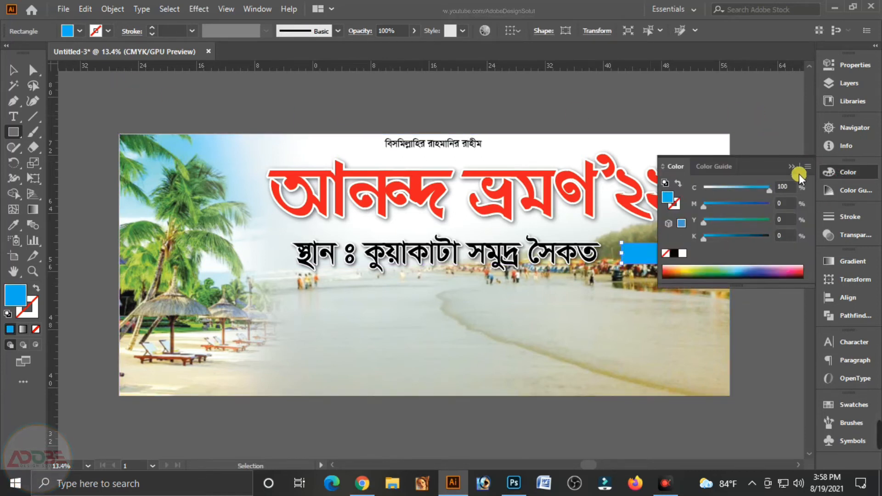
click(793, 167)
key(v)
click(754, 174)
Slant the cyan rectangle's left end by pulling its upper-left anchor point outward toward the venue line.
click(700, 256)
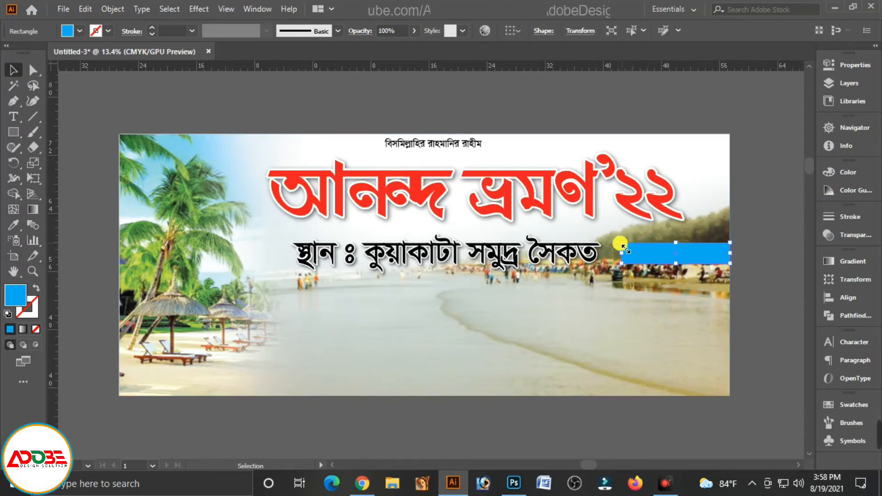
click(34, 70)
click(108, 96)
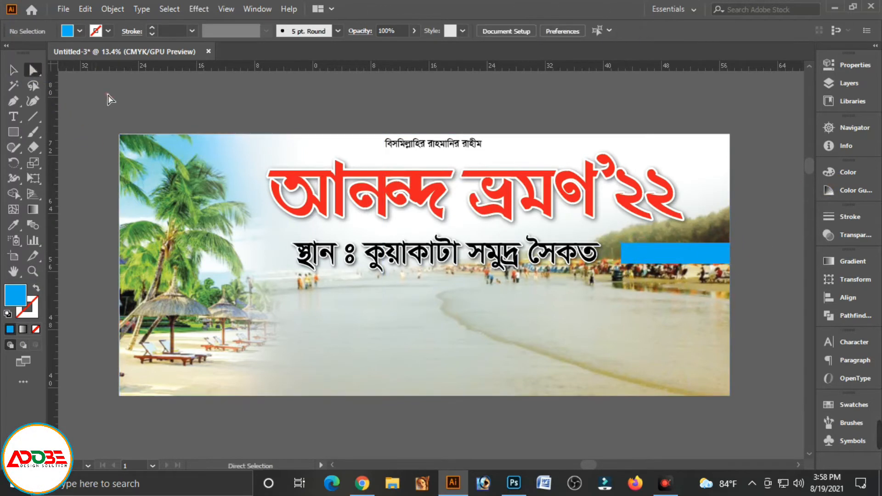
click(624, 244)
drag(624, 244, 606, 242)
click(759, 260)
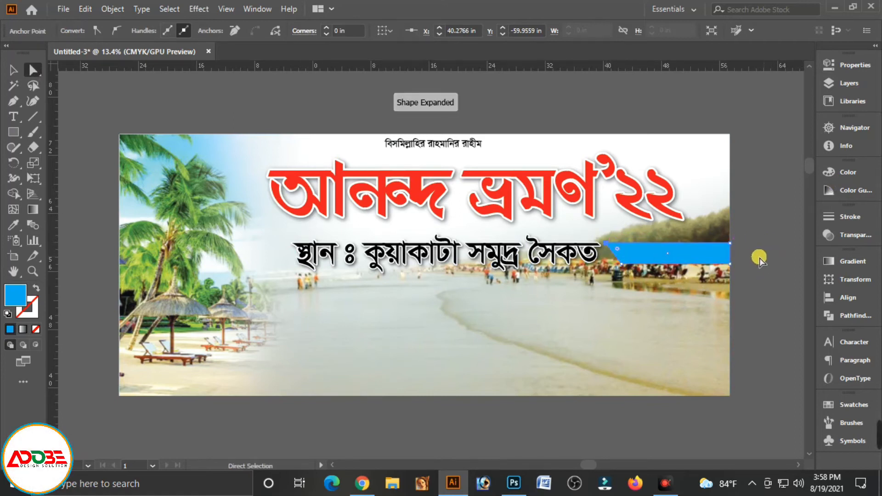
Arrange the cyan shape behind the duration text but in front of the beach image.
click(75, 88)
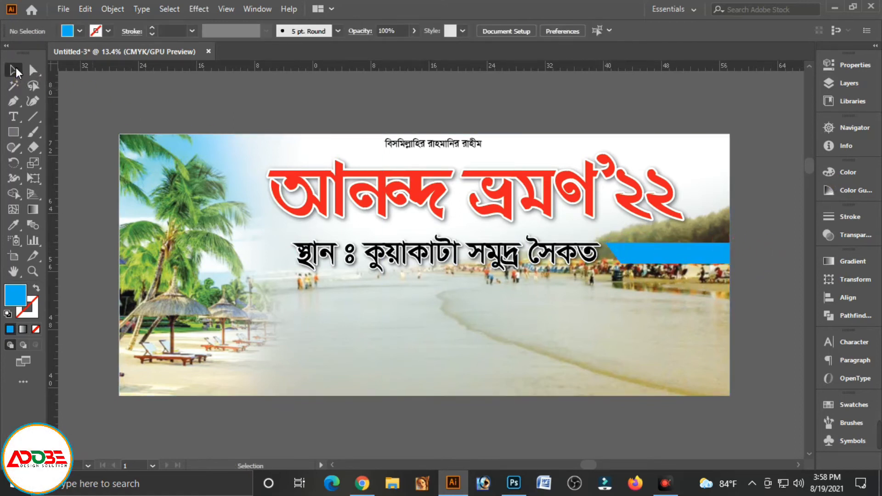
click(685, 256)
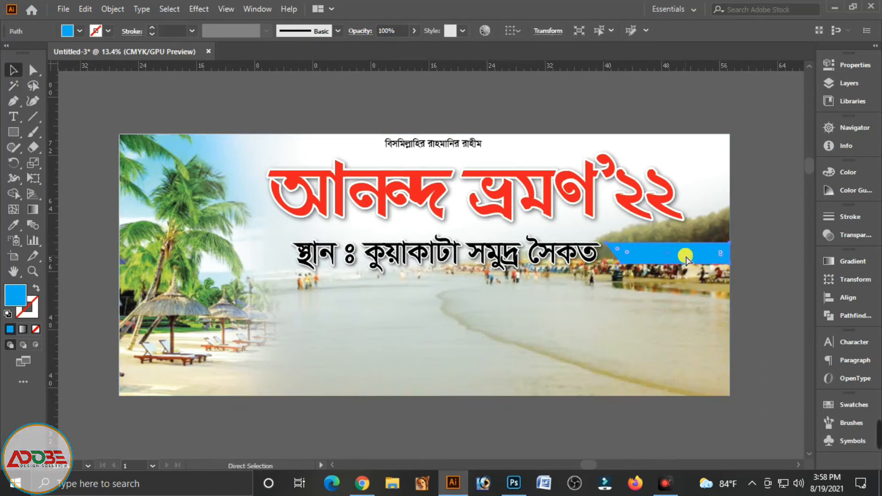
key(ctrl+shift+[)
key(ctrl+])
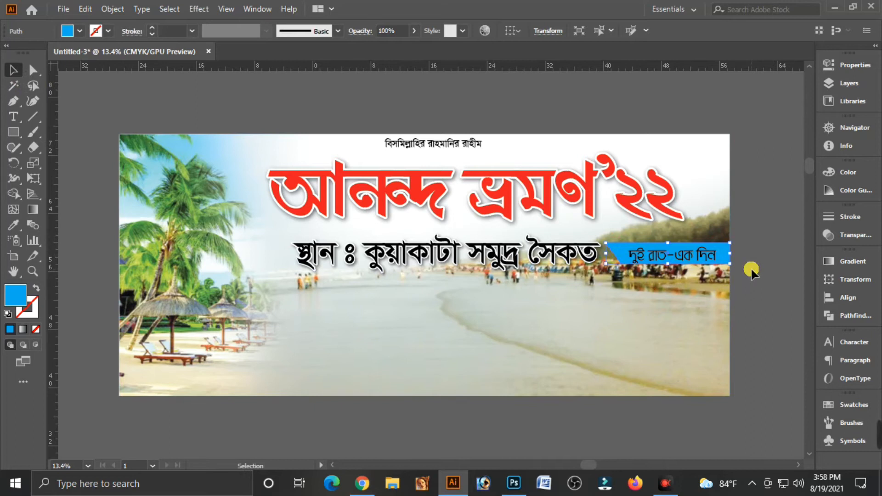
Change the duration text's fill to white, with all CMYK values at 0%.
click(695, 258)
click(834, 174)
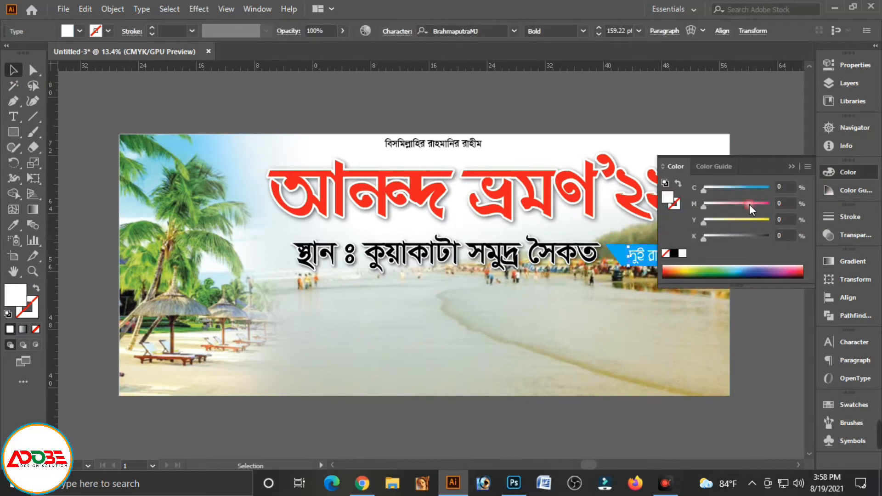
click(758, 192)
click(682, 282)
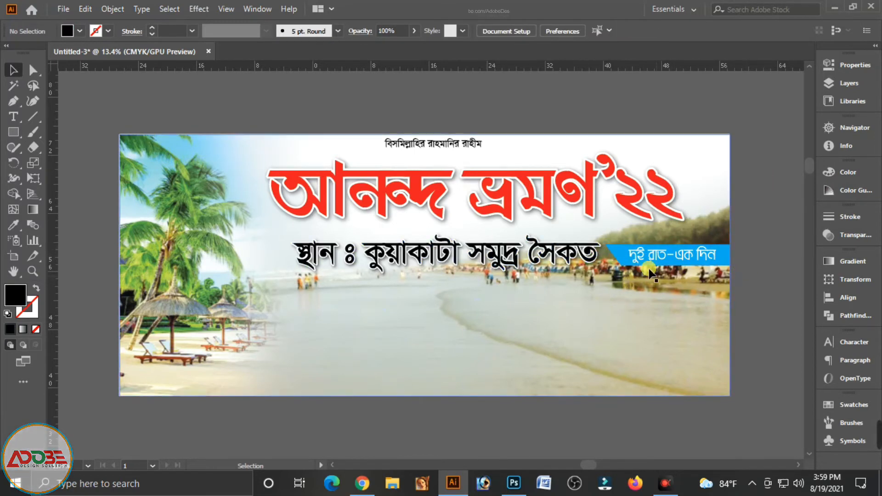
Lock the beach image clip group and select the full-size white background rectangle behind it.
click(370, 312)
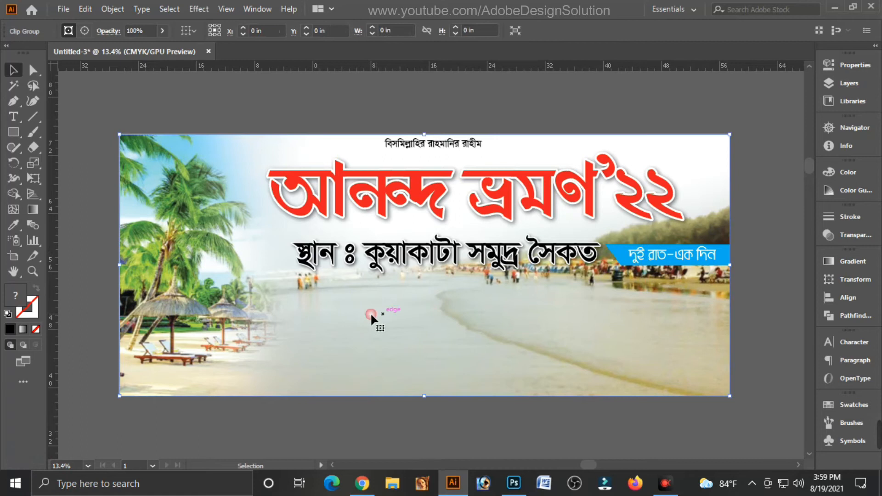
key(ctrl+shift+a)
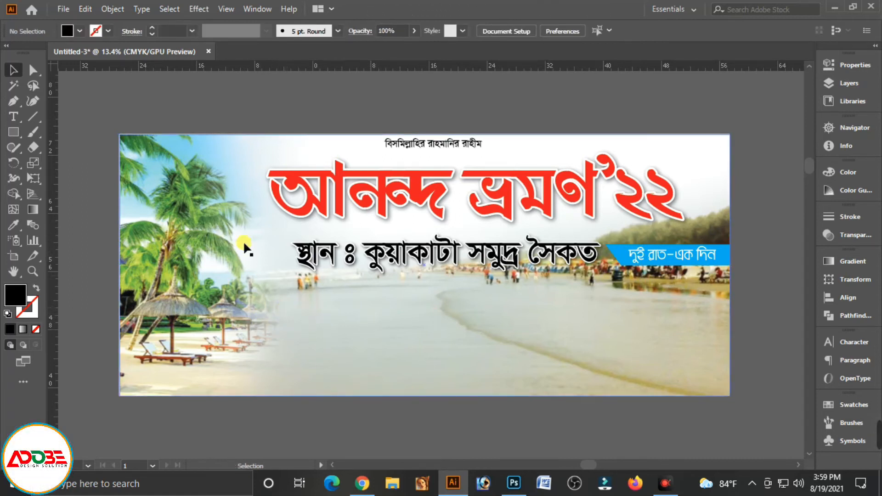
click(214, 302)
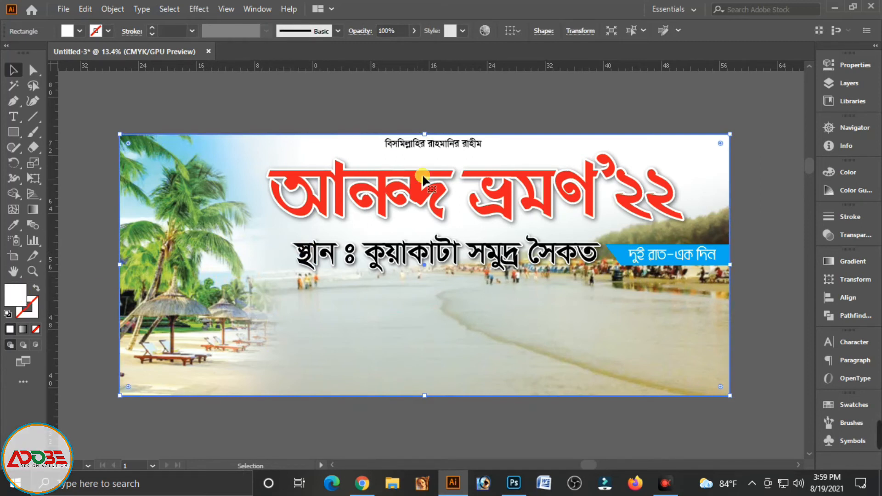
Paste a copy of the background rectangle in front, shrink it to a thin bottom strip, and bring it above the image.
click(85, 8)
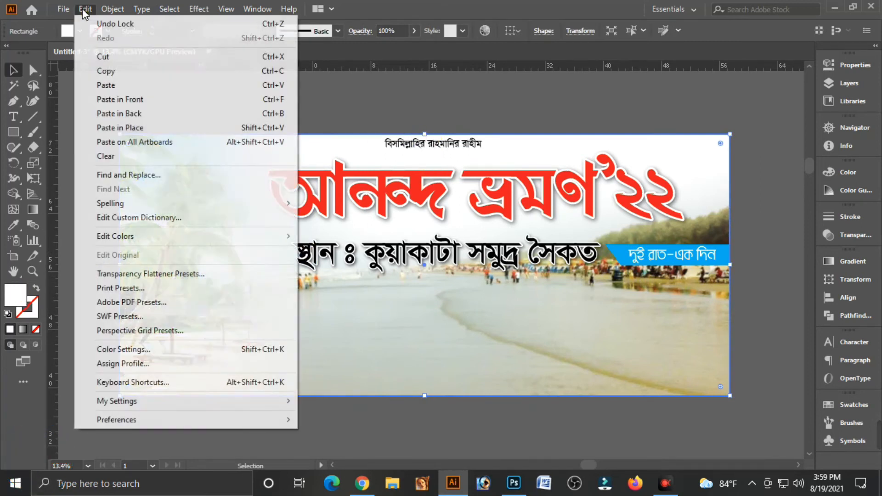
click(107, 72)
click(87, 10)
click(111, 98)
drag(424, 134, 399, 376)
key(ctrl+bracketright)
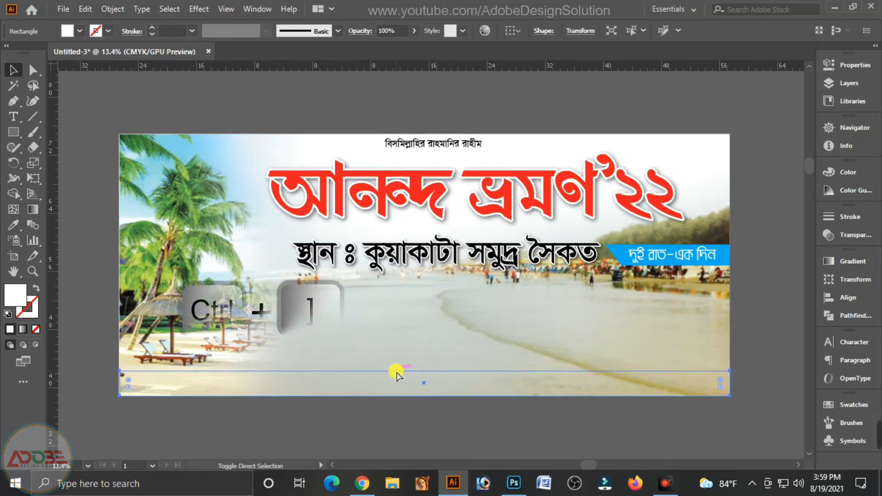
Fill the bottom strip with red using 100% magenta and 100% yellow.
click(847, 171)
drag(724, 205, 767, 206)
click(769, 221)
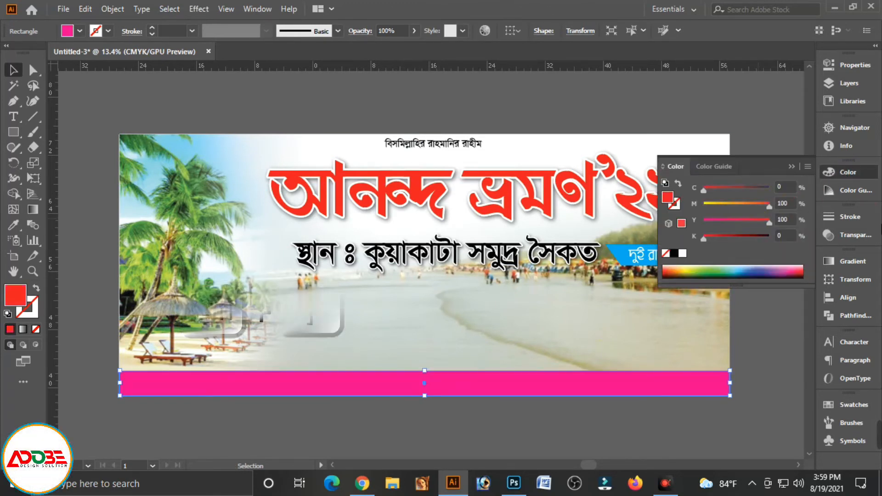
click(773, 352)
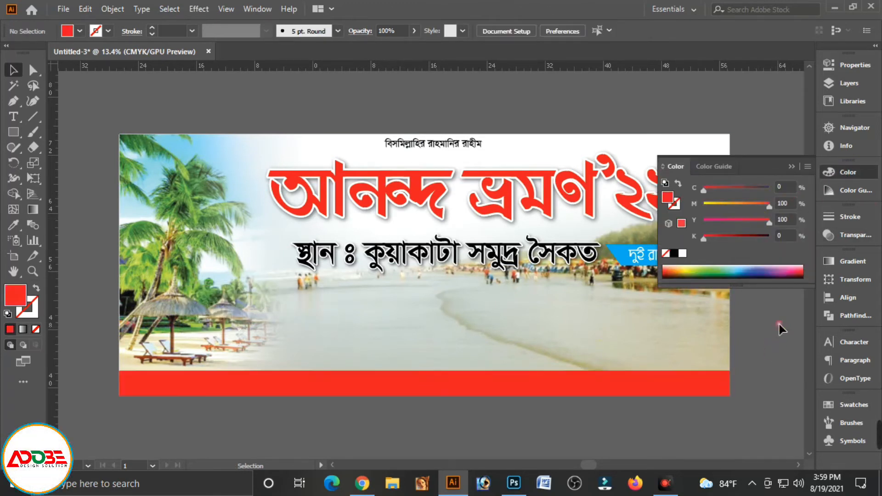
click(793, 166)
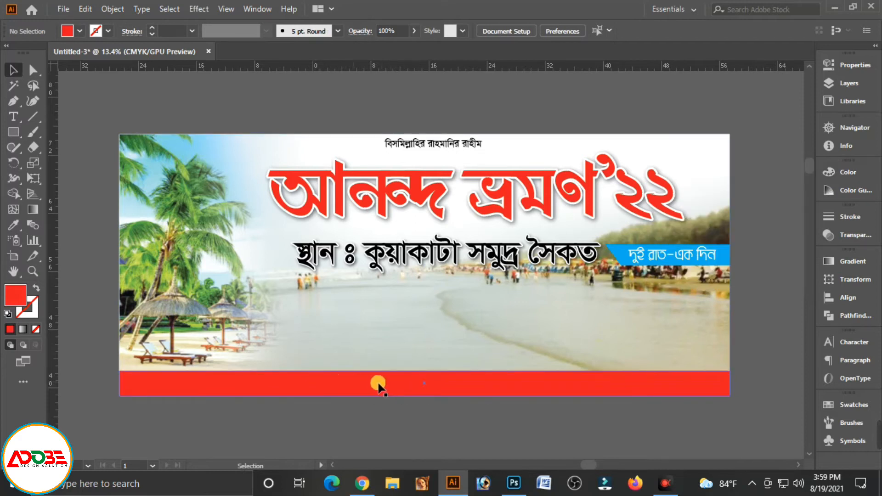
Duplicate the duration text onto the red strip, bring the copy to the front, and replace its text with "সৌজন্যে ঃ".
click(693, 254)
drag(693, 254, 408, 386)
key(ctrl+shift+bracketright)
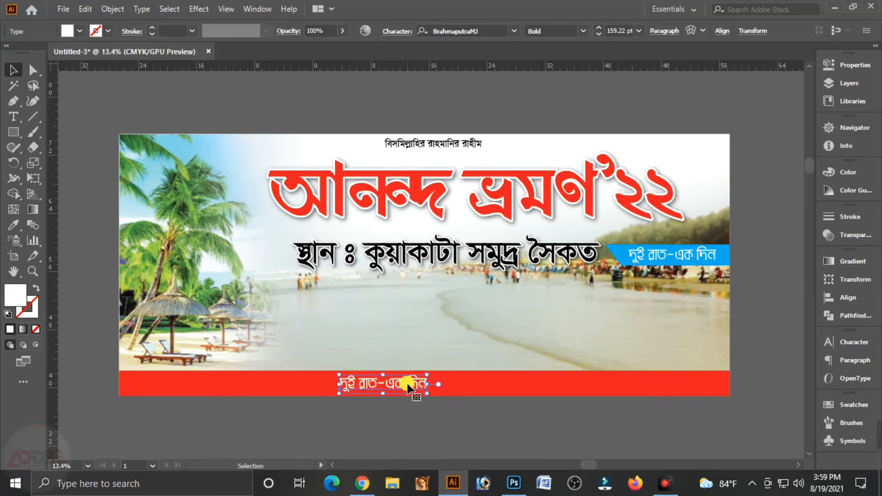
double_click(408, 385)
key(ctrl+a)
text(সে)
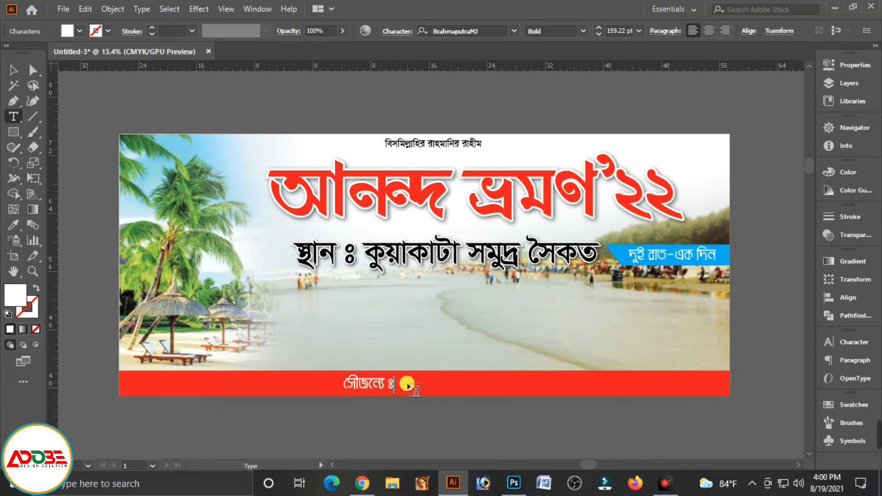
key(Escape)
Duplicate the courtesy label to its right and replace the copy's text with "আপনার প্রতিষ্ঠানের নাম হবে".
drag(364, 385, 426, 388)
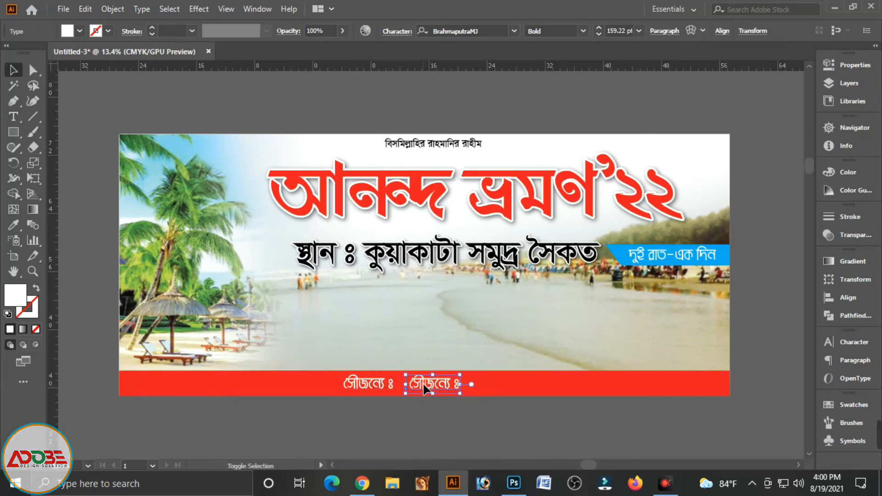
double_click(425, 388)
key(ctrl+a)
text(অ)
text(পনার প্রতিষ্ঠানের )
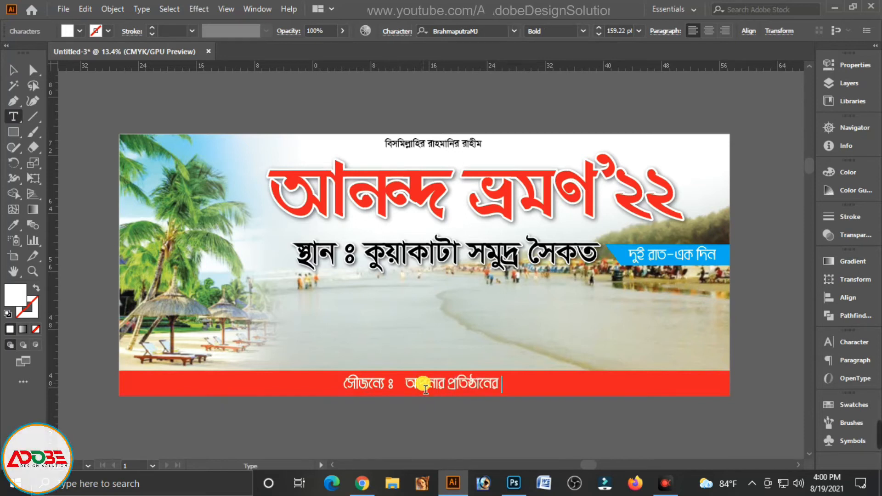
text(নাম)
key(Escape)
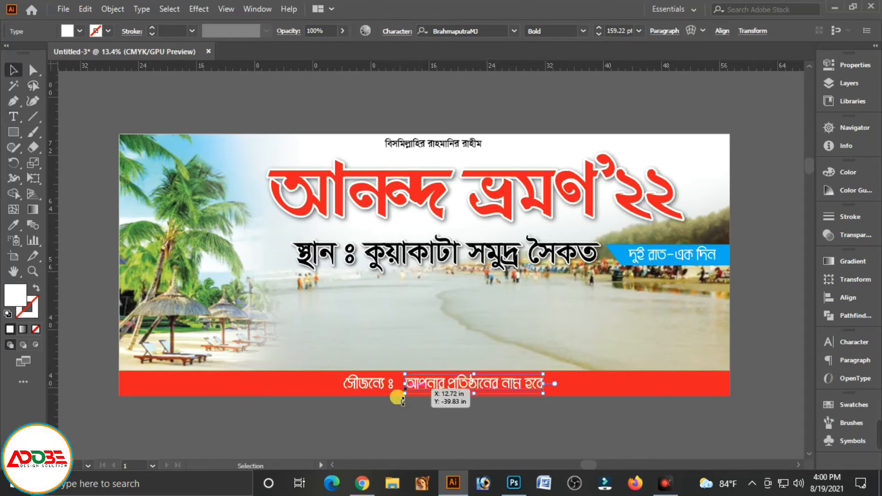
Select both texts on the red strip and shift them together slightly to the left.
click(423, 428)
click(568, 384)
click(470, 412)
click(451, 388)
drag(375, 391, 371, 391)
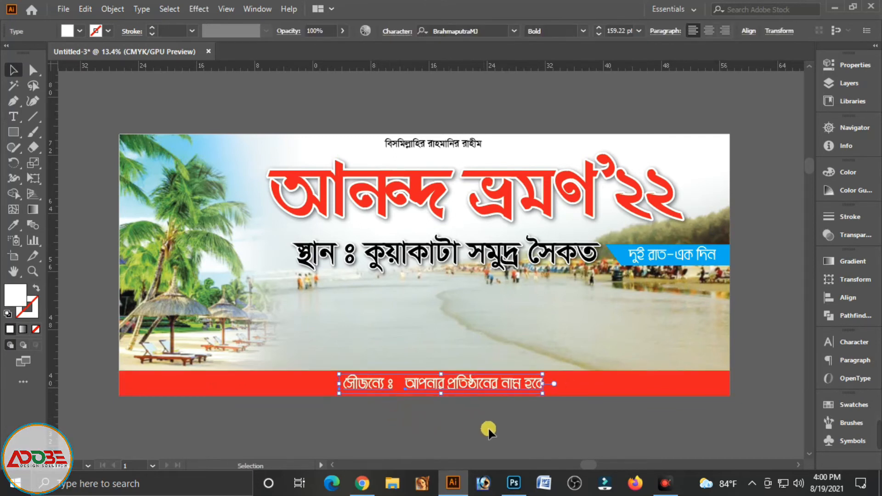
click(506, 434)
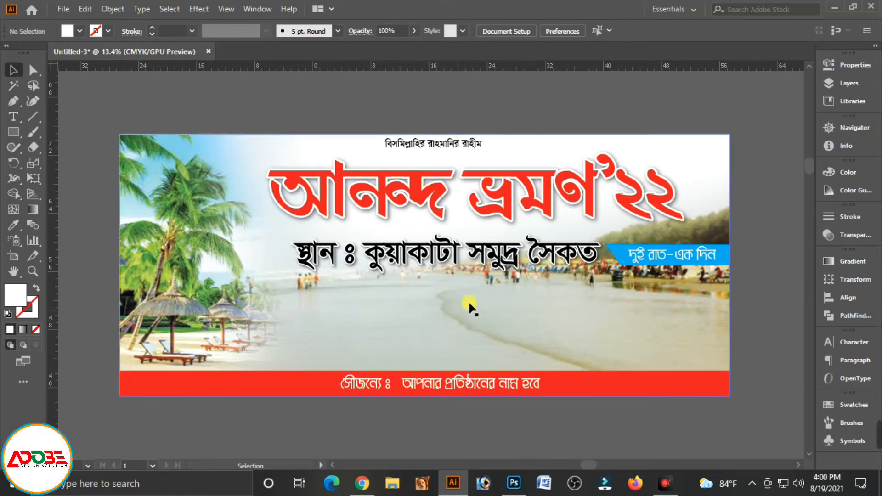
Duplicate the small black top line onto the lower beach, replace the copy's text with "আয়োজনে ঃ" and enlarge it to about 205 pt.
click(454, 143)
drag(439, 220, 349, 319)
triple_click(347, 319)
text(আ)
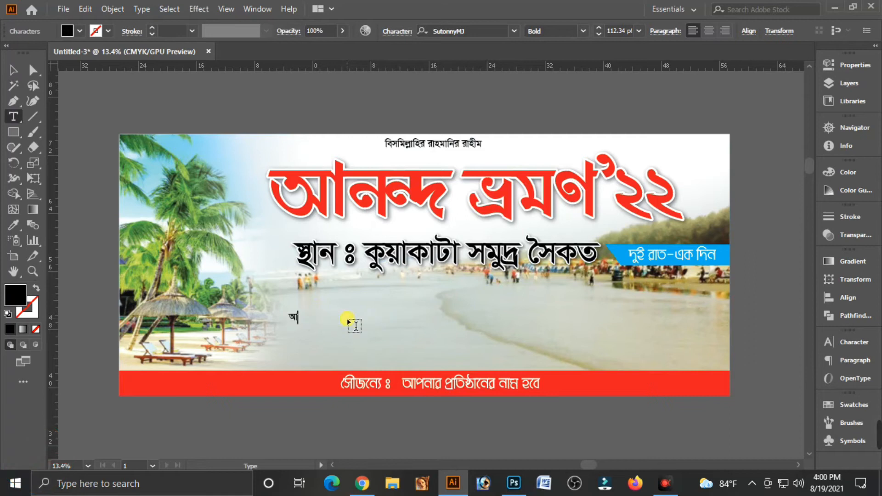
text(য়োজনে ঃ)
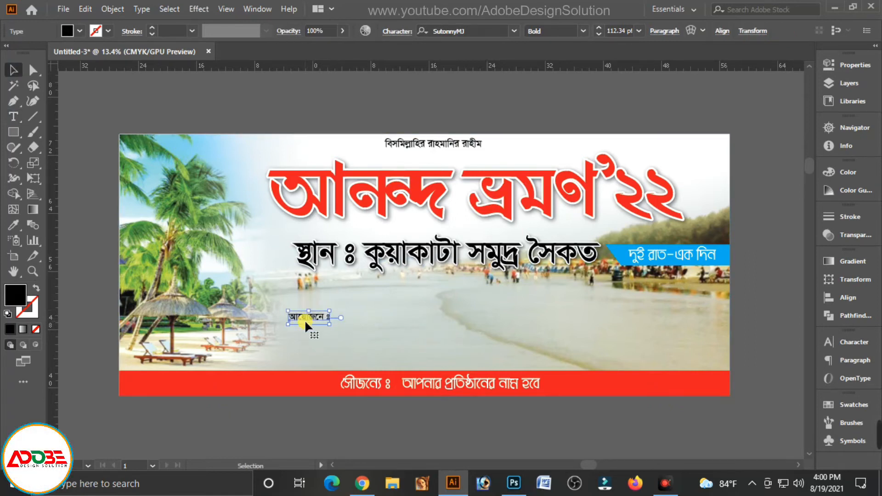
key(Escape)
drag(346, 341, 353, 344)
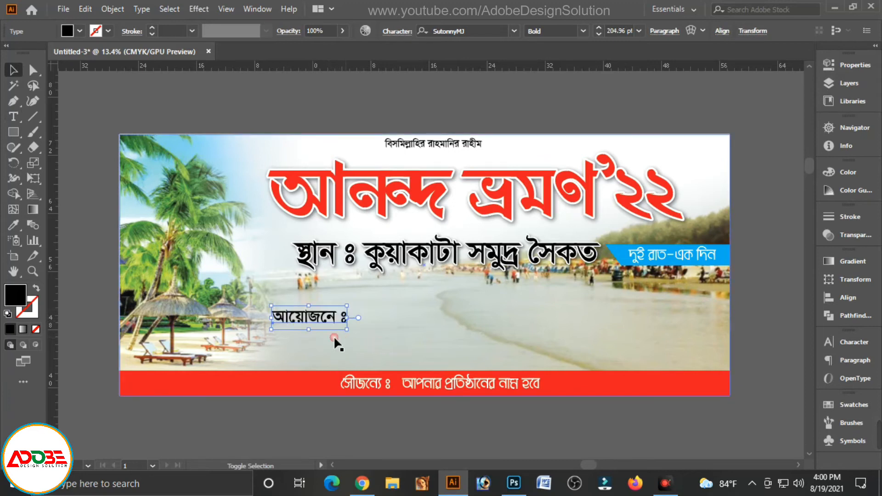
Duplicate the organiser label to its right and replace the copy's text with "দুরুল উলুম দেওয়ানে মোস্তাফা".
drag(299, 320, 507, 324)
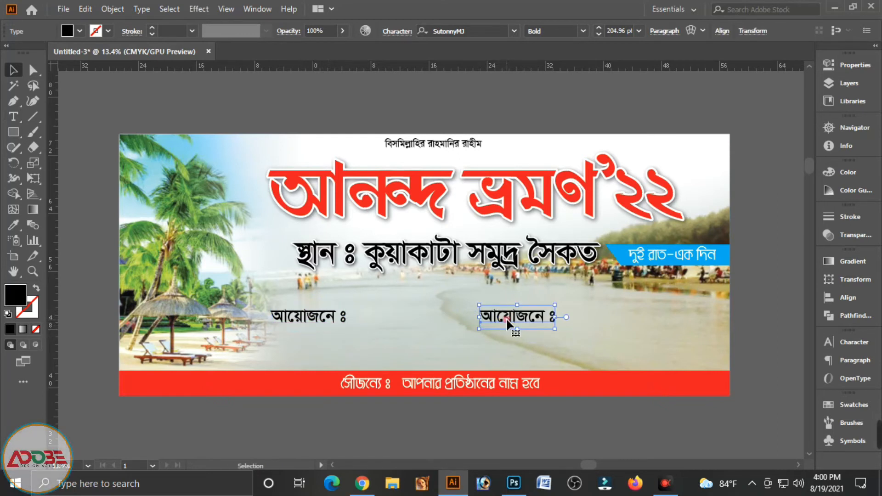
triple_click(506, 319)
text(দুরুল উলুম দেওয়ানে)
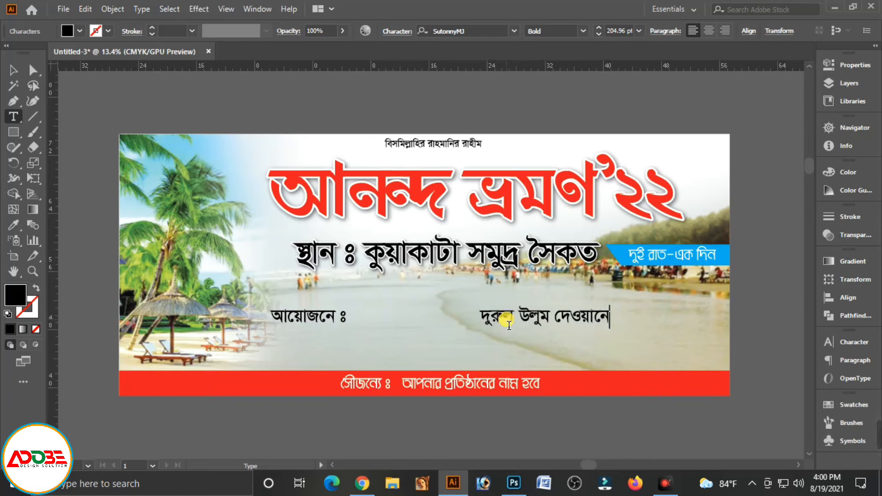
text( মোস্তাফঅ)
key(BackSpace)
text(া)
key(Escape)
Move the organisation name closer to its label, enlarge it to about 236 pt, and lower both texts slightly.
drag(569, 319, 520, 321)
drag(642, 329, 656, 339)
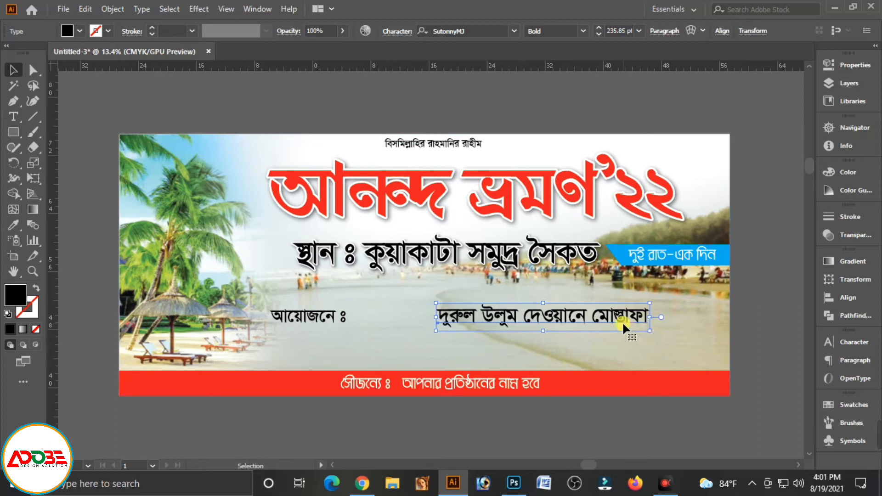
drag(620, 317, 619, 321)
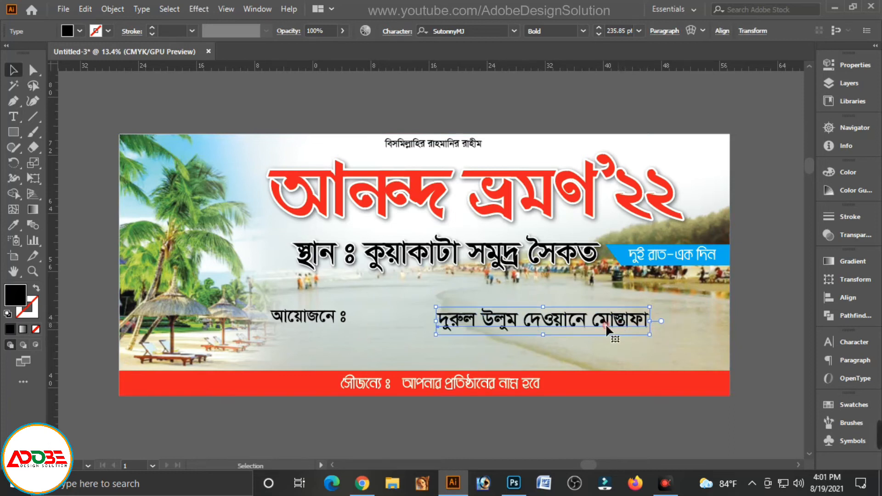
click(318, 321)
click(316, 319)
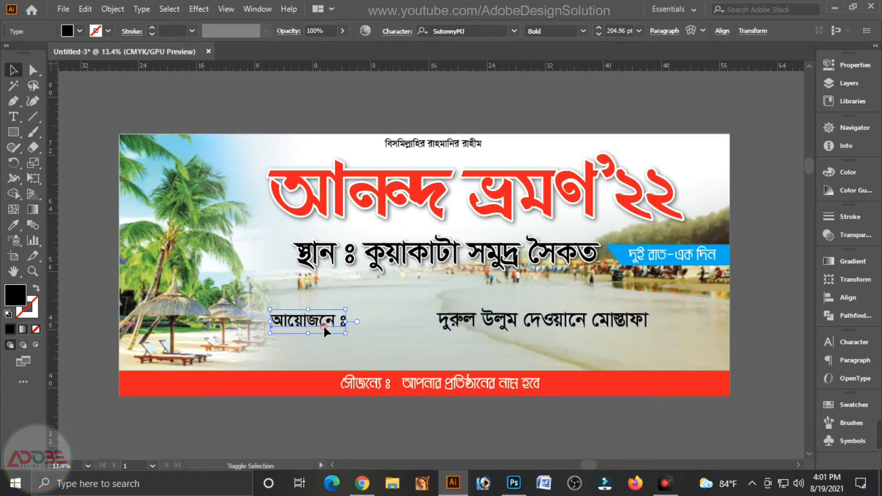
Draw a circle about 6.3 in across between the organiser label and the organisation name, and fill it with white.
drag(13, 134, 52, 165)
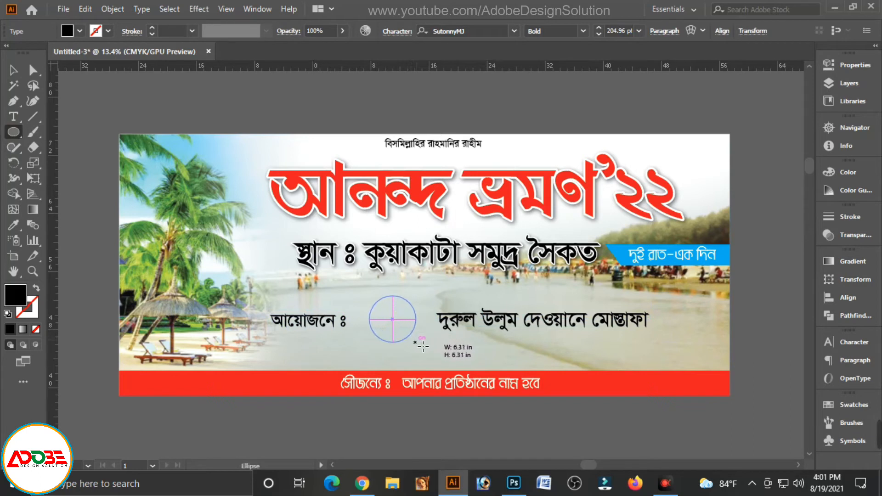
drag(421, 345, 421, 346)
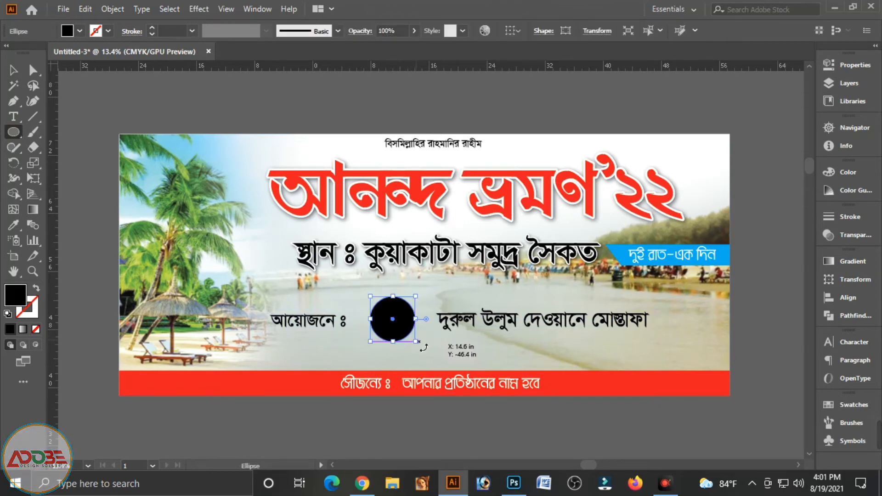
click(840, 186)
drag(721, 235, 639, 239)
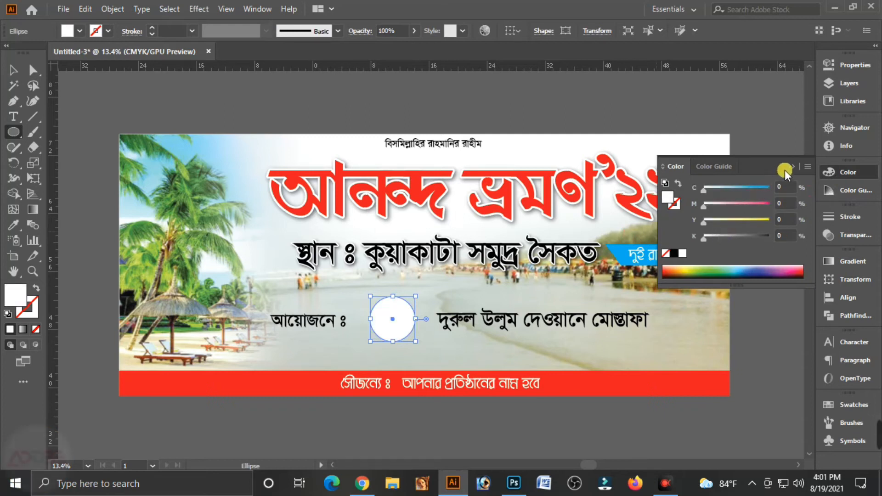
click(792, 167)
Shift the white circle slightly left, closer to the organiser label.
click(14, 71)
click(360, 295)
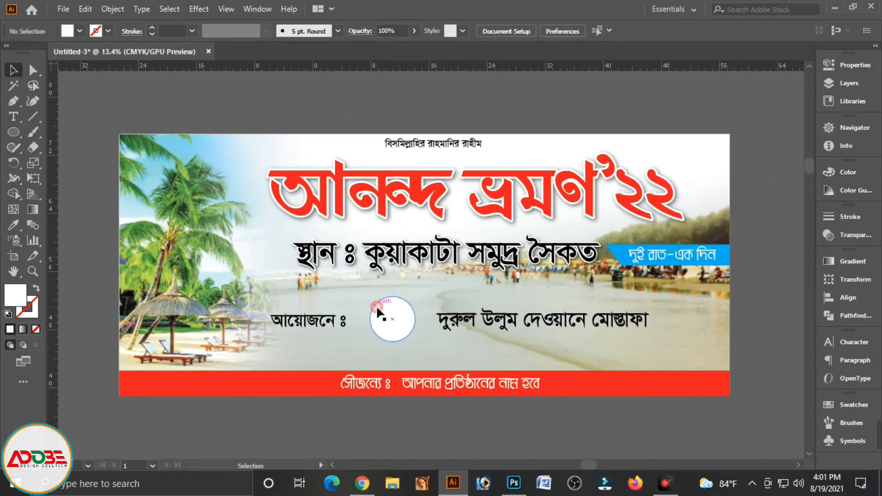
drag(389, 317, 380, 318)
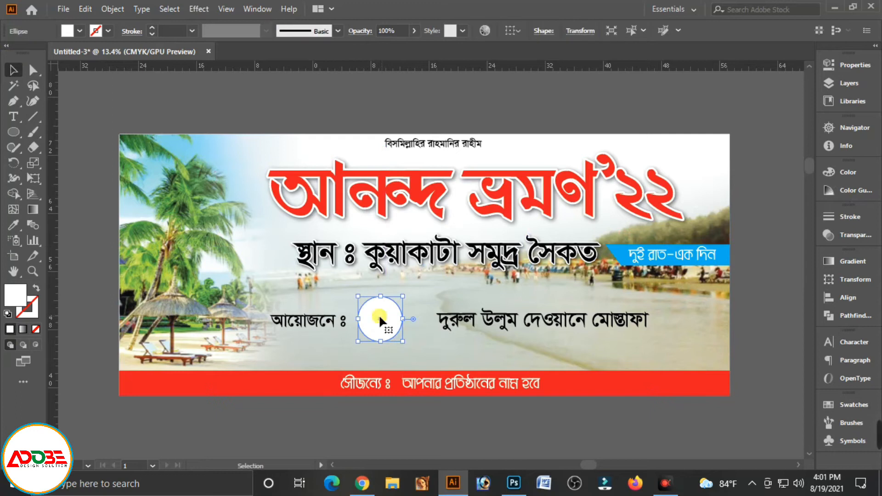
Enlarge the organisation name evenly from its centre to about 253 pt.
click(335, 323)
click(640, 338)
mouse_move(651, 340)
mouse_down()
mouse_move(689, 342)
mouse_move(660, 341)
mouse_up()
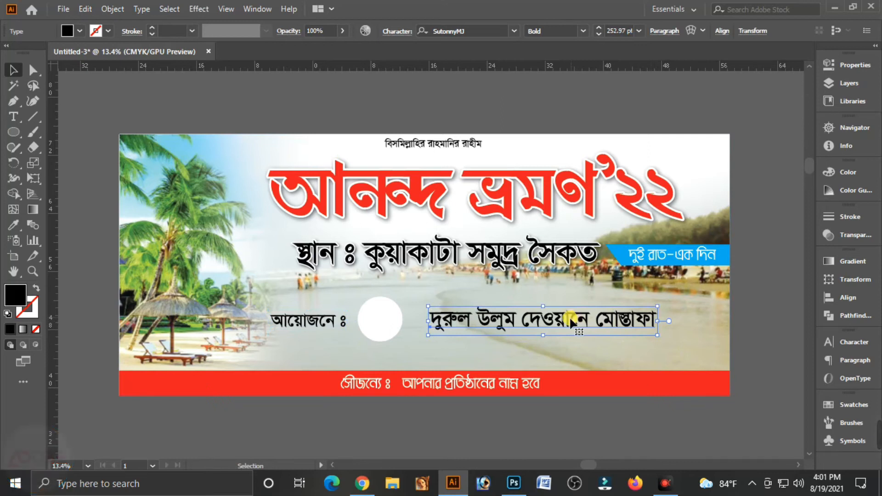
click(765, 307)
click(480, 330)
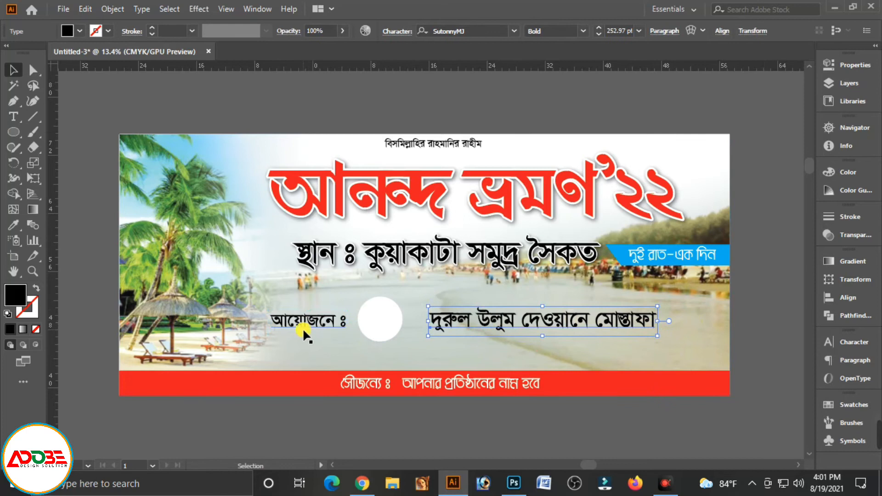
key(a)
key(ctrl+shift+a)
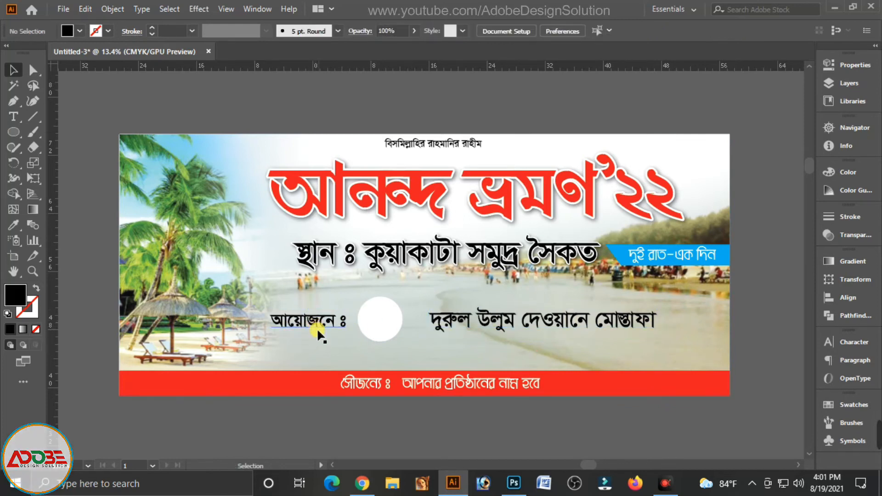
Give the "আয়োজনে ঃ" label a white 10 pt stroke with round corner joins.
click(320, 322)
click(848, 219)
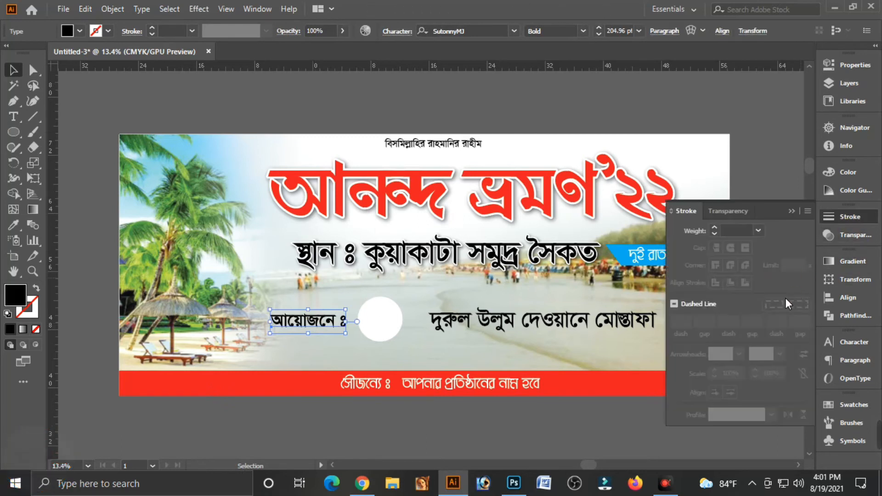
click(758, 231)
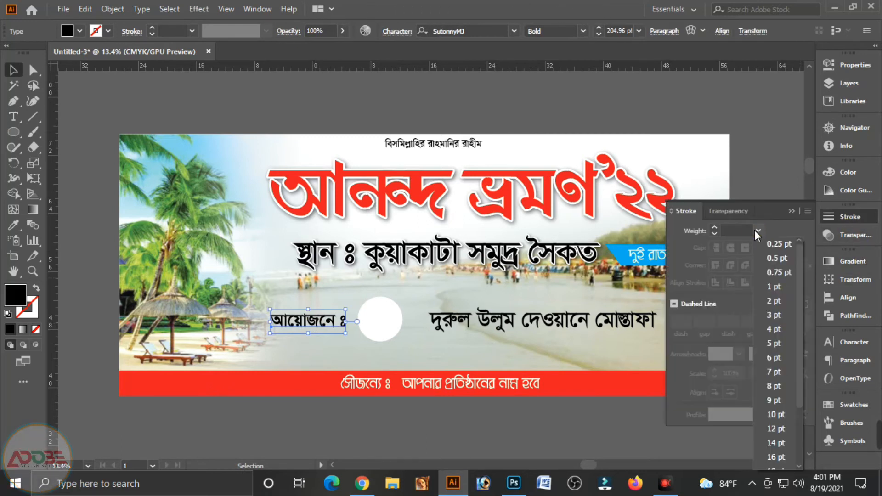
click(779, 416)
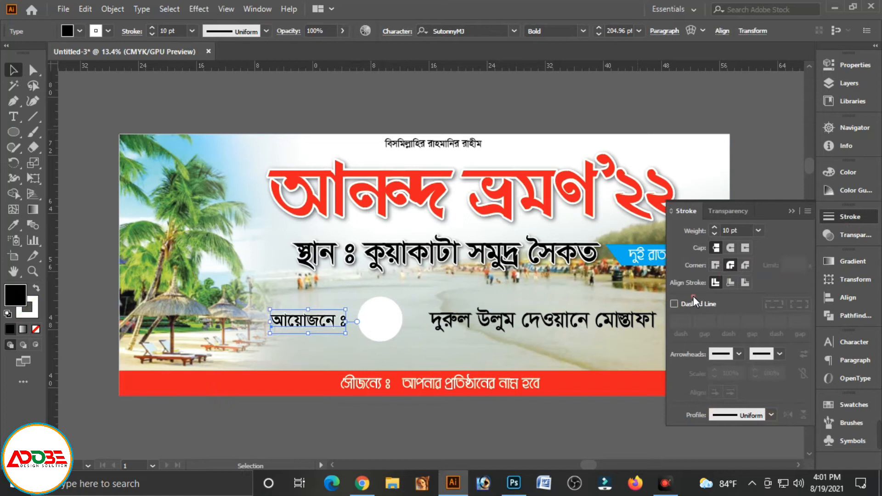
click(353, 426)
key(Tab)
click(337, 313)
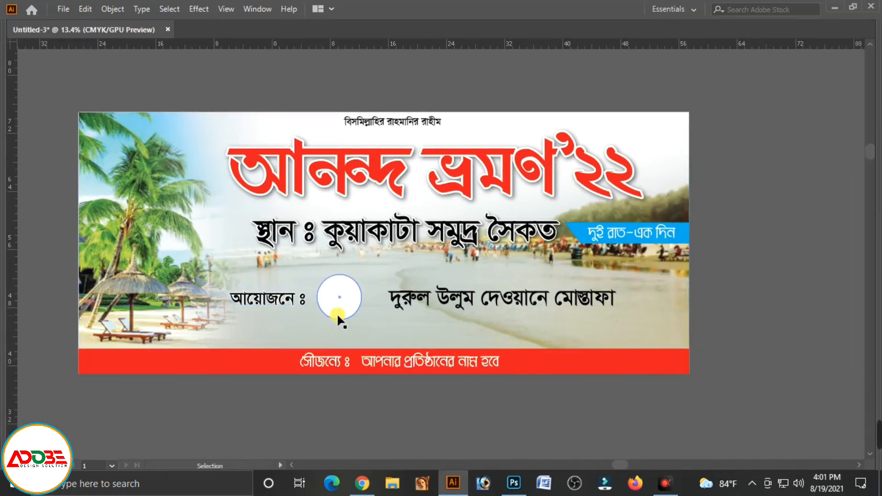
Fill the organisation name with blue using 100% cyan, 70% magenta, 0% yellow and 0% black.
click(543, 299)
key(Tab)
click(847, 174)
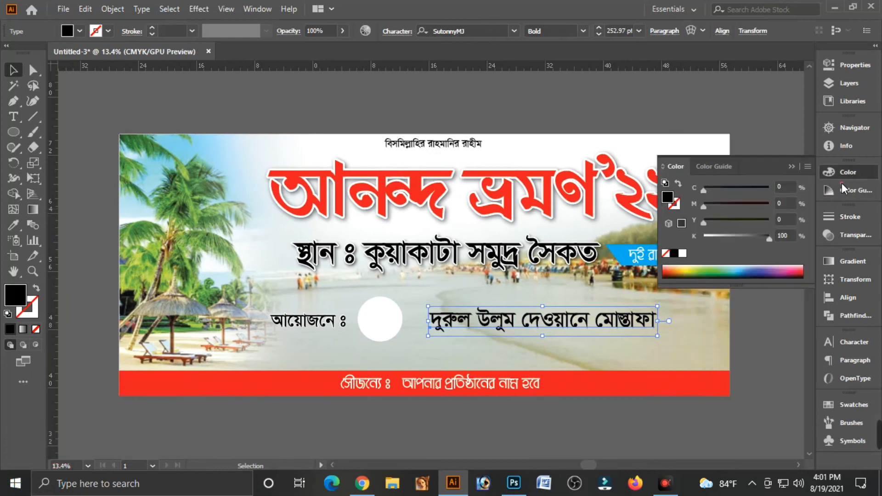
drag(731, 241, 696, 234)
drag(740, 205, 749, 205)
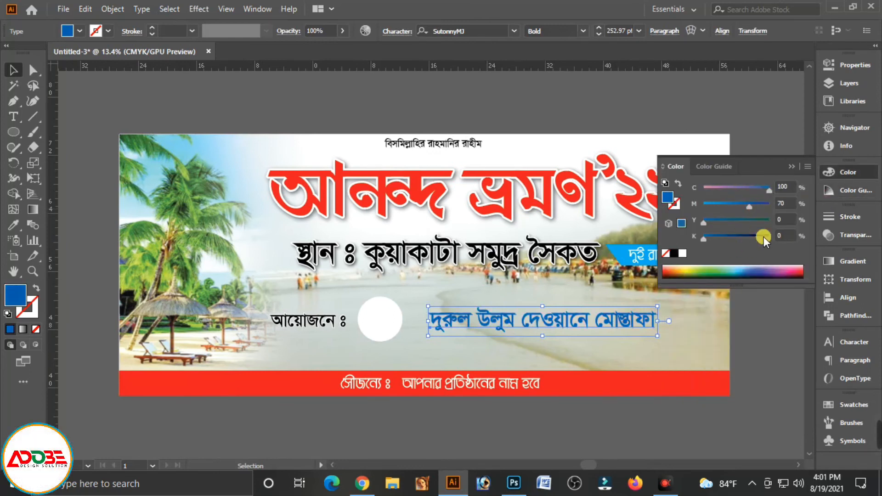
click(794, 166)
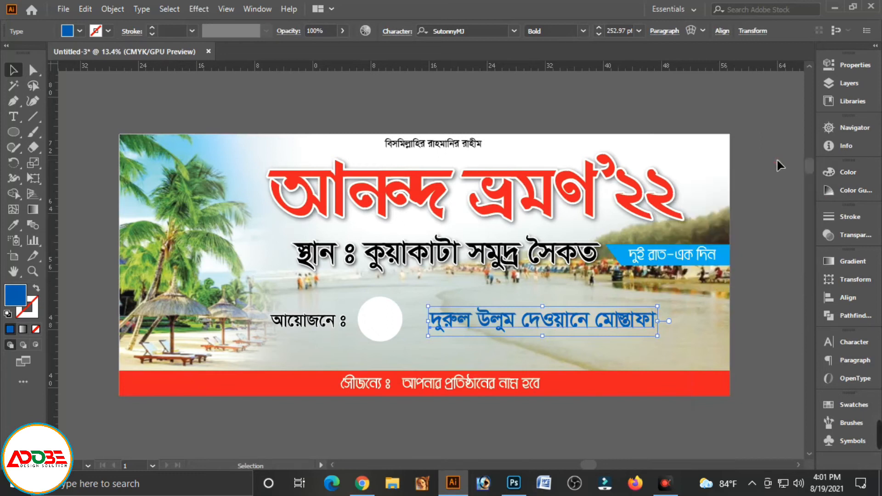
Give the blue organisation name a white 20 pt stroke with round corner joins.
click(496, 327)
key(a)
click(508, 329)
key(v)
click(520, 317)
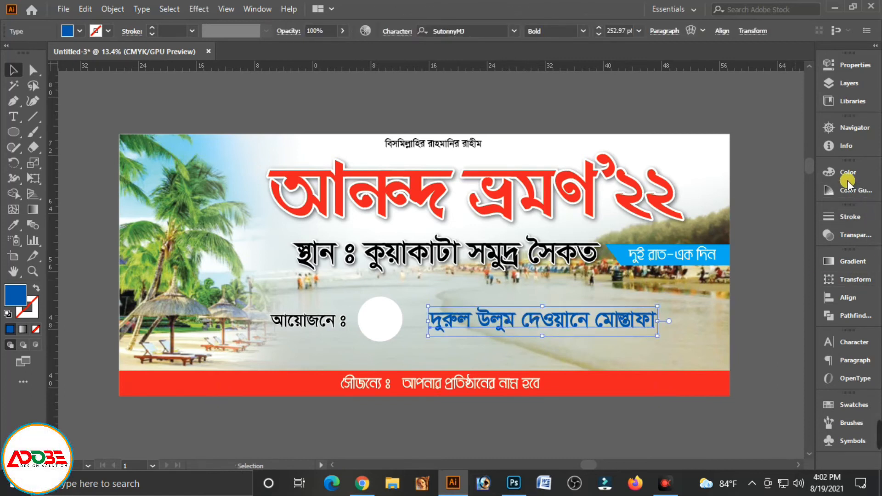
click(842, 218)
click(759, 231)
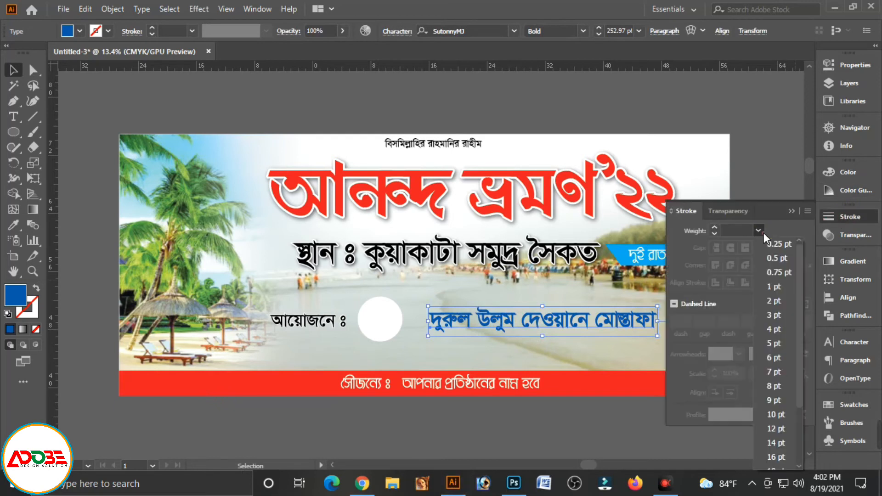
scroll(776, 437, down, 2)
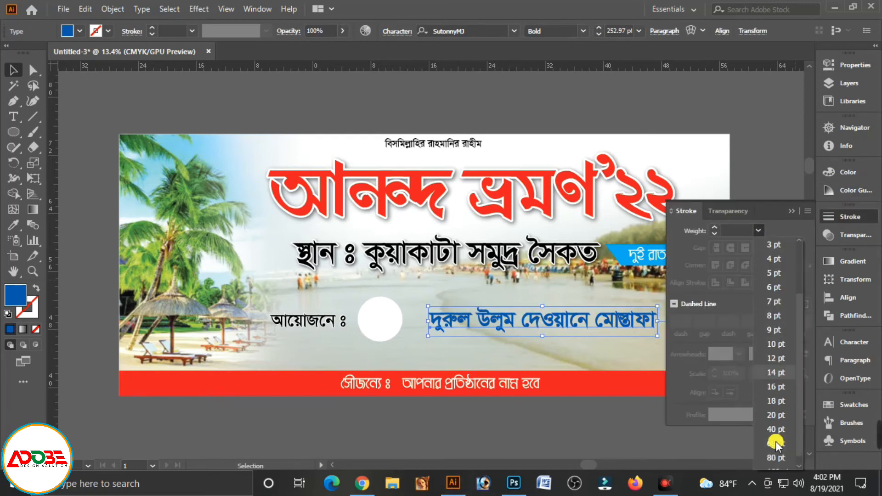
click(772, 415)
click(731, 264)
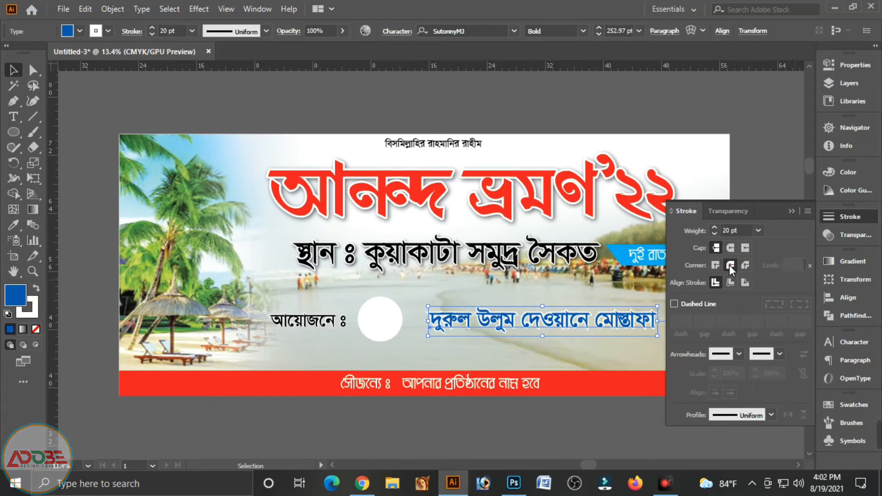
click(792, 211)
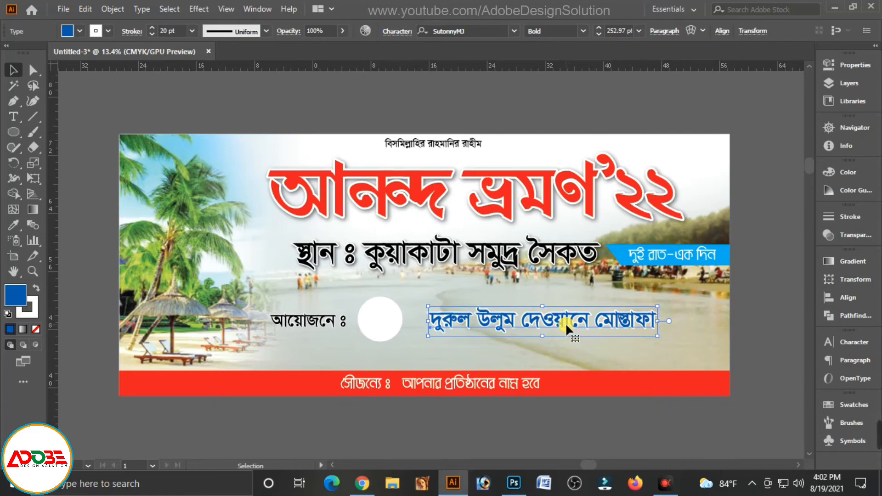
click(643, 312)
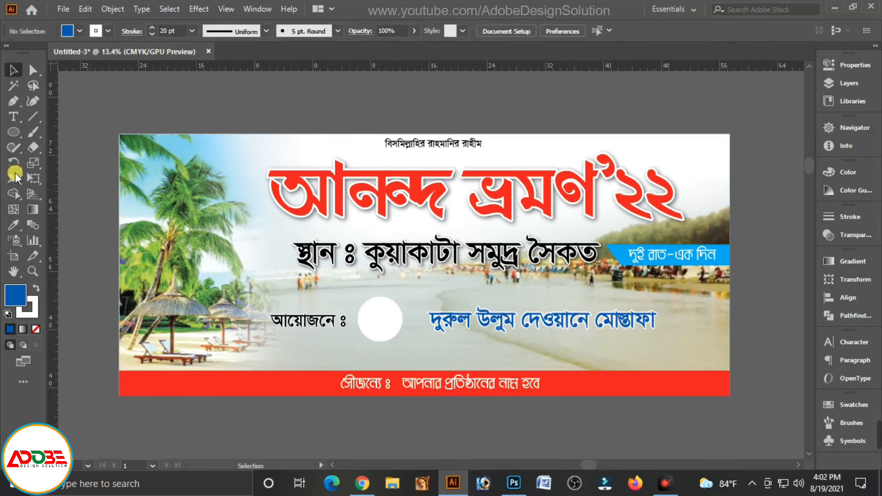
Draw a long rectangle about 3 in high over the organisation name and remove its stroke.
drag(11, 137, 40, 131)
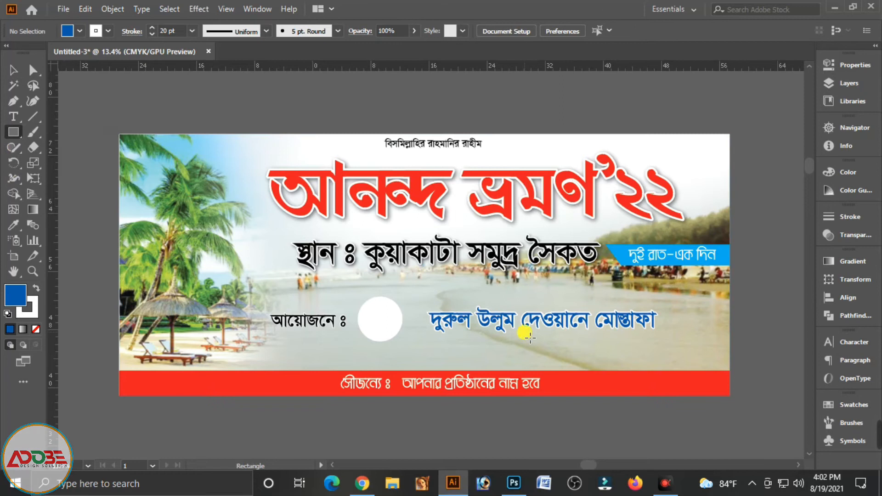
click(379, 282)
drag(563, 357, 753, 327)
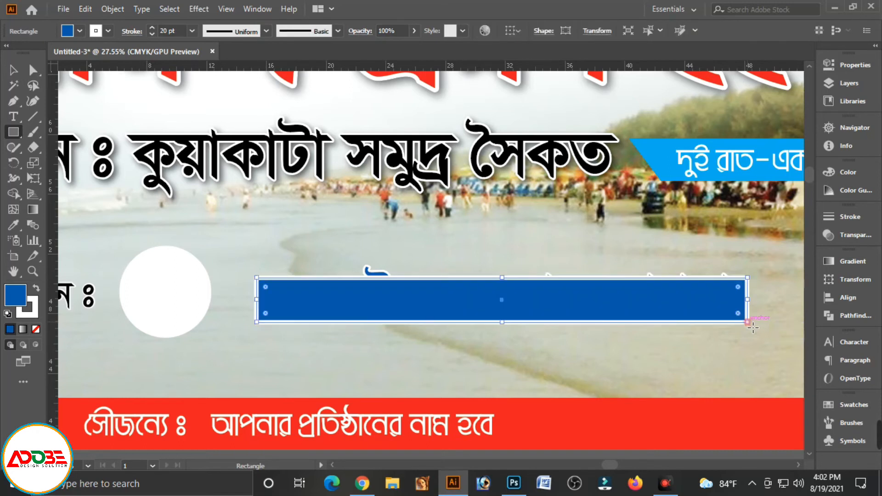
click(33, 308)
click(36, 329)
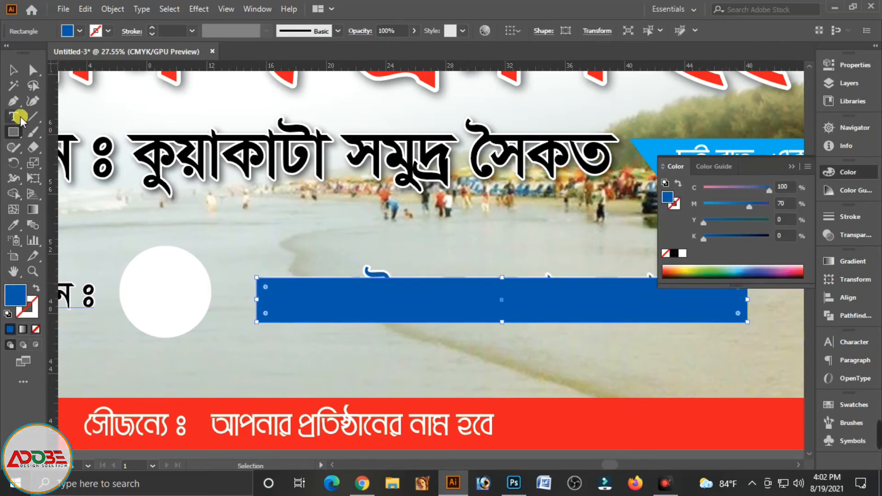
Fill the rectangle over the organisation name with white and widen it from its centre to about 33.45 in.
click(13, 70)
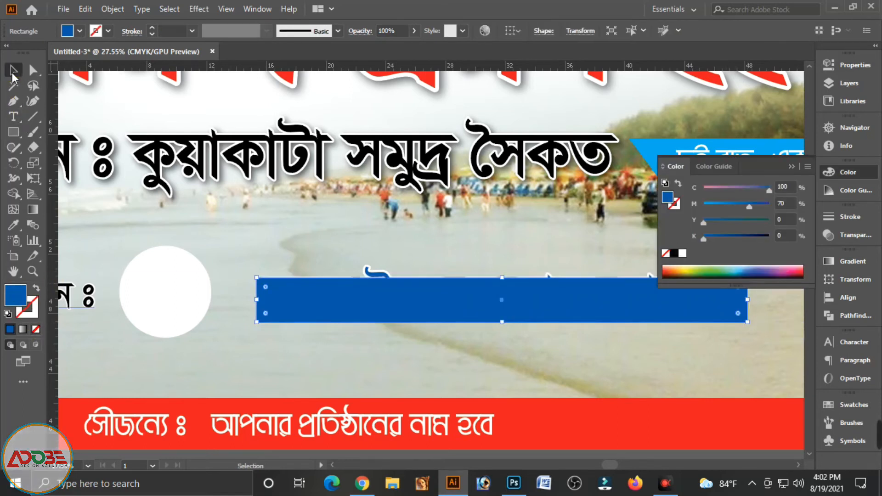
click(684, 252)
drag(261, 306, 256, 306)
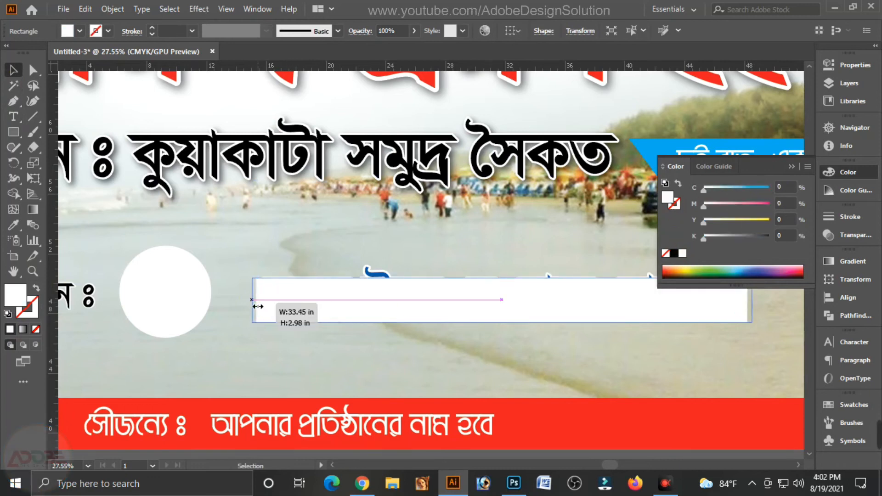
click(792, 167)
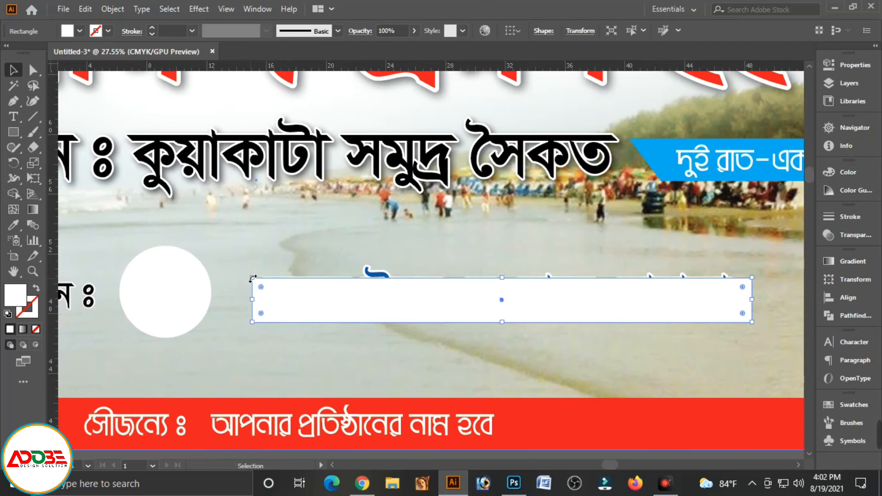
Slant both ends of the white rectangle by pulling its upper-left and lower-right corner points outward horizontally.
click(33, 71)
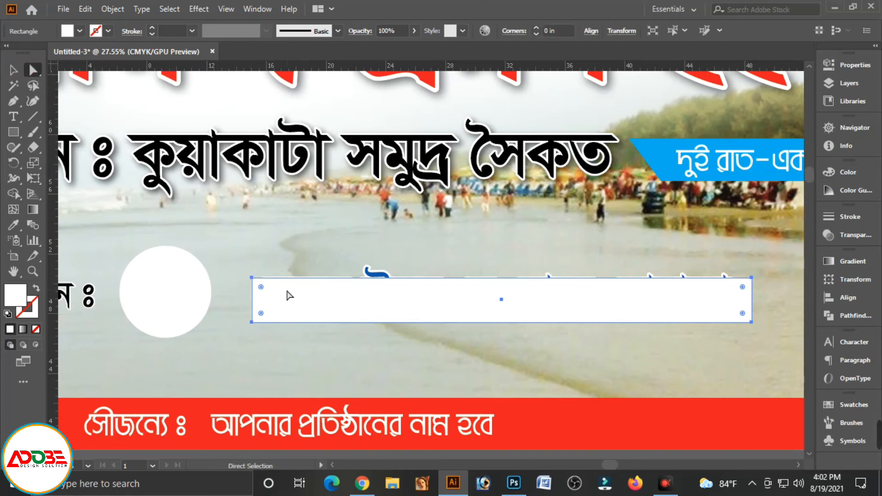
drag(253, 277, 225, 278)
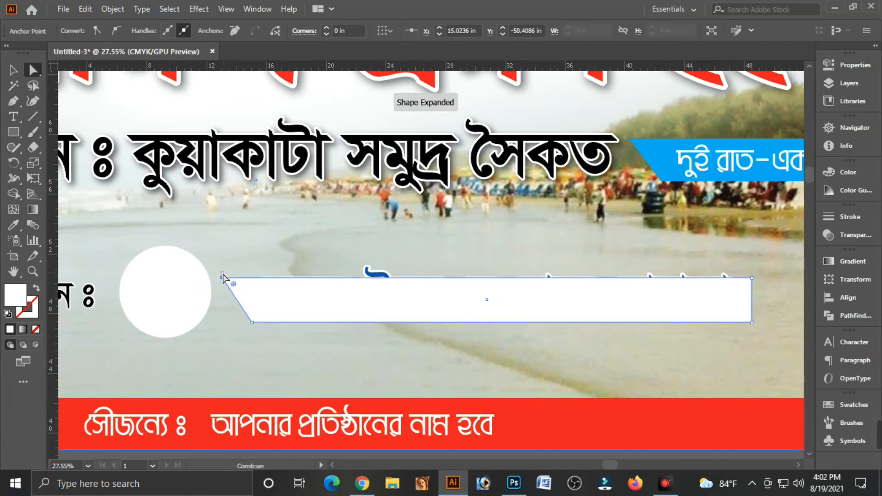
click(752, 323)
drag(752, 322, 790, 328)
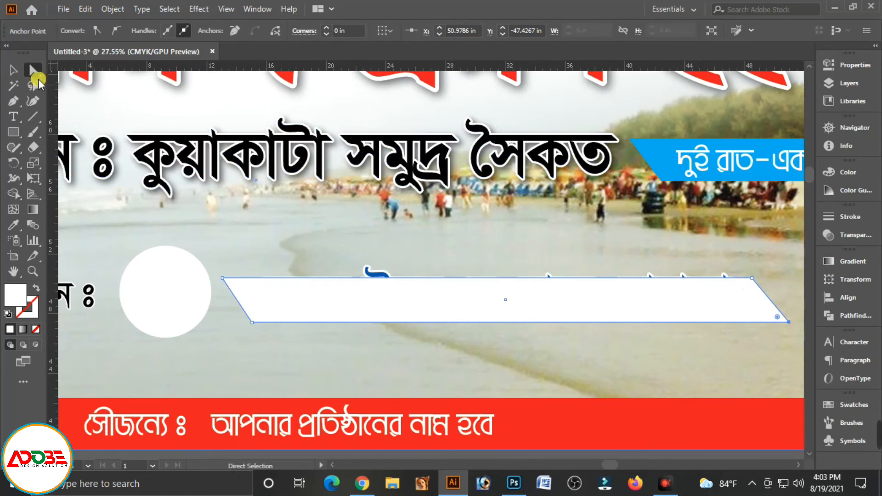
Round all corners of the slanted white shape slightly with its live corner controls.
click(13, 71)
click(197, 227)
click(274, 301)
key(a)
drag(233, 286, 241, 292)
key(v)
Arrange the white rounded shape behind the blue organisation name.
click(436, 337)
click(459, 307)
key(a)
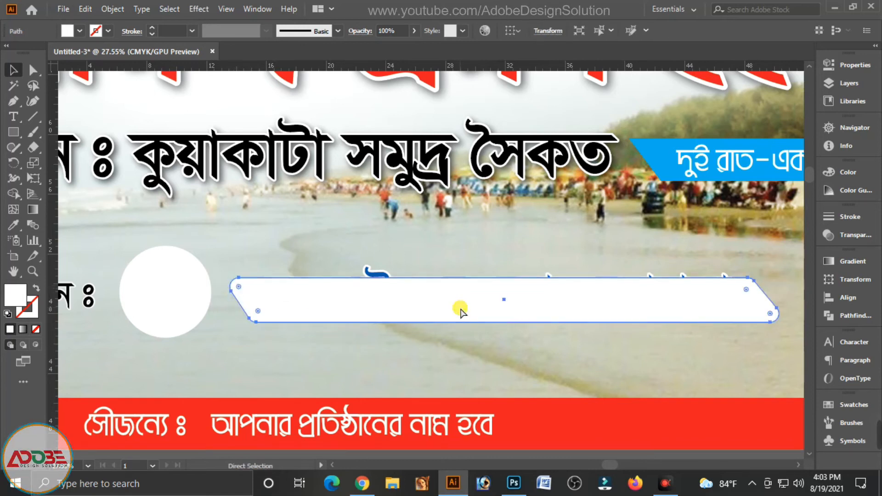
key(ctrl+bracketright)
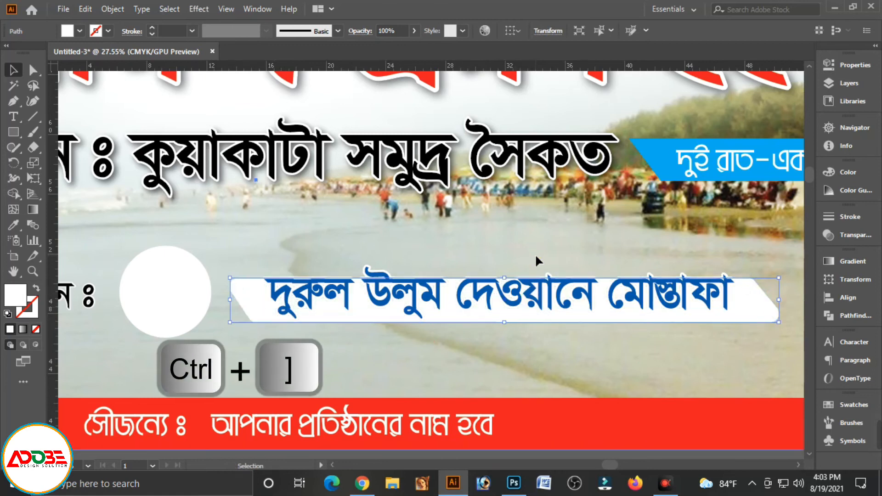
click(630, 338)
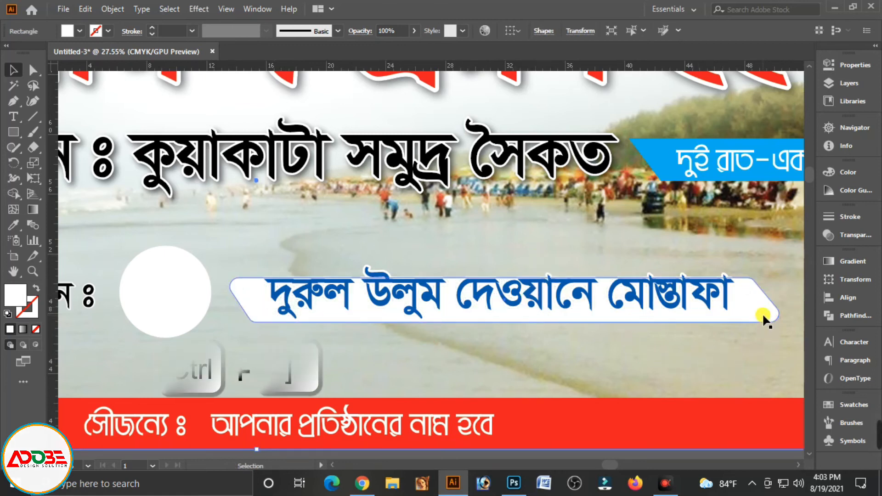
Apply a black Multiply drop shadow to the organisation name with 75% opacity, 0.2 in X and Y offsets and 0.2 in blur.
click(671, 307)
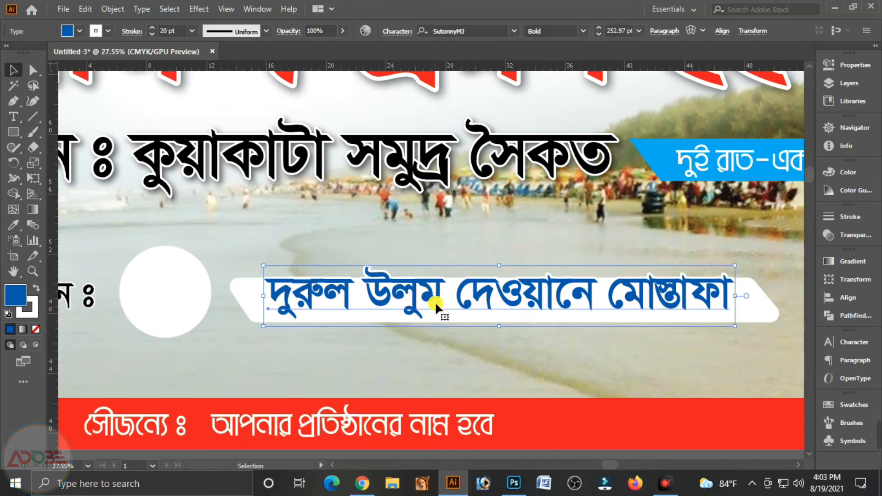
click(195, 9)
mouse_move(322, 154)
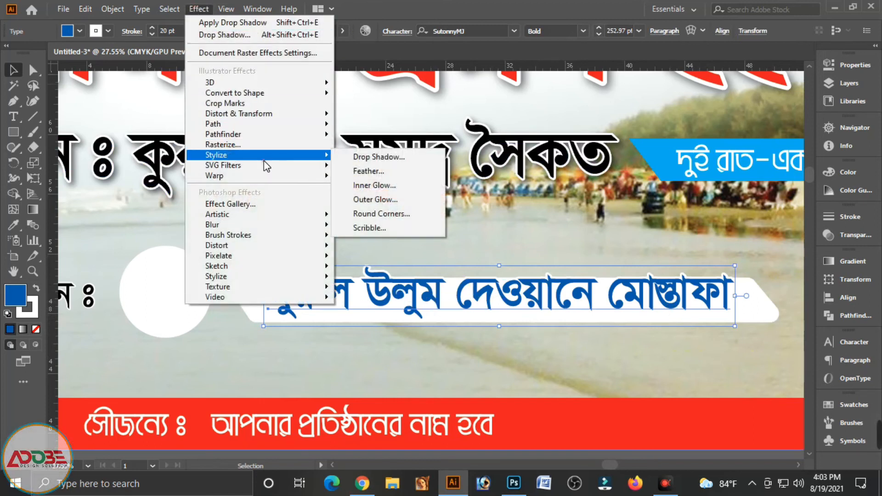
click(349, 155)
click(645, 233)
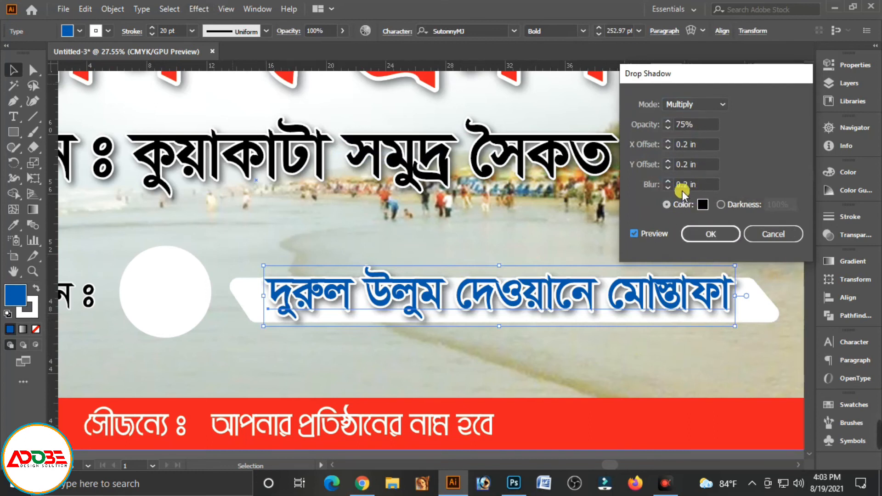
click(709, 234)
Narrow the white shape behind the organisation name slightly from both ends.
click(797, 301)
click(767, 301)
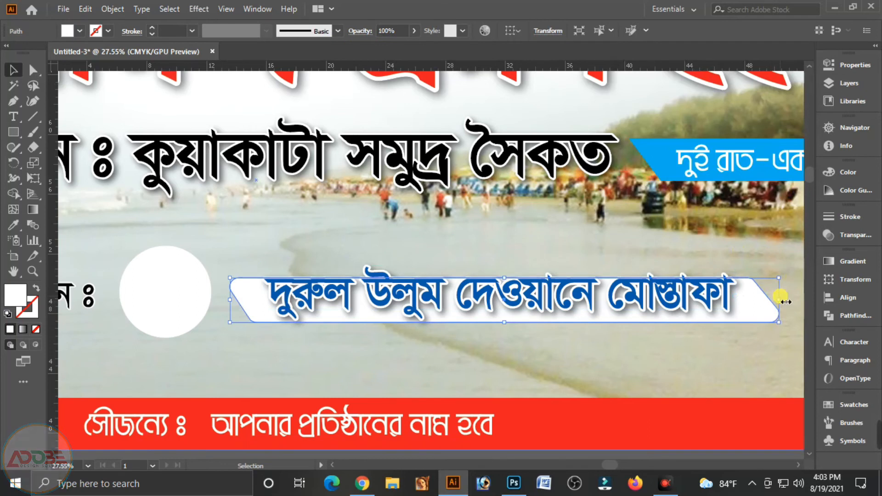
drag(781, 303, 778, 303)
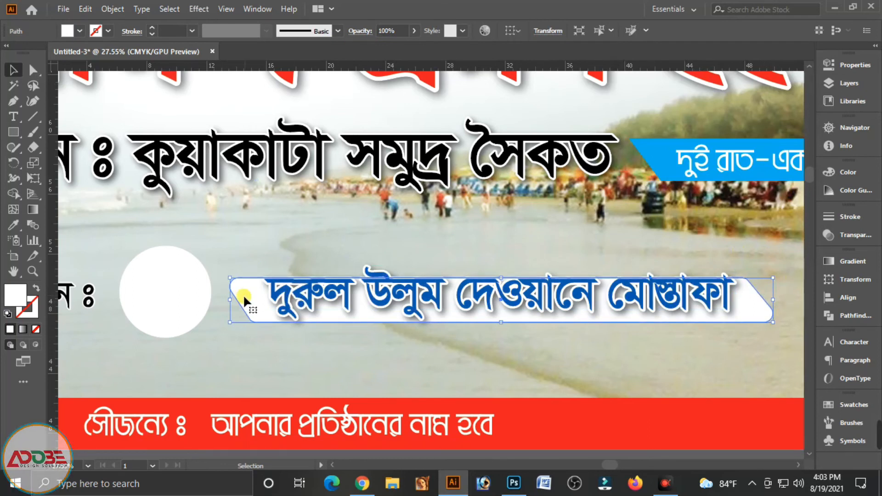
drag(237, 305, 244, 304)
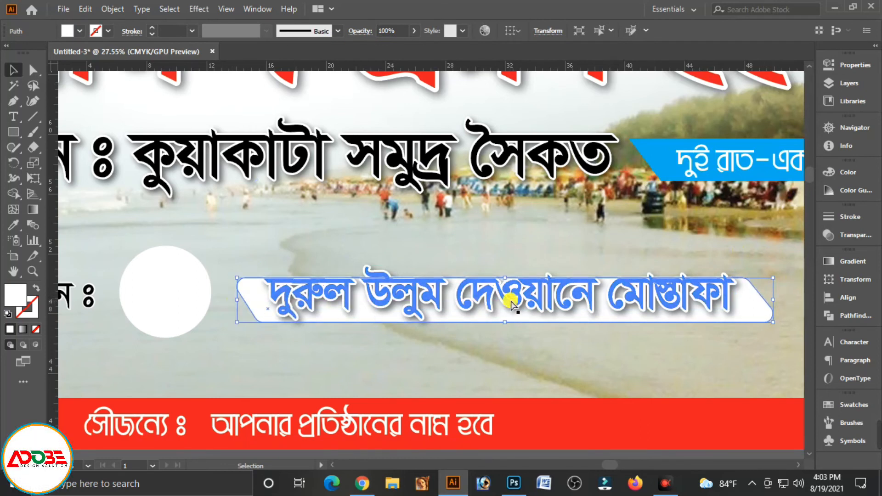
Shift the white logo circle closer to the organisation name and move the organiser label closer to the circle.
key(ctrl+minus)
key(ctrl+minus)
click(697, 265)
click(214, 263)
drag(211, 258, 216, 260)
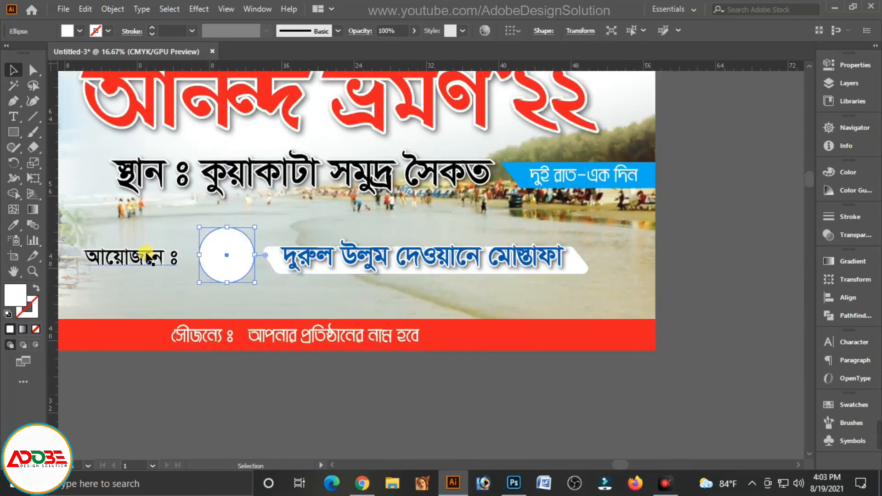
click(140, 254)
drag(141, 256, 133, 260)
click(202, 398)
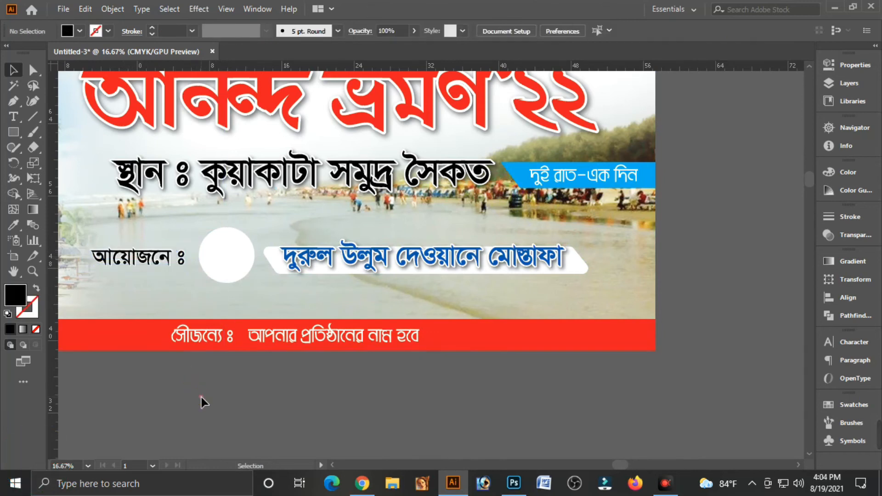
Change the organiser label's font to ArhialkhanMJ Bold and nudge it closer to the circle.
drag(193, 407, 262, 425)
click(216, 302)
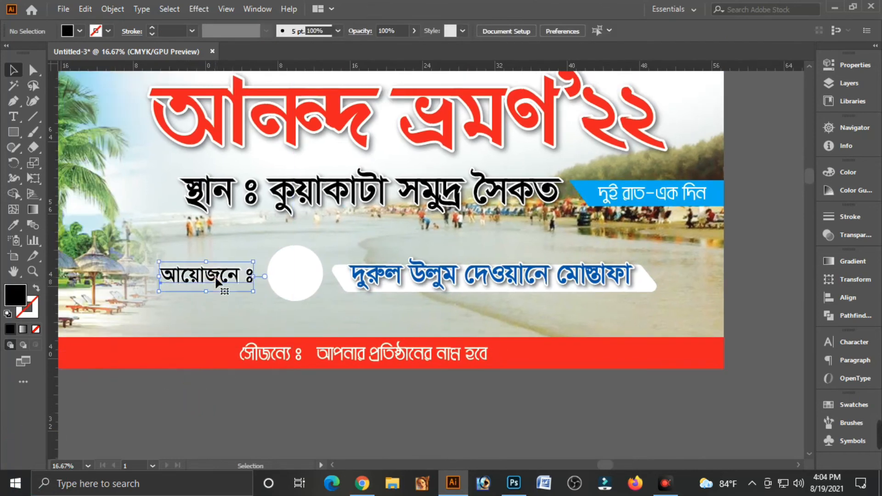
click(218, 276)
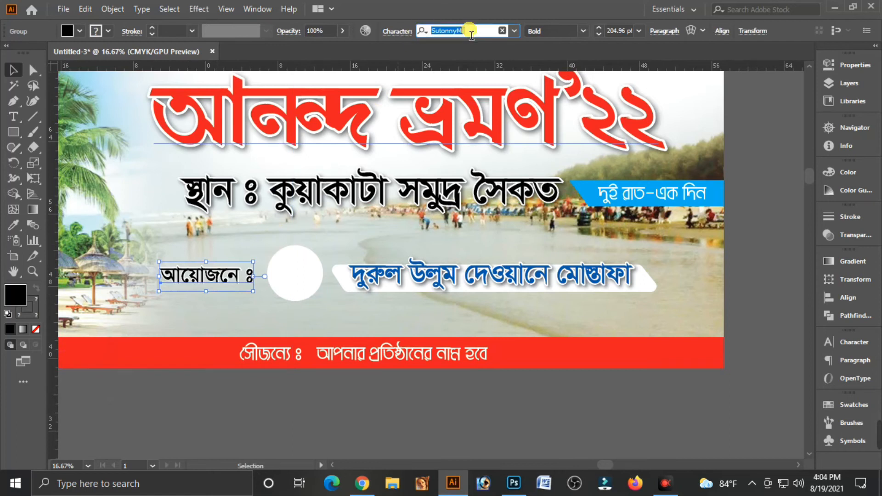
click(471, 32)
text(ar)
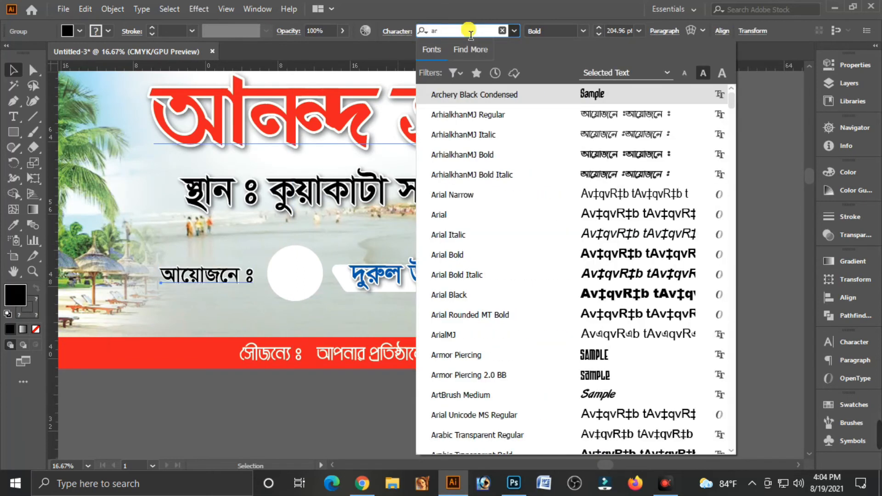
text(h)
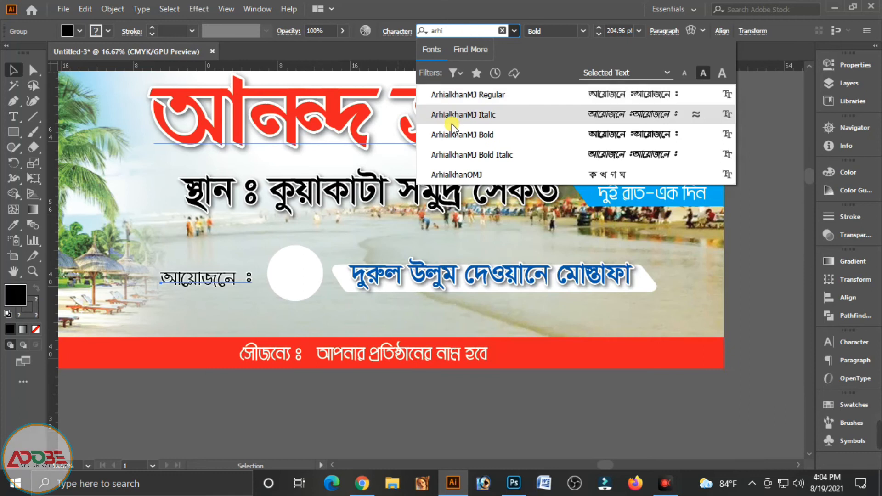
click(473, 134)
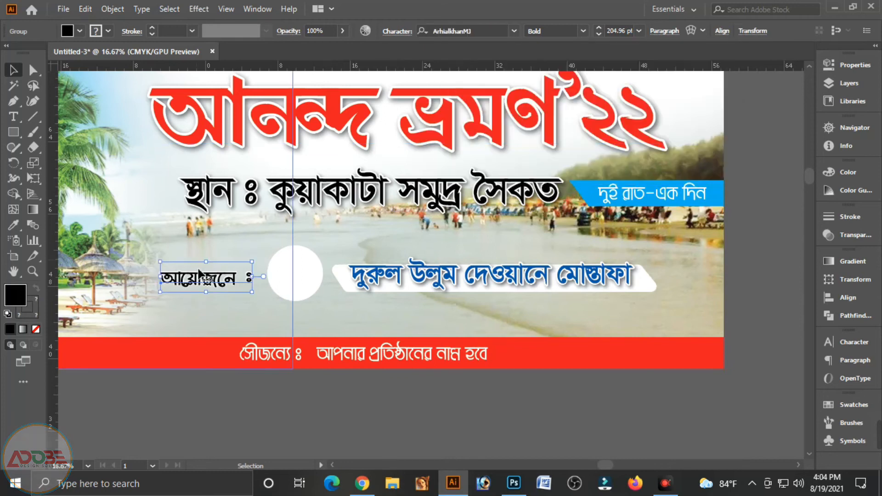
drag(199, 273, 204, 274)
click(262, 394)
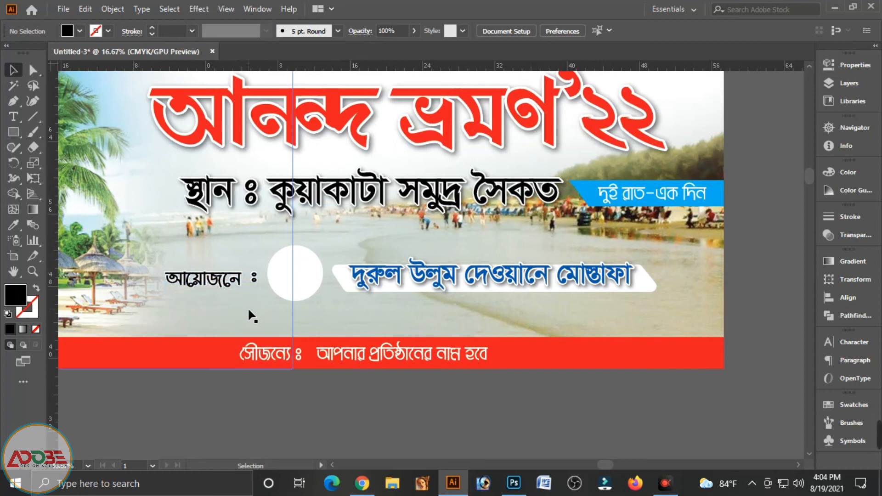
Cut the round organisation logo from Untitled-4, paste it into the banner and place it over the white circle.
key(ctrl+minus)
click(336, 287)
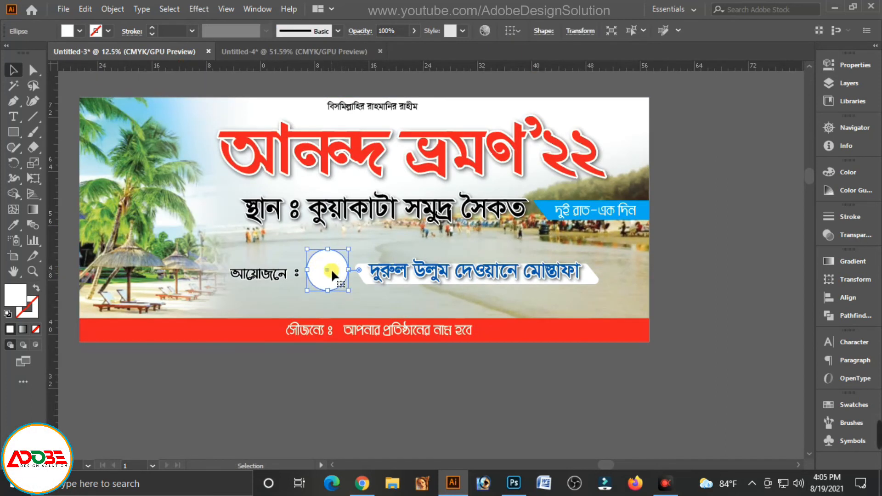
click(306, 52)
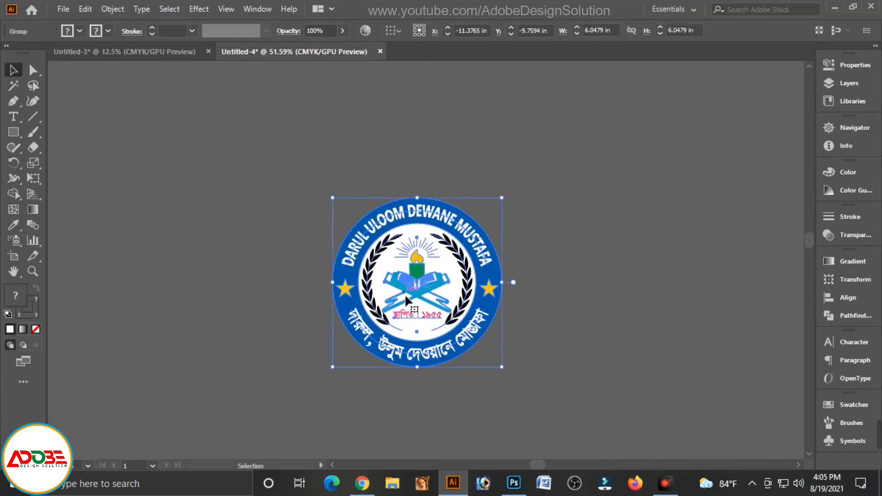
key(ctrl+x)
click(148, 51)
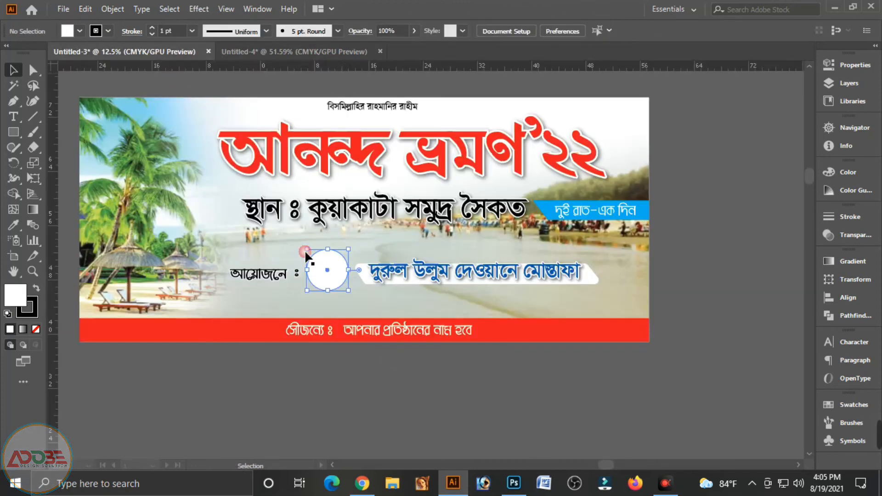
key(a)
key(v)
key(ctrl+v)
drag(438, 272, 335, 271)
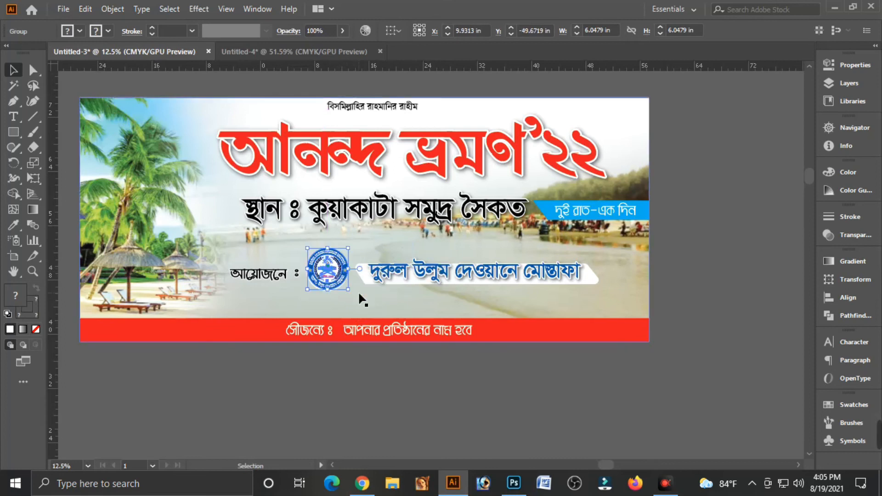
Enlarge the white circle from its centre so it forms a thin border around the logo.
scroll(358, 291, up, 2)
click(366, 334)
click(373, 334)
click(372, 329)
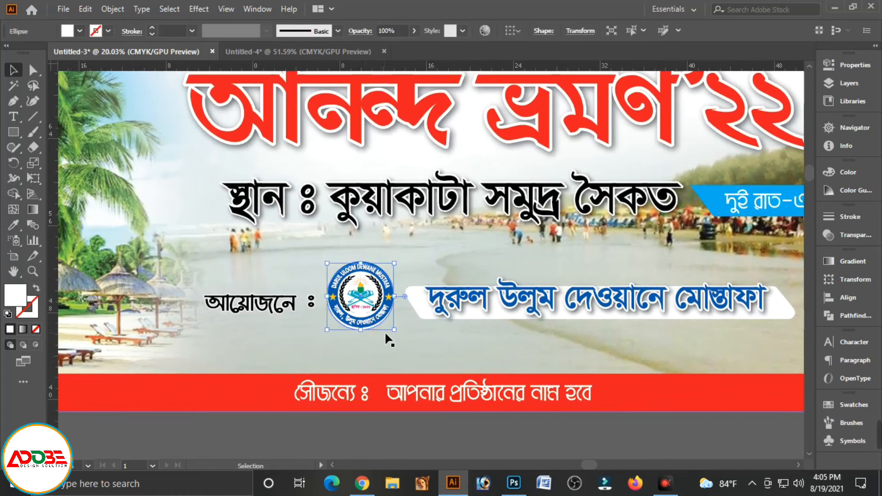
drag(398, 338, 403, 345)
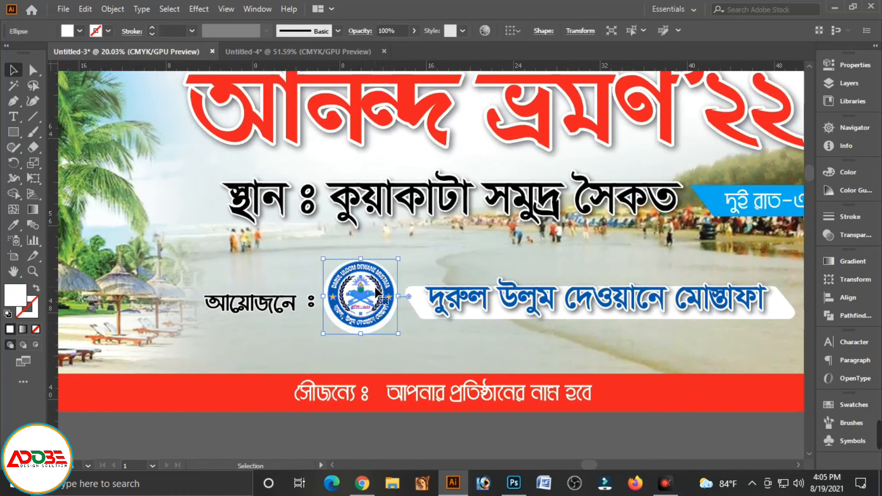
Nudge the logo downward in small increments to centre it within the white circle.
click(391, 321)
key(Down)
key(Down)
key(Down)
key(Down)
key(Down)
key(Down)
key(Down)
key(Down)
key(Down)
key(Down)
key(Down)
key(Down)
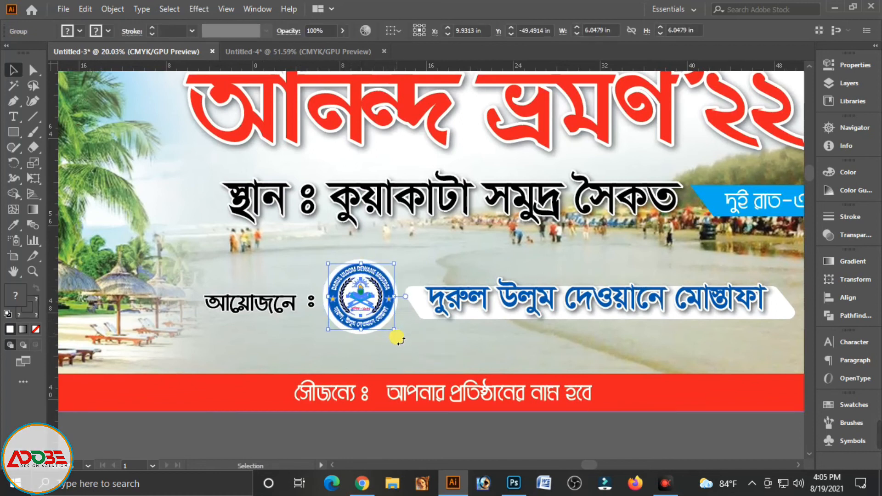
click(451, 434)
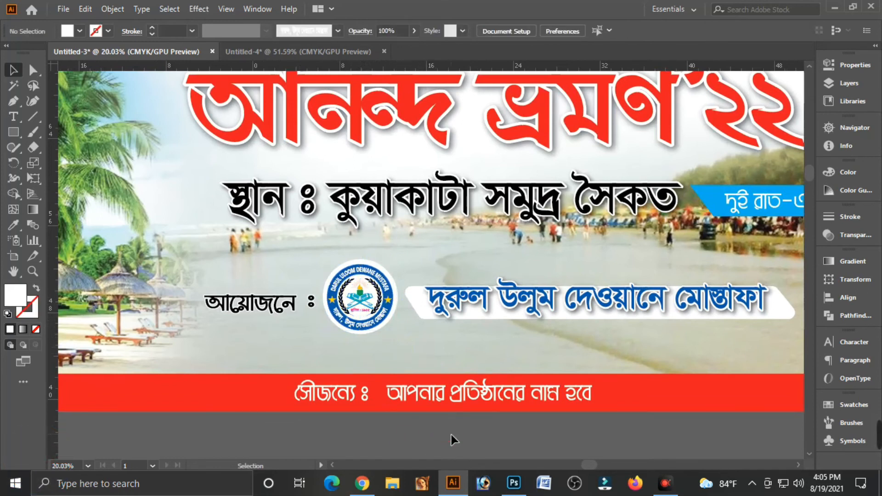
click(386, 313)
click(421, 443)
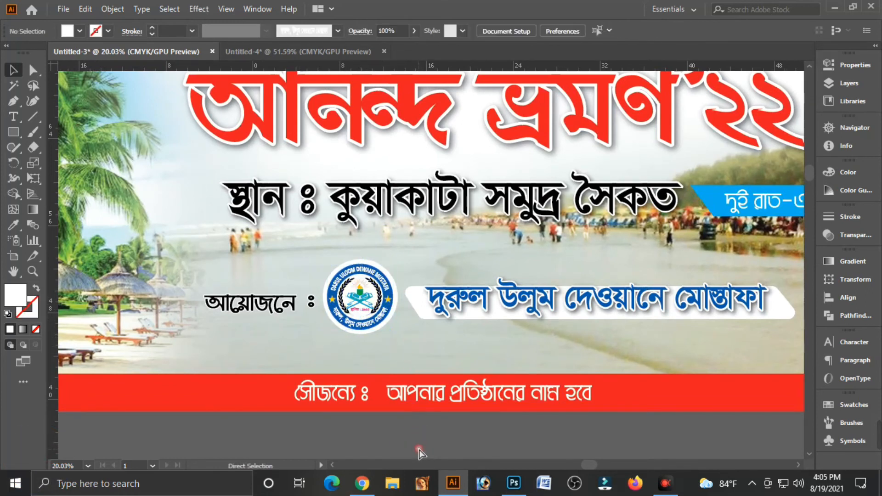
Draw a hexagon about 5.17 × 4.48 in over the beach chairs and umbrella near the banner's lower-left corner.
key(ctrl+minus)
key(ctrl+minus)
key(ctrl+minus)
drag(202, 144, 267, 238)
drag(565, 338, 475, 299)
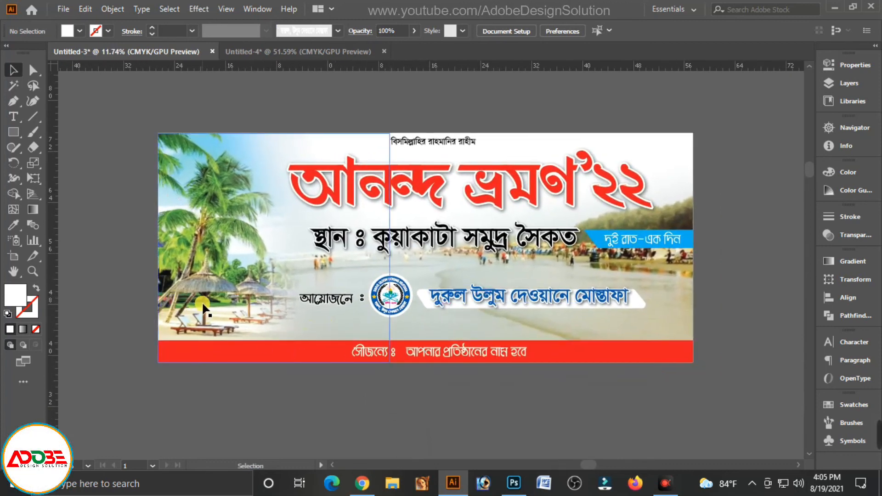
drag(144, 228, 221, 312)
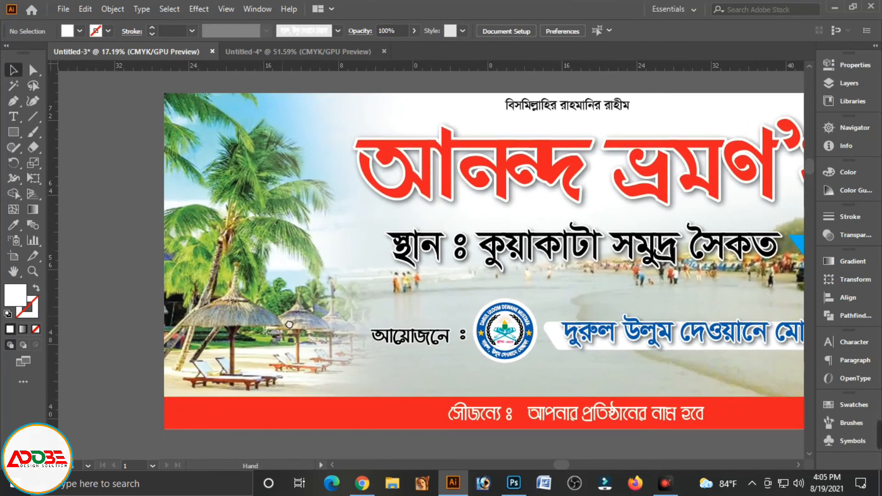
drag(289, 325, 288, 308)
click(17, 131)
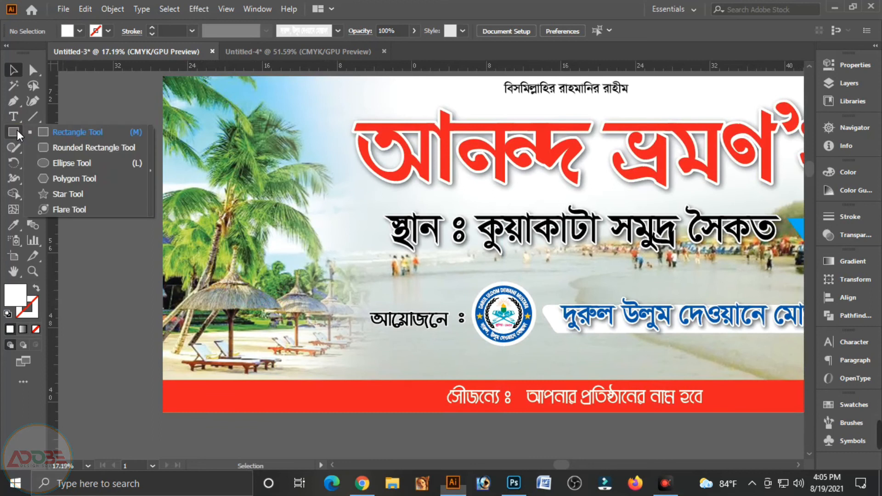
click(70, 179)
drag(205, 328, 217, 356)
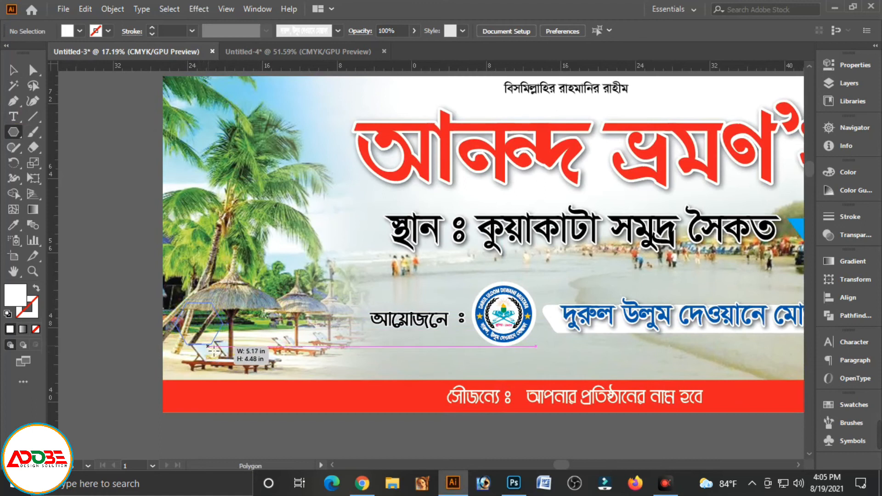
drag(213, 350, 214, 351)
Fill the hexagon with red using 0% cyan, 100% magenta, 100% yellow and 0% black.
click(12, 70)
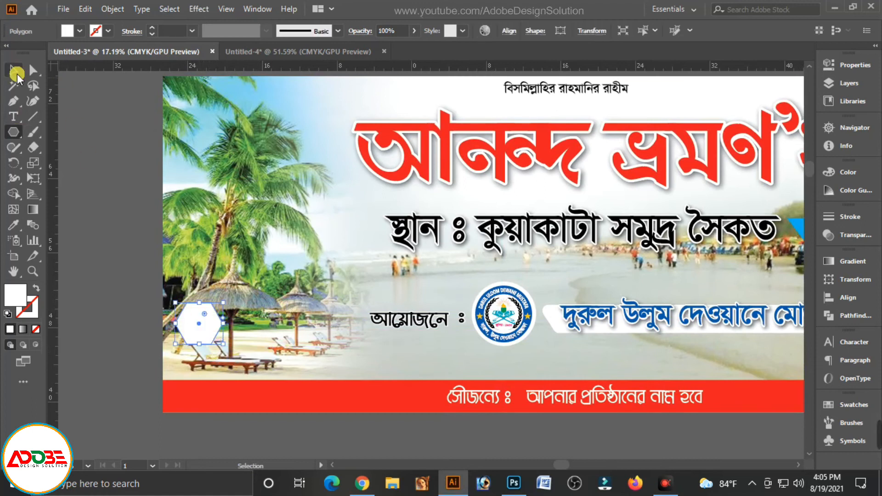
click(844, 173)
drag(734, 207, 781, 208)
click(769, 222)
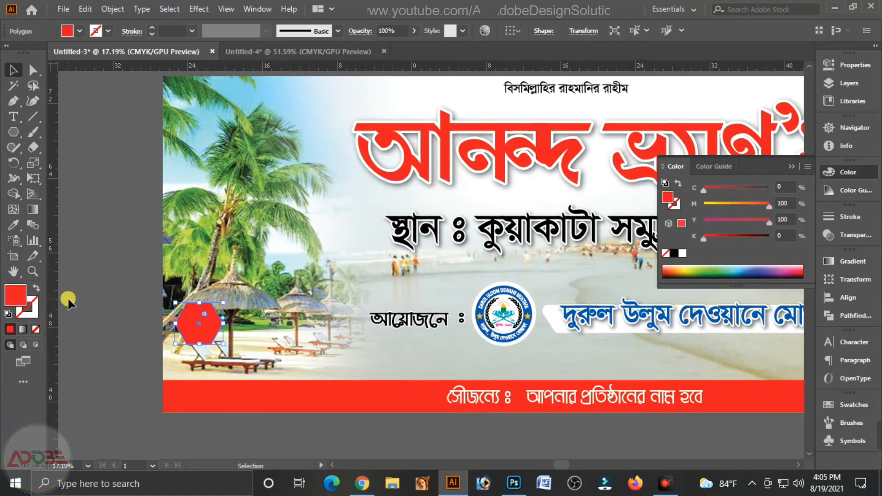
Move the red hexagon down to just above the sponsor strip and draw a rectangle of equal height extending rightward from it.
drag(195, 332, 192, 350)
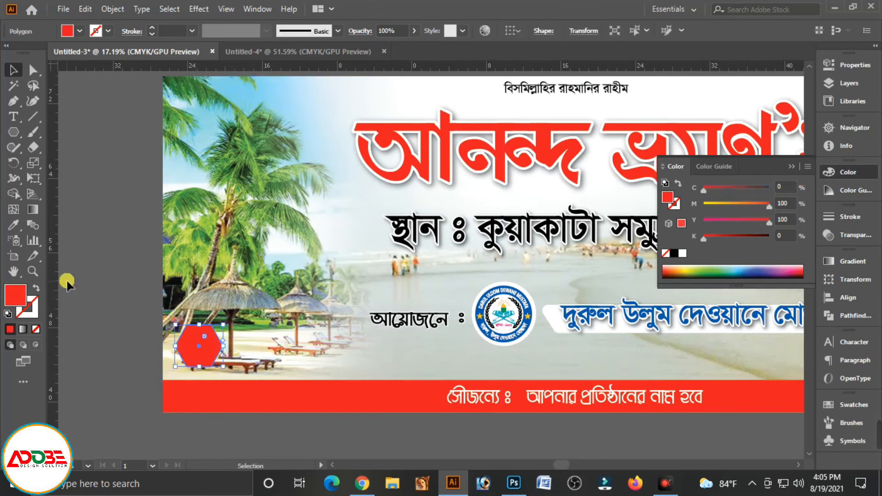
drag(22, 130, 31, 131)
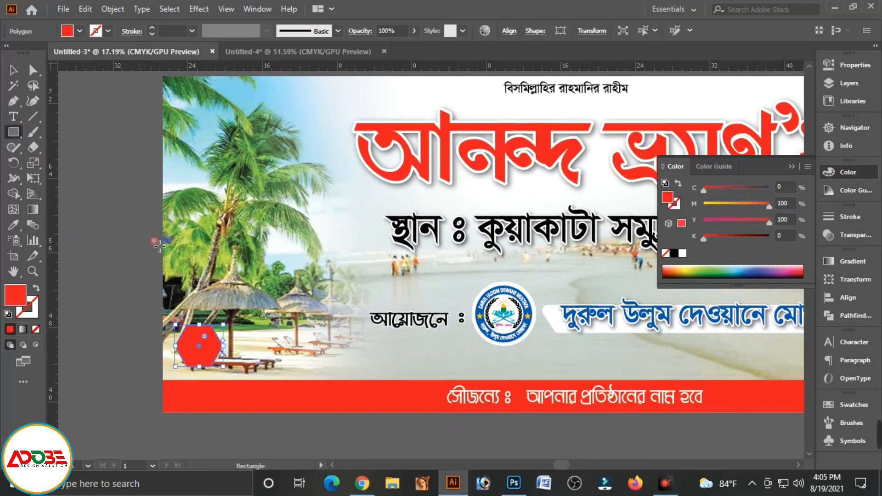
drag(314, 374, 367, 373)
click(13, 70)
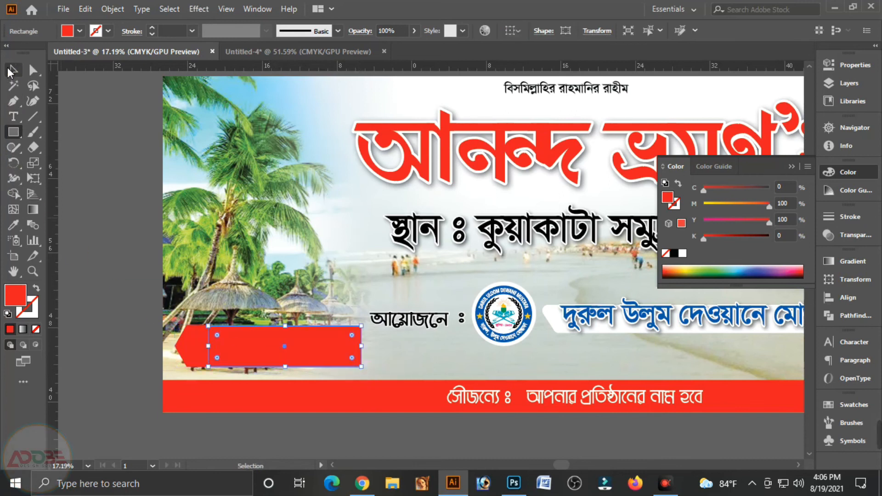
Bring the hexagon in front of the rectangle and fill the rectangle with orange using 60% magenta and 100% yellow.
click(201, 357)
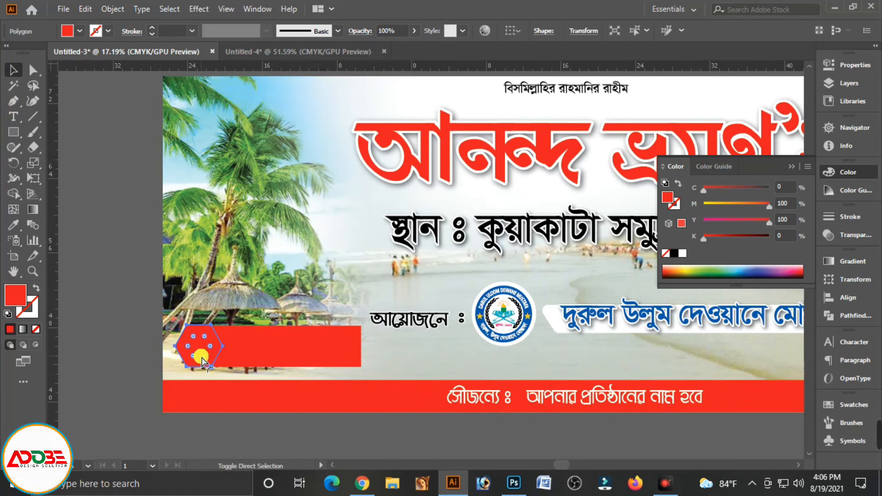
click(303, 366)
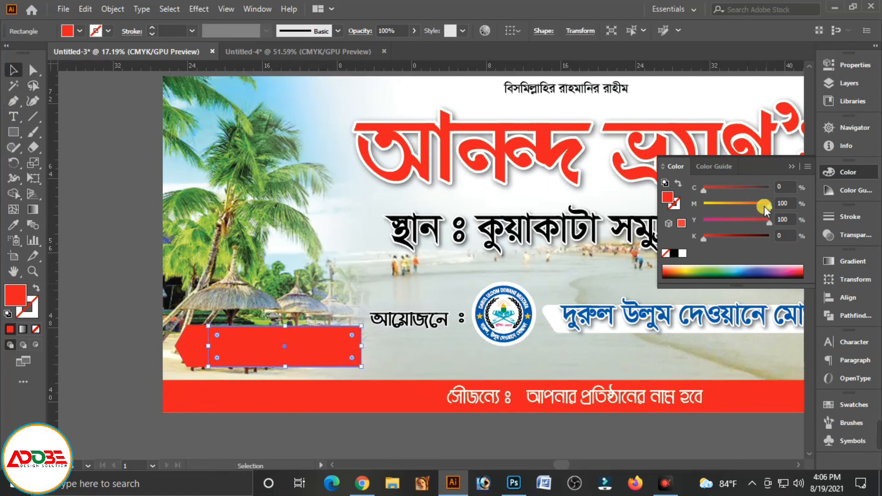
click(748, 204)
drag(746, 203, 744, 203)
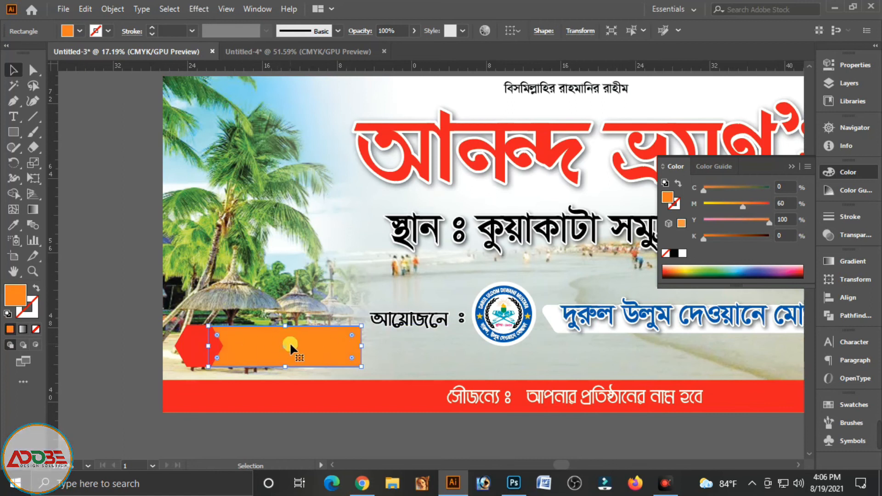
Add a half-height copy over the lower half of the orange bar and fill it with lighter orange using 34% magenta.
drag(291, 332, 287, 356)
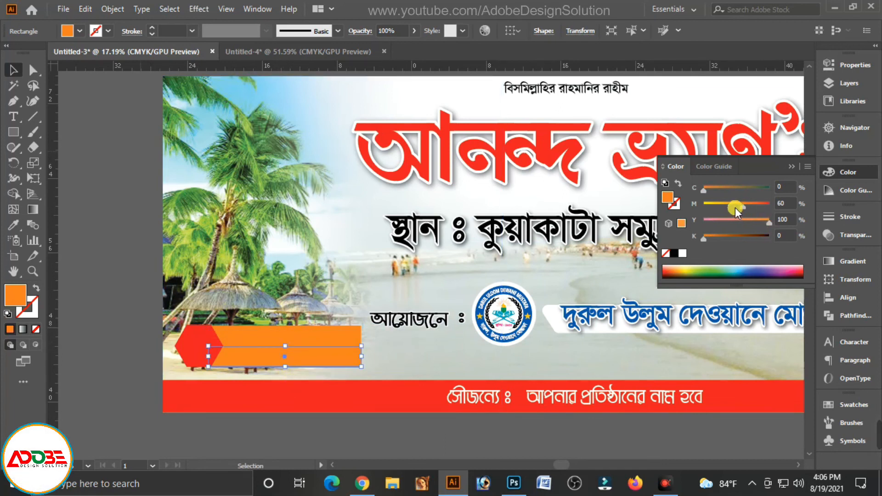
drag(742, 207, 726, 207)
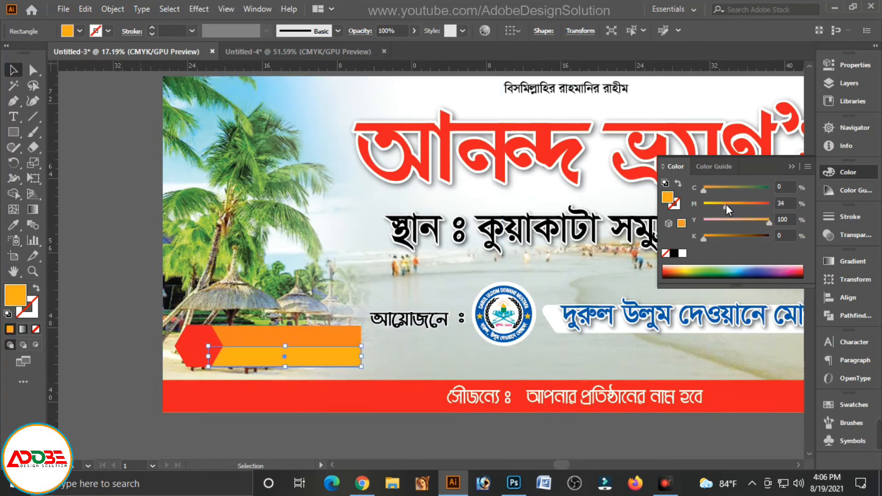
click(96, 300)
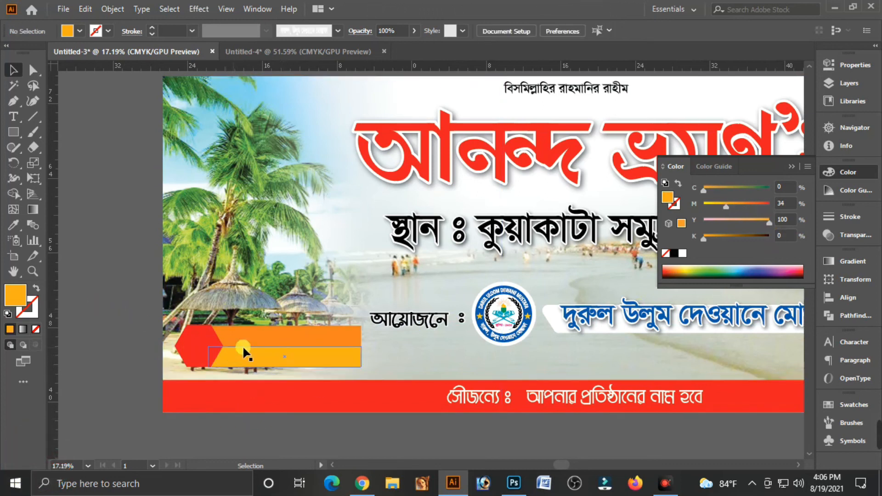
Copy the small black heading line from the banner's top onto the hexagon and replace its text with ২০.
click(592, 90)
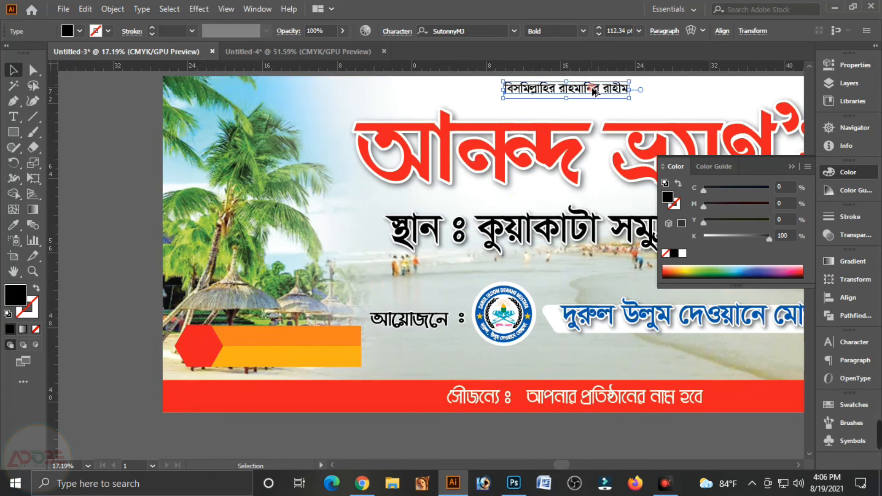
drag(594, 90, 456, 219)
drag(284, 342, 283, 342)
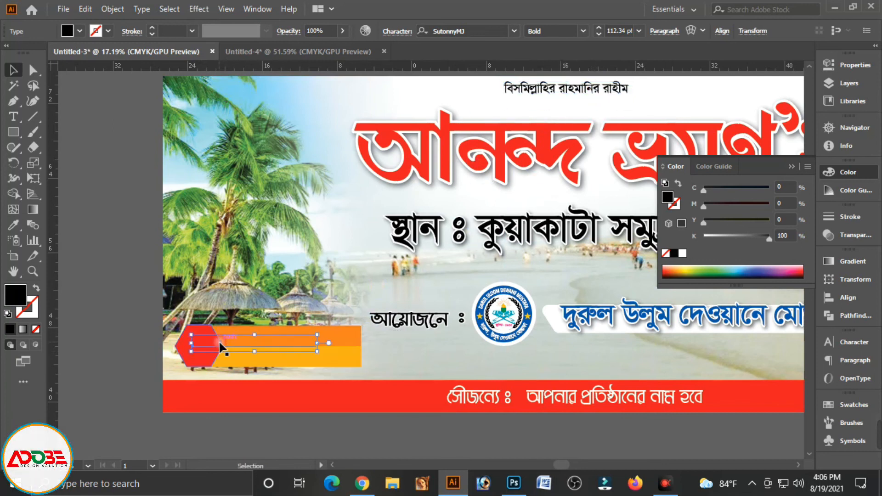
double_click(219, 342)
key(ctrl+a)
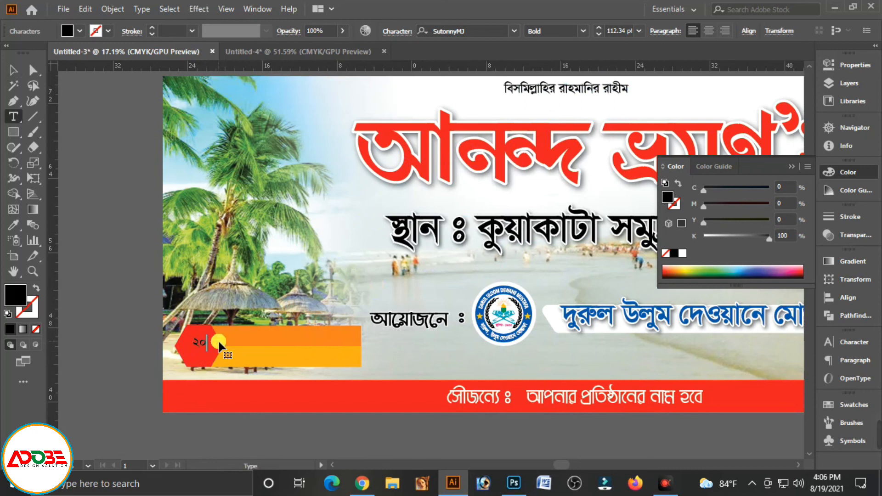
text(20)
key(Escape)
Enlarge the ২০ text to about 260 pt, fill it with white and centre it in the red hexagon.
drag(214, 370, 216, 363)
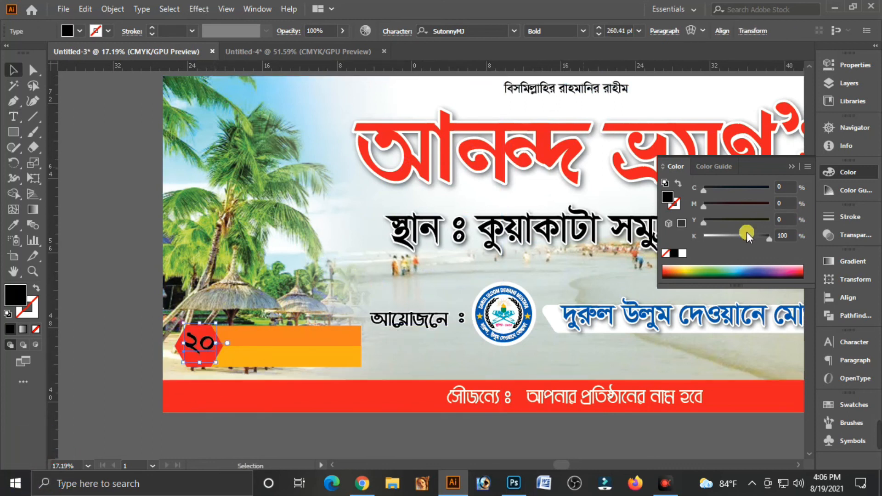
drag(747, 235, 410, 284)
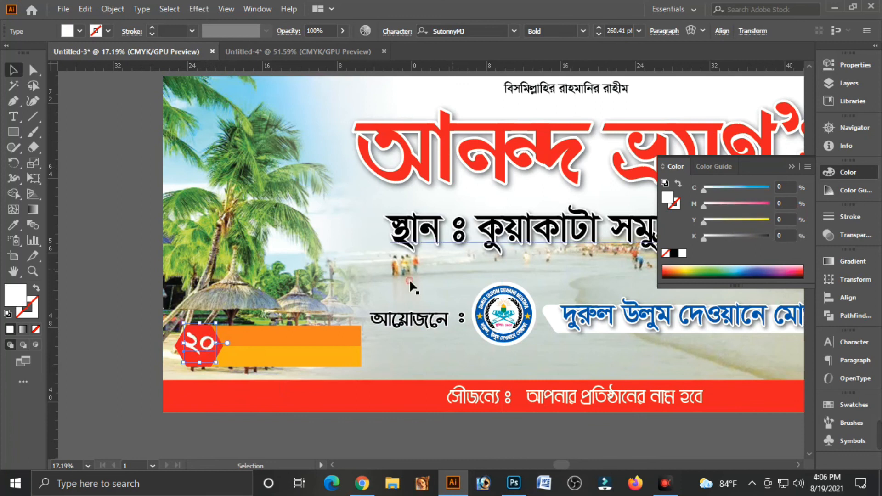
click(251, 361)
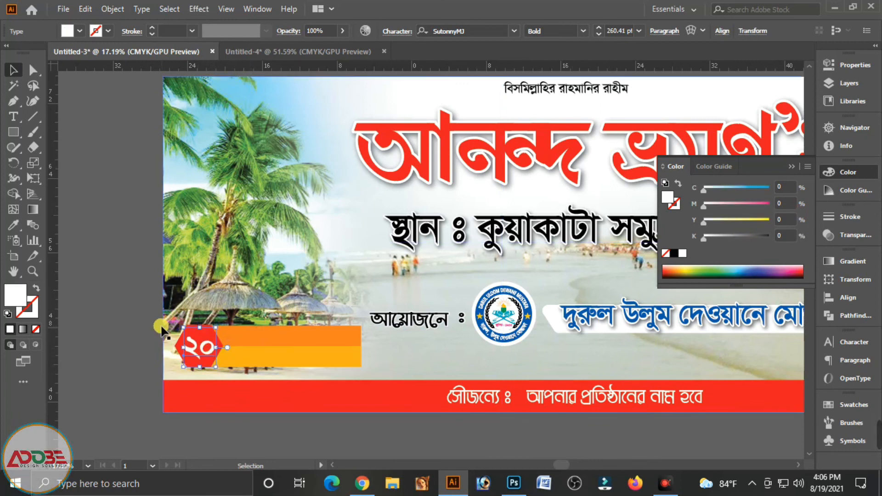
Copy the ২০ text onto the upper orange bar, replace it with জানুয়ারী' ২০২২ and scale it to about 158 pt.
drag(195, 363, 262, 354)
double_click(273, 344)
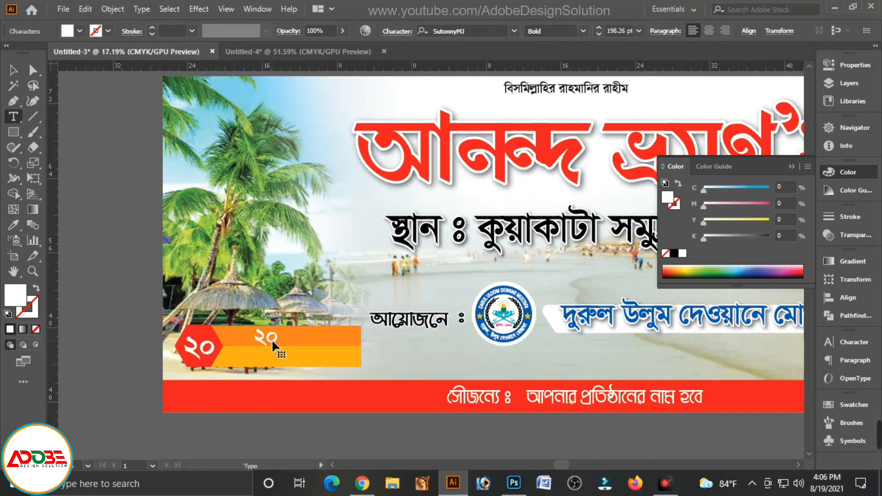
text(জানু)
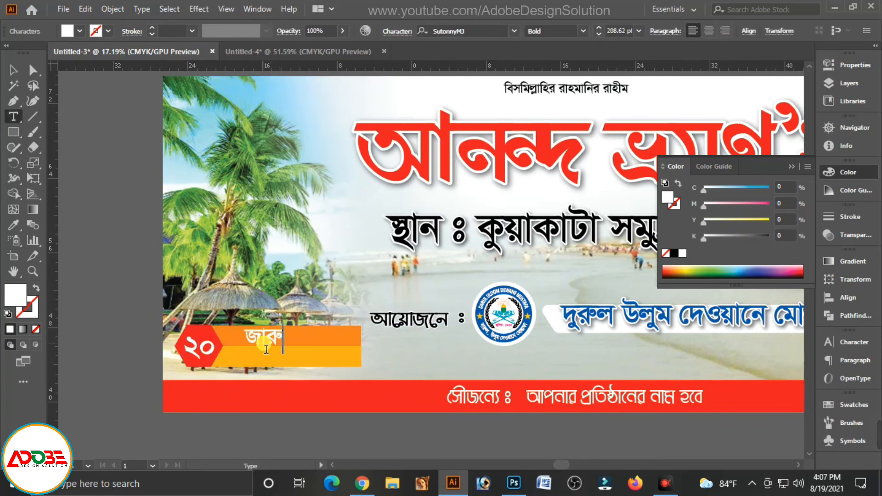
text(য়ারী)
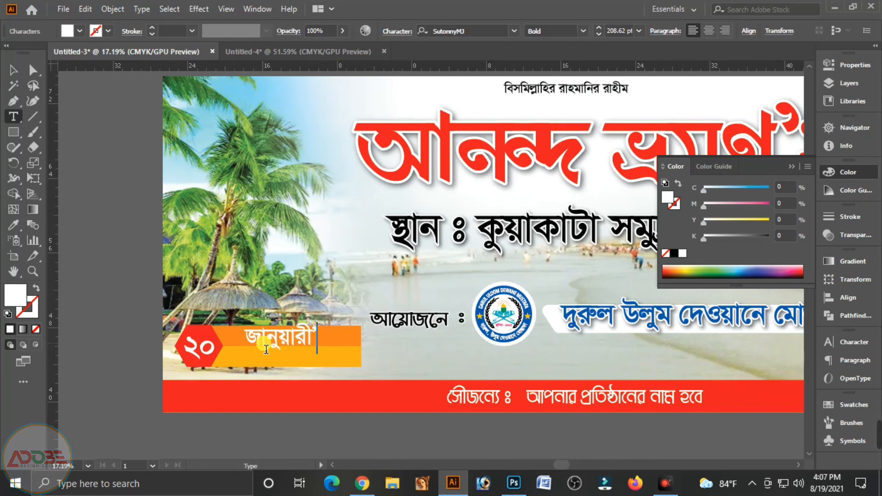
text( ২০২২)
key(Escape)
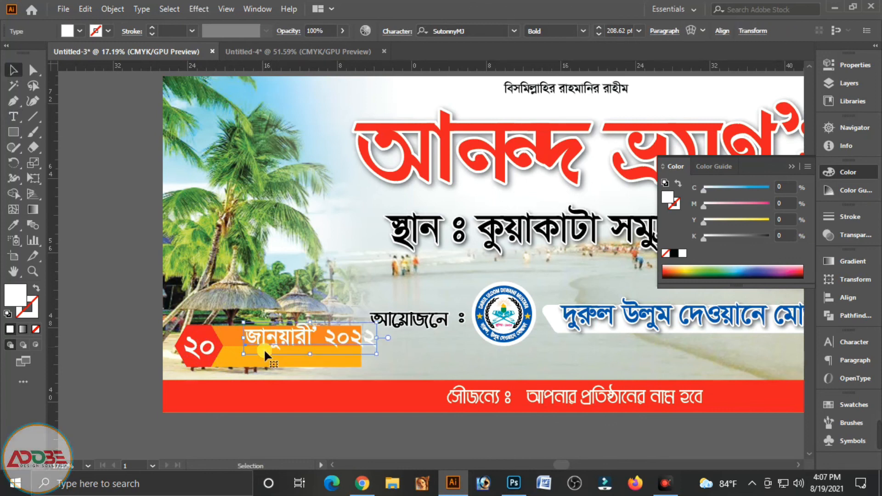
drag(377, 354, 331, 361)
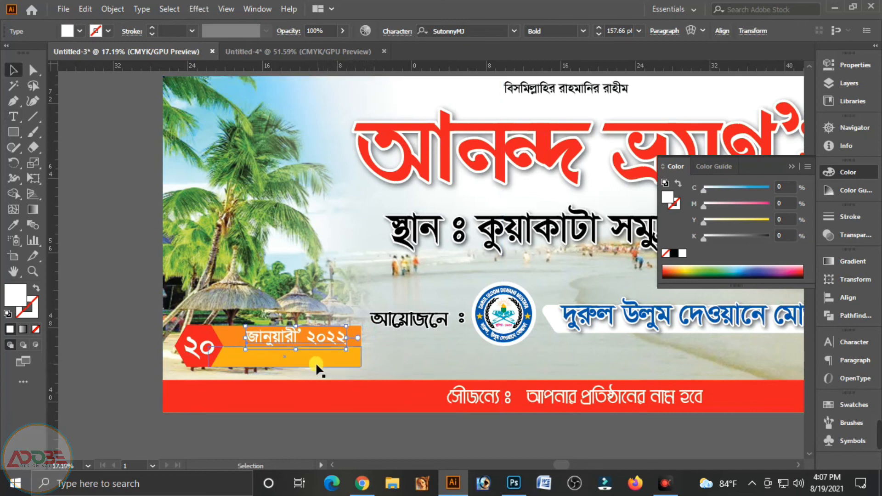
Copy the month line onto the lighter lower bar, change it to রোজ ঃ শনিবার and scale it to about 143 pt.
drag(289, 340, 288, 358)
double_click(287, 358)
key(ctrl+a)
text(রোজ)
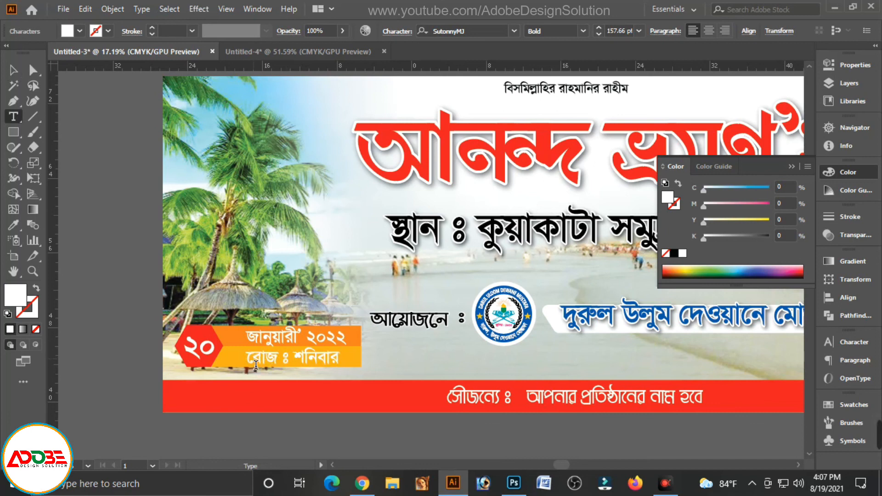
click(255, 363)
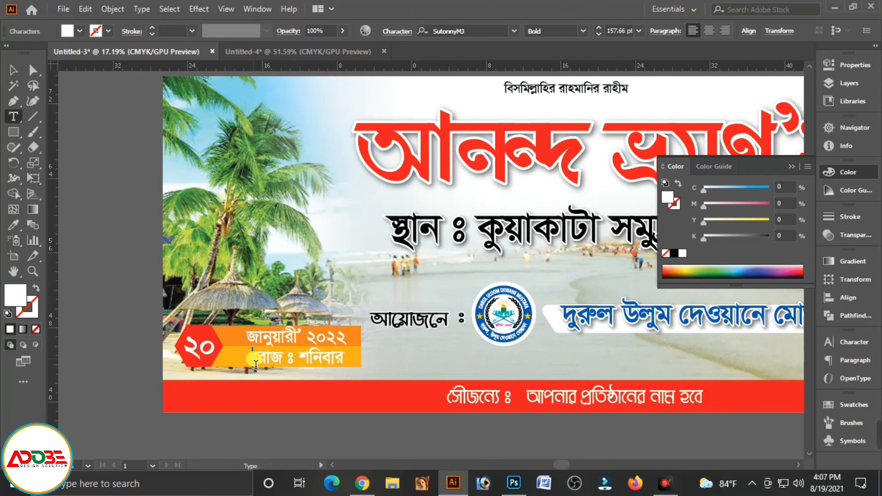
key(Escape)
drag(341, 375, 342, 376)
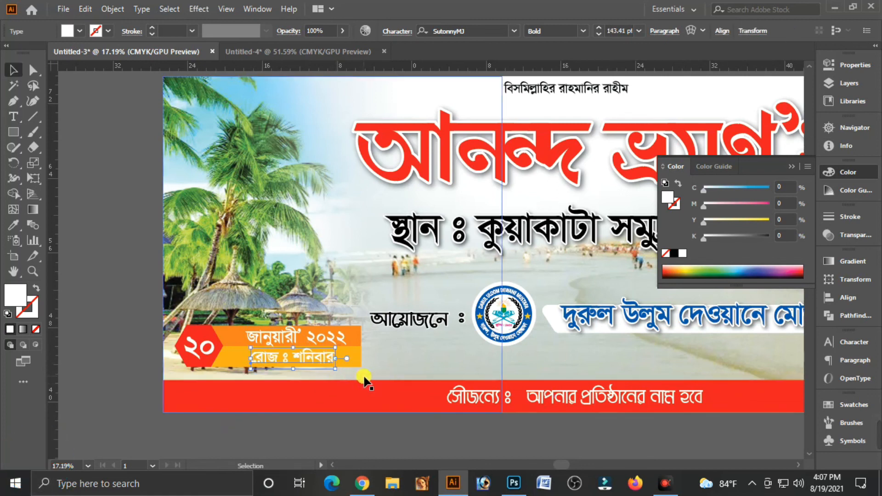
Nudge the weekday line and the month line leftward in small increments to balance them within the orange bars.
key(Left)
key(Left)
key(Left)
key(Left)
key(Left)
key(Left)
click(307, 343)
key(Left)
key(Left)
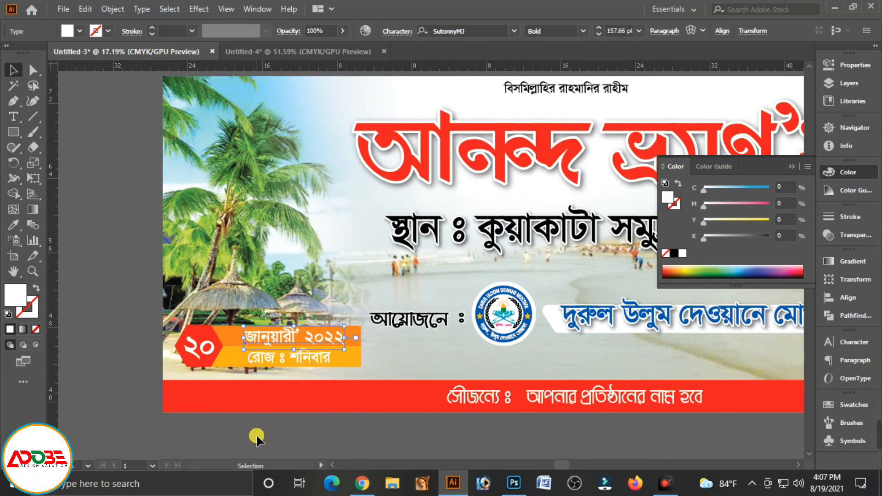
click(230, 450)
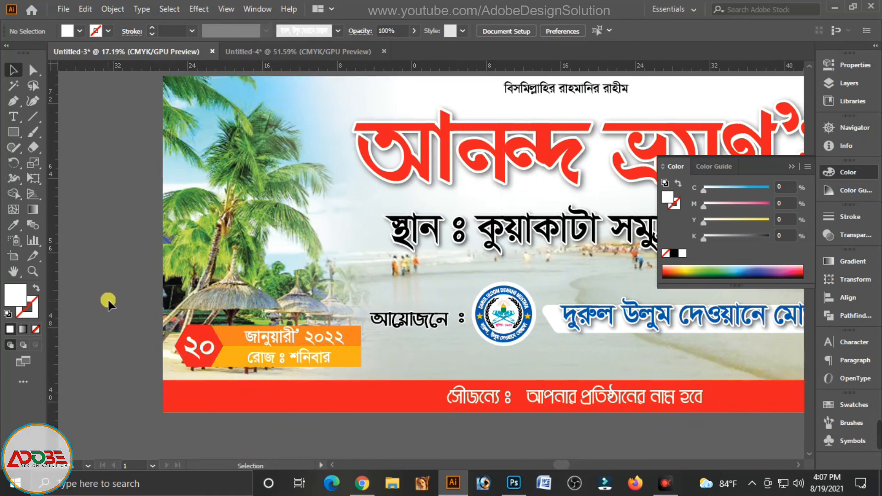
Collapse the Color panel and examine the whole banner layout at a reduced view.
click(791, 166)
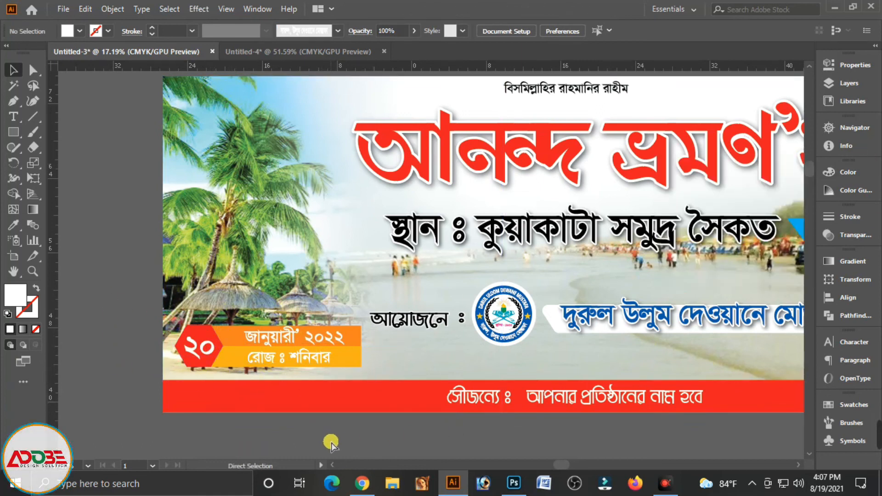
key(ctrl+minus)
key(ctrl+minus)
drag(250, 138, 344, 225)
drag(421, 236, 240, 180)
drag(130, 120, 152, 152)
drag(592, 292, 568, 284)
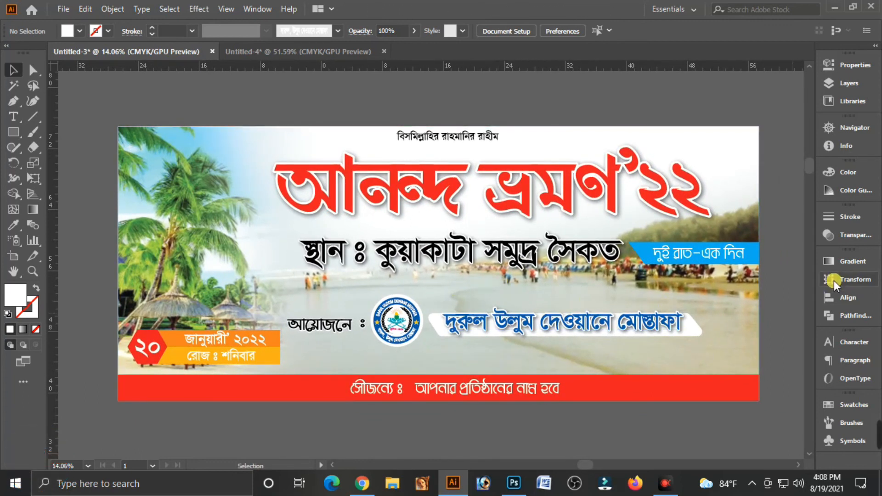